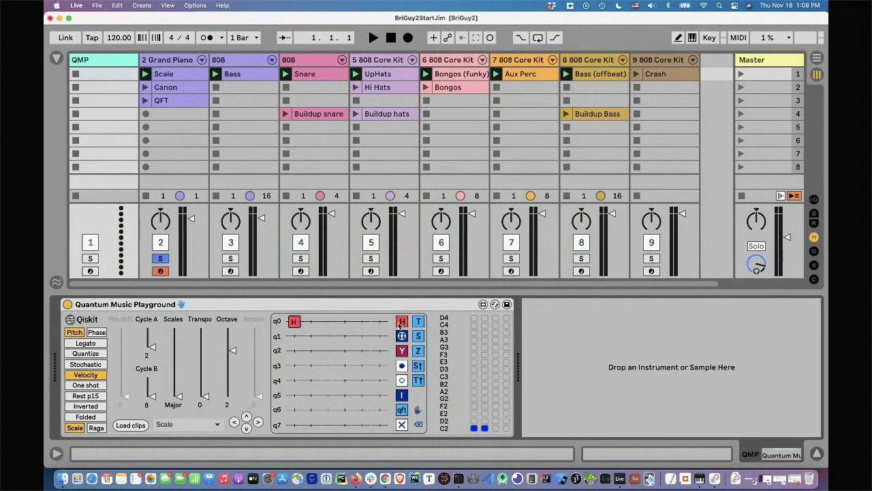
Place Hadamard (H) gates on qubits q1, q2 and q3 in the circuit's first column
click(294, 336)
click(301, 350)
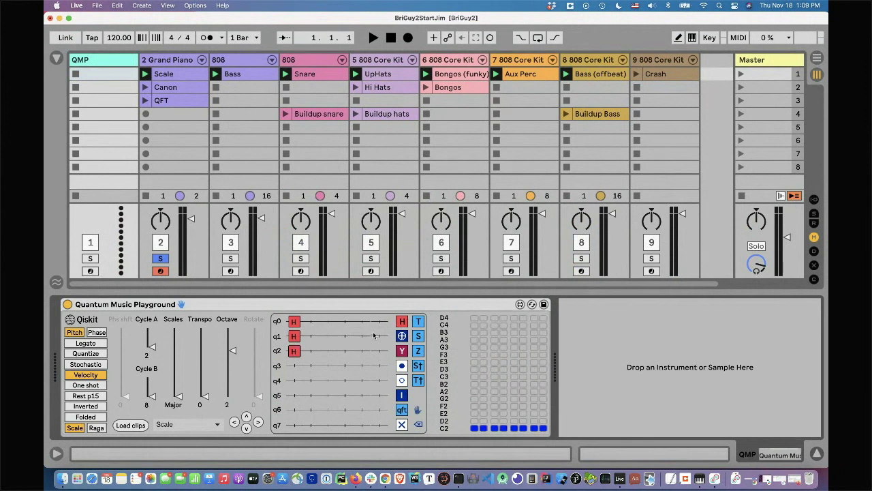
click(295, 365)
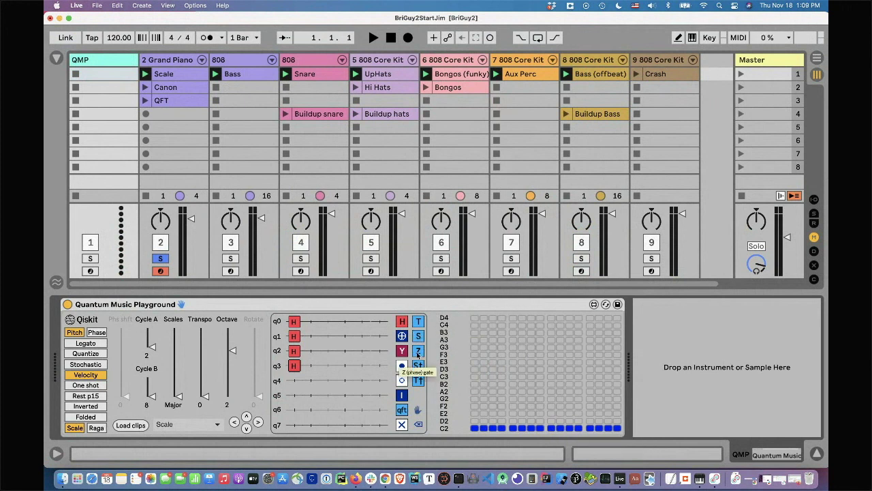
Add Z to q3, S to q2, T to q1 and a z1 phase gate (rotation 1) to q0 in the second column
drag(417, 350, 310, 365)
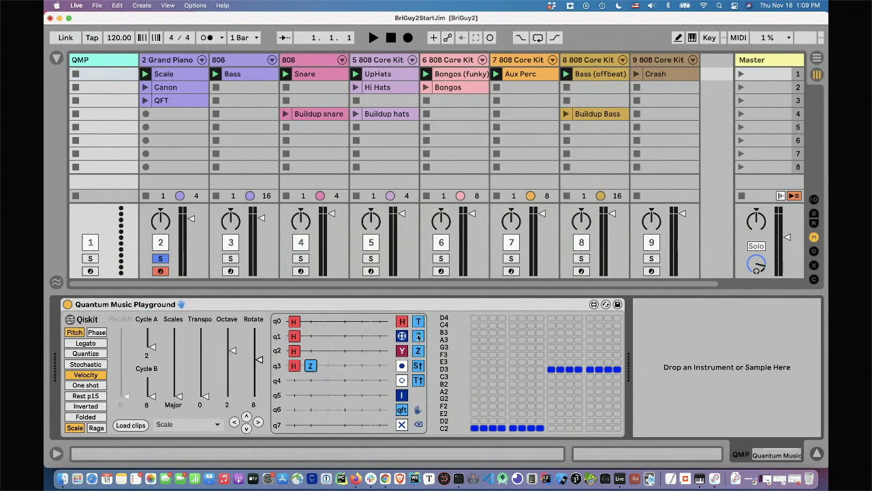
click(311, 351)
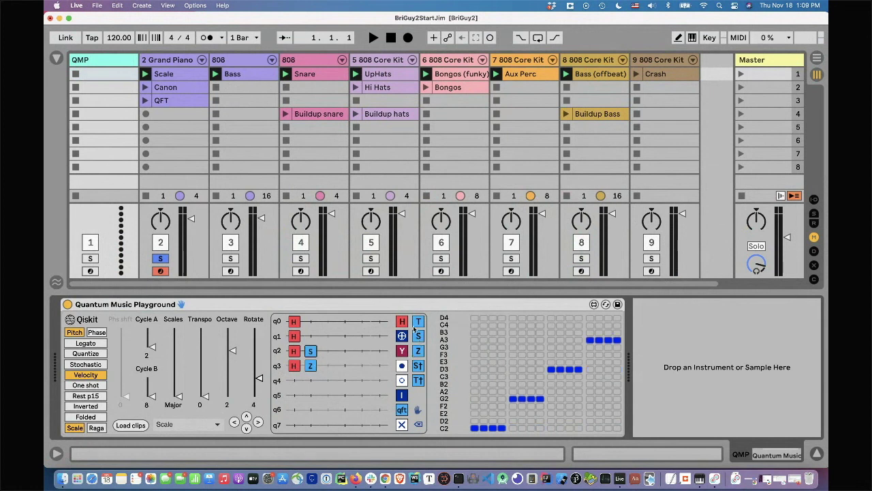
click(310, 336)
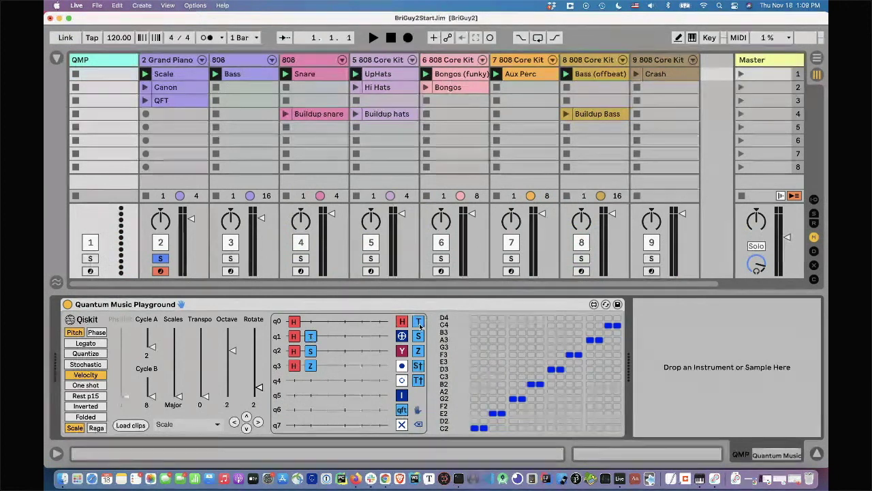
click(311, 322)
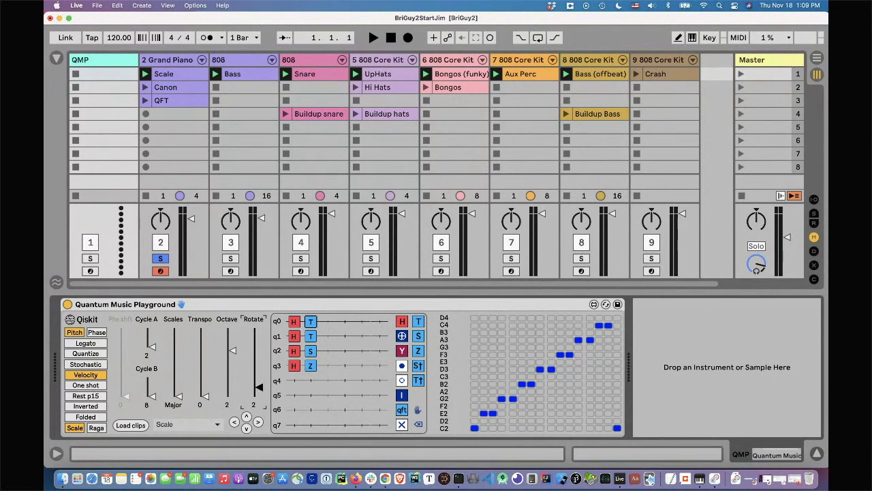
scroll(311, 322, down, 1)
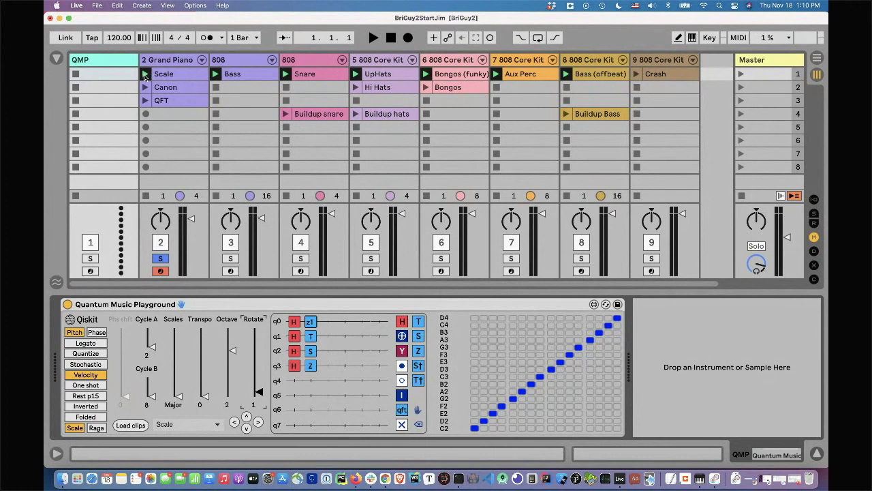
Play the Scale clip on the Grand Piano track to hear the circuit's notes, and stop playback
click(145, 74)
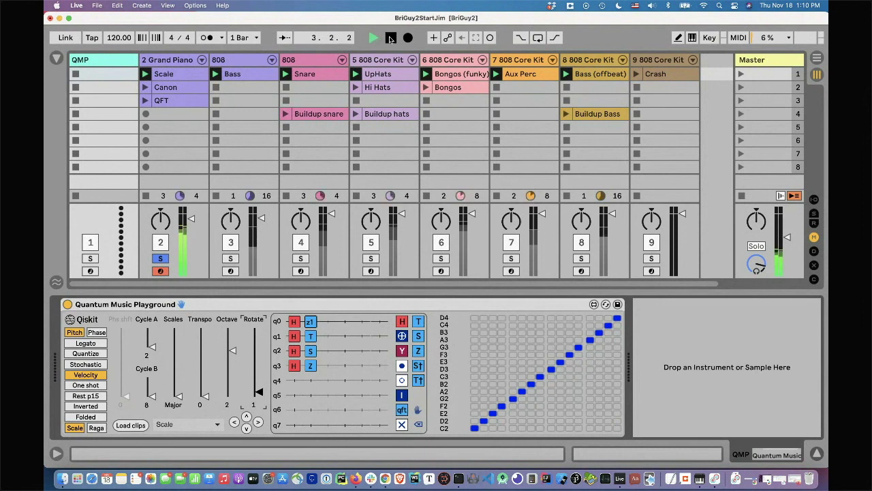
click(390, 38)
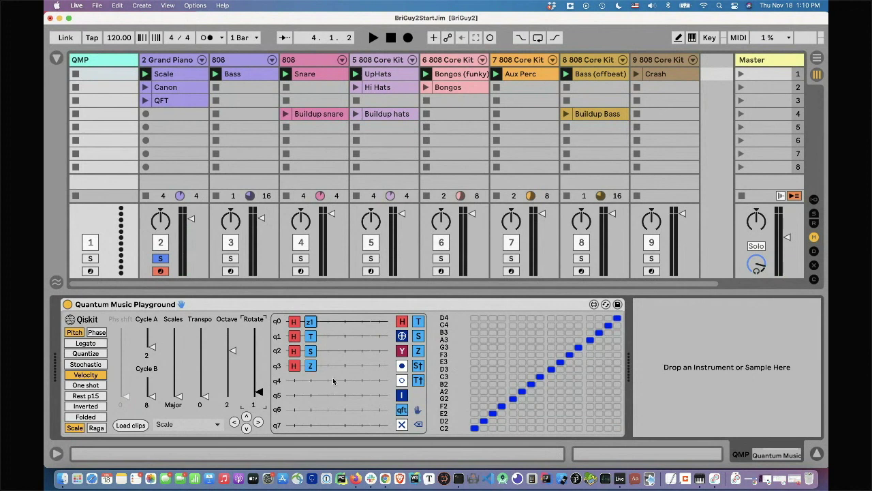
Switch to the Chrome presentation, advance to the Jean-Michel Jarre example slide, and return to Live
key(super+Tab)
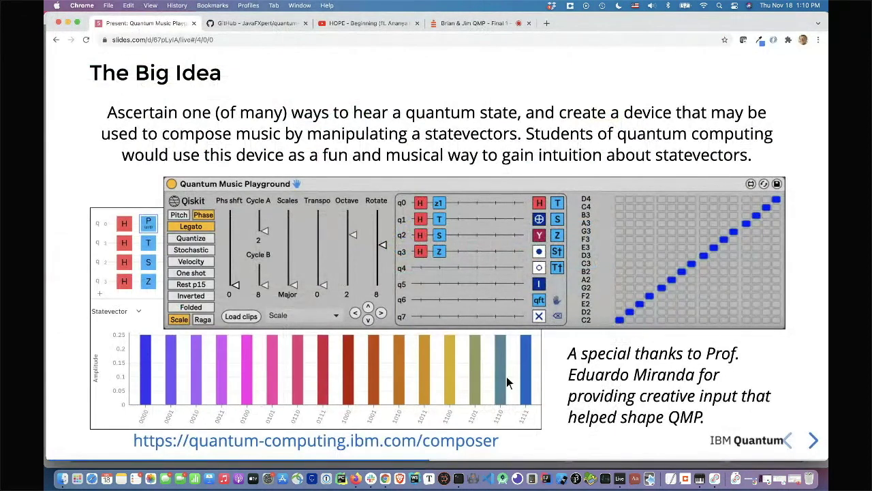
key(Right)
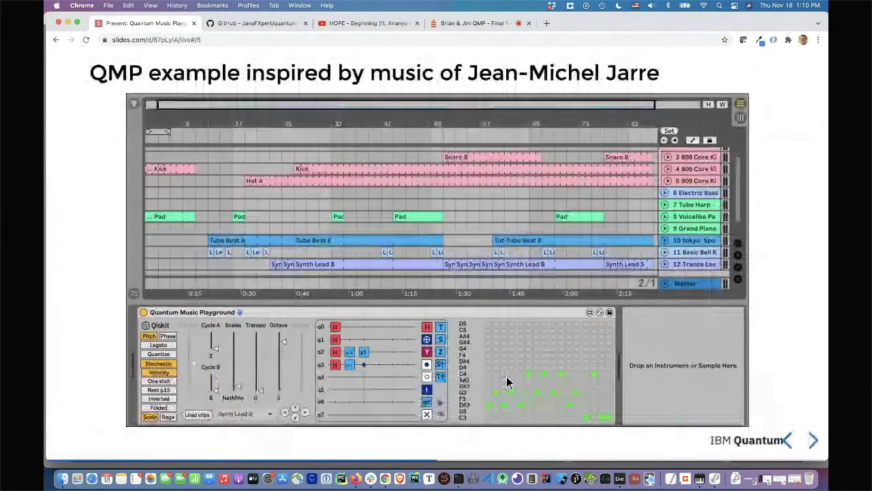
key(super+Tab)
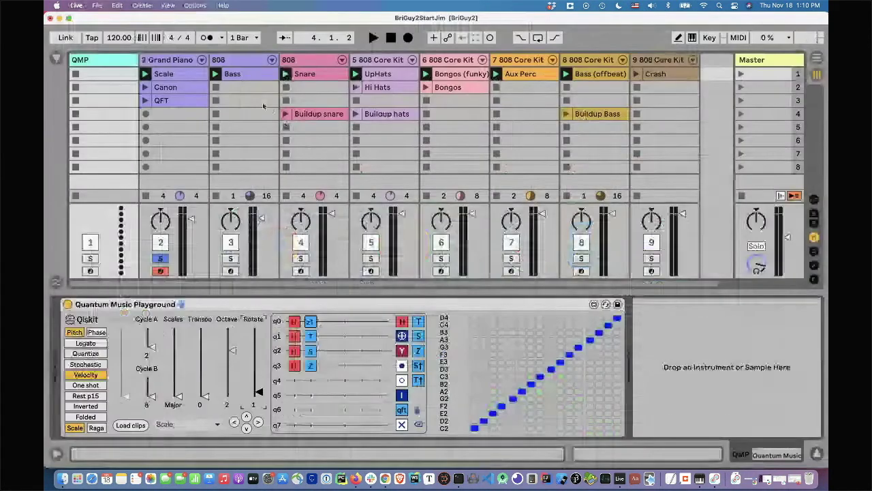
Open the recent Live set jmj_tm.als, saving the changes to BriGuy2StartJim
click(97, 5)
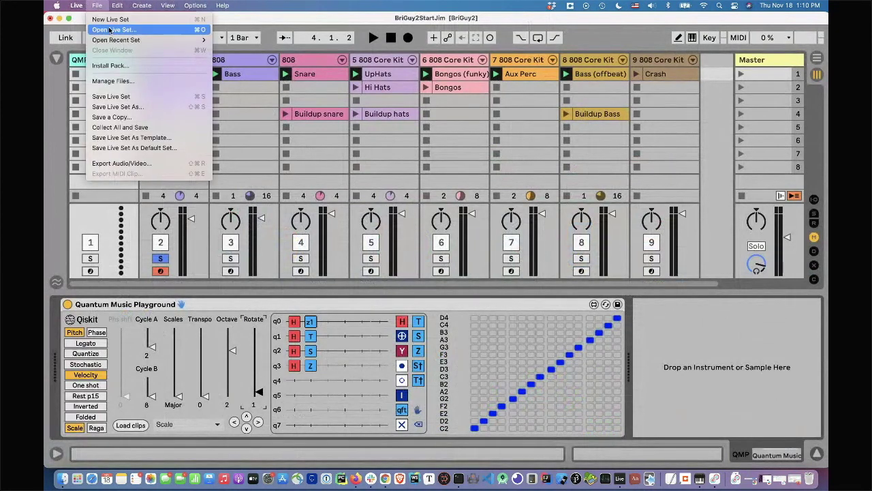
mouse_move(113, 41)
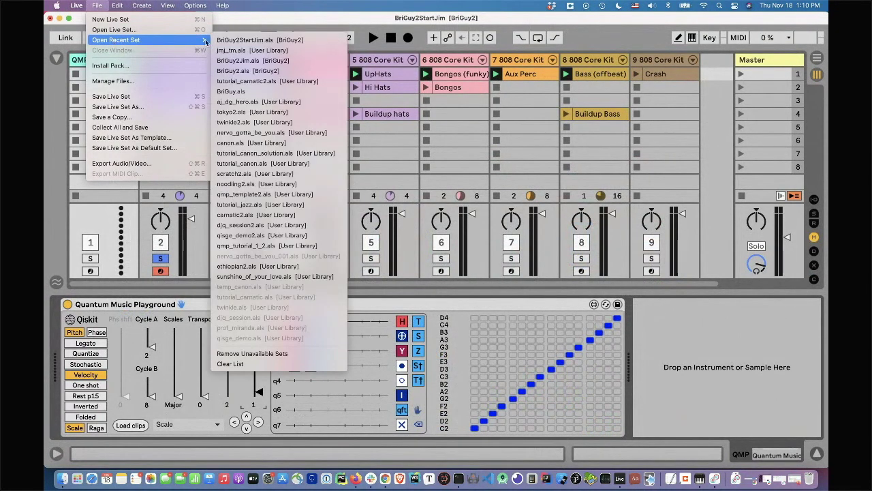
click(236, 50)
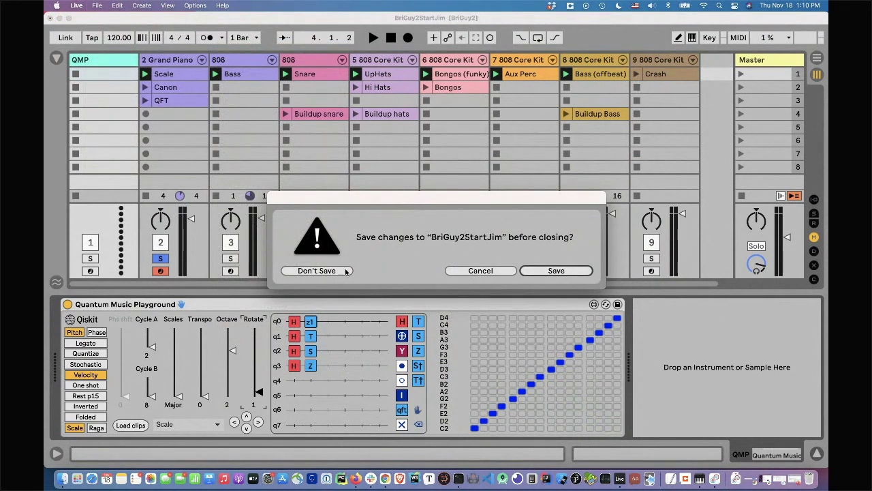
click(571, 275)
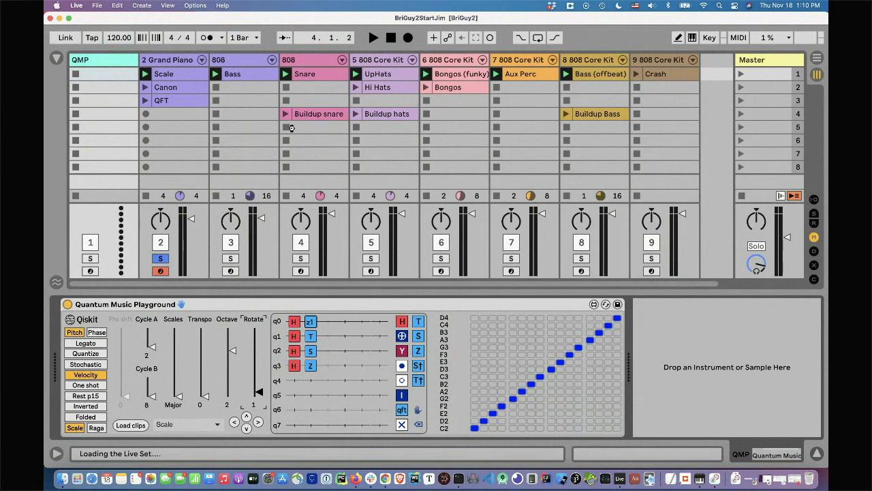
Switch to Chrome to show the Jean-Michel Jarre example slide, and return to Live
key(super+Tab)
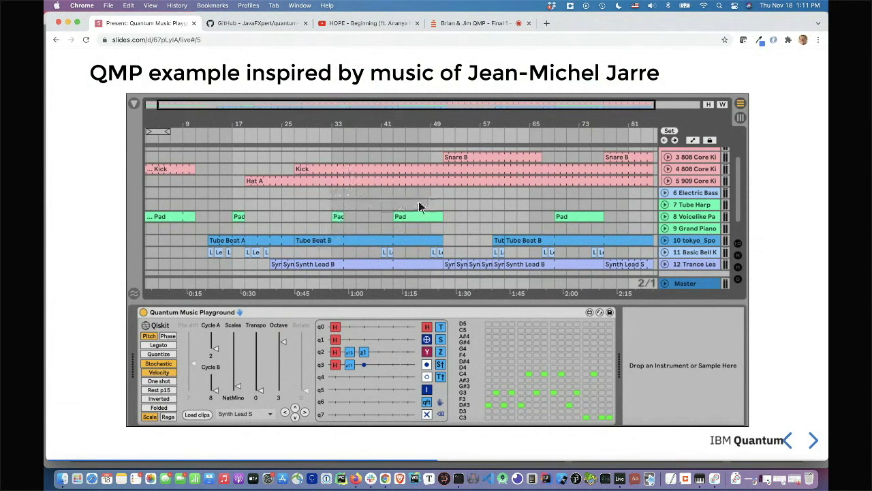
key(super+Tab)
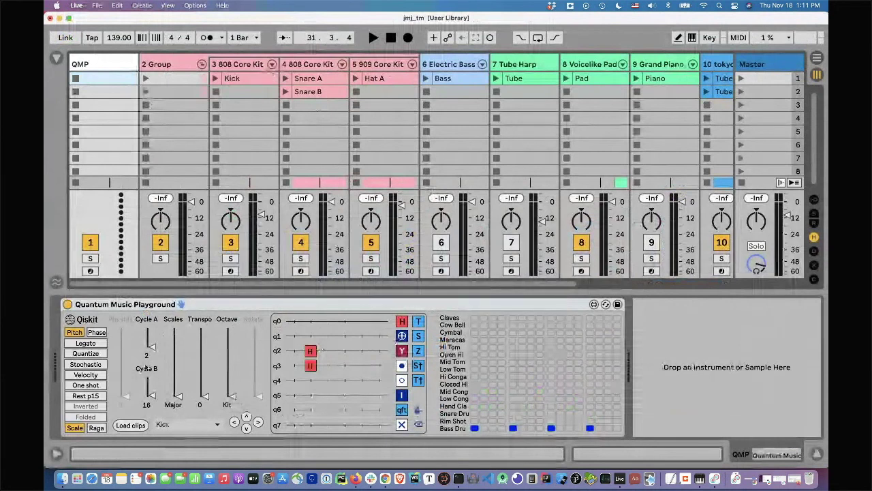
Switch the jmj_tm set to Arrangement View and start playback
click(217, 424)
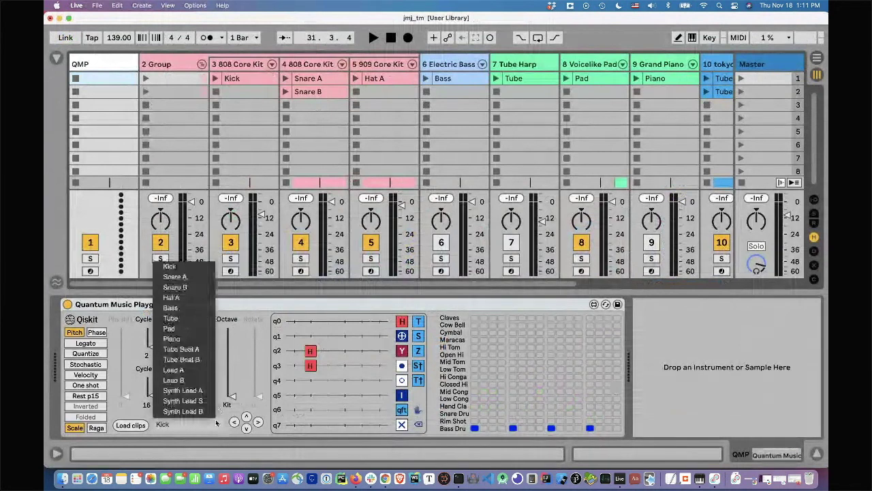
click(217, 427)
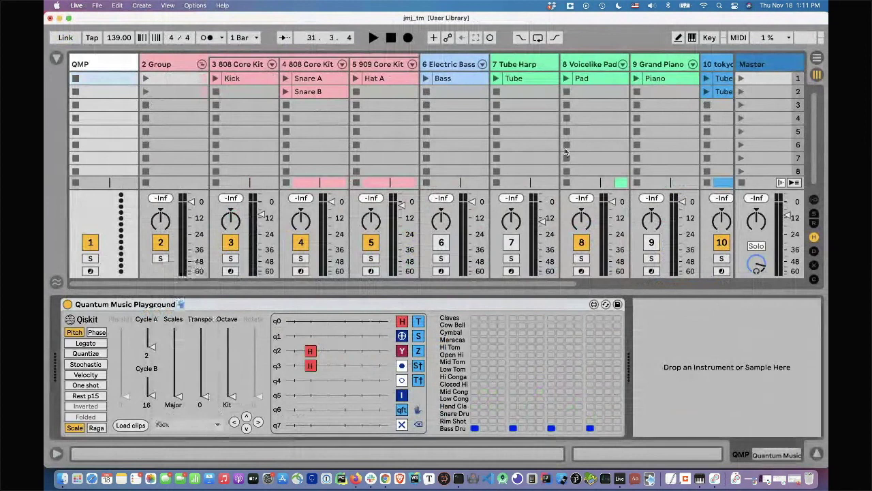
click(817, 61)
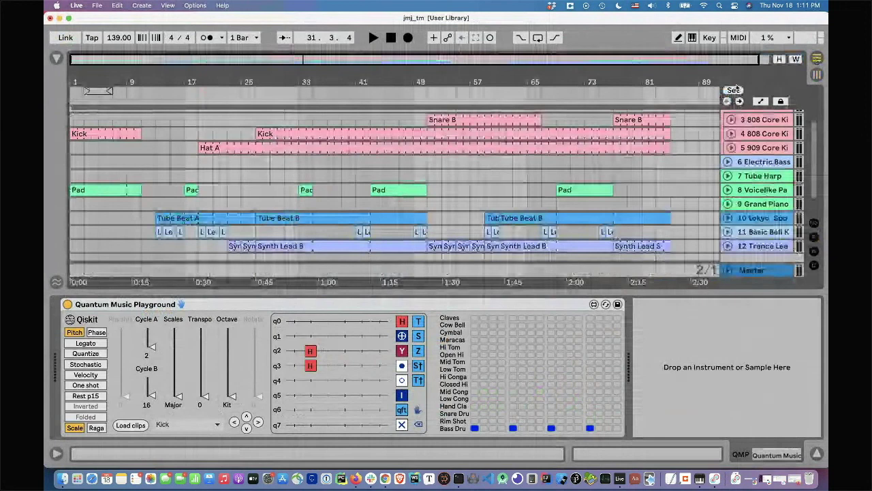
click(374, 38)
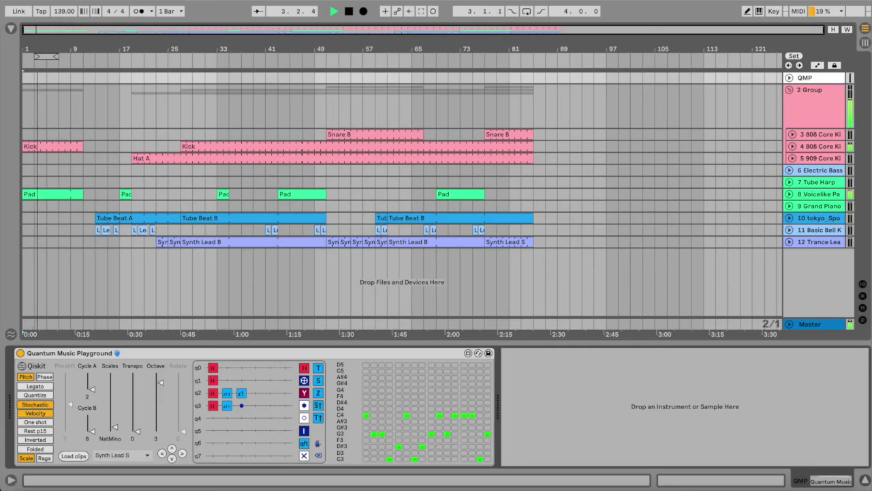
During playback, display the circuits of the Pad, Tube Beat A and Hat A clips in Quantum Music Playground
click(147, 455)
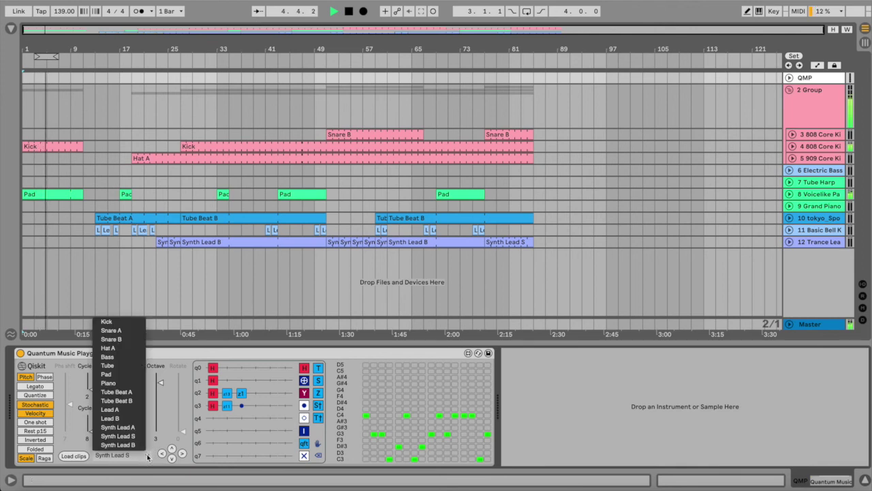
click(117, 378)
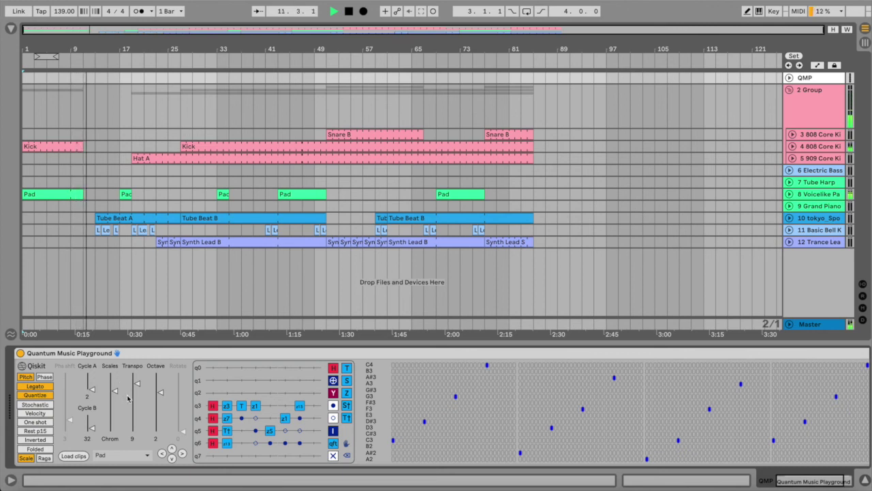
click(135, 456)
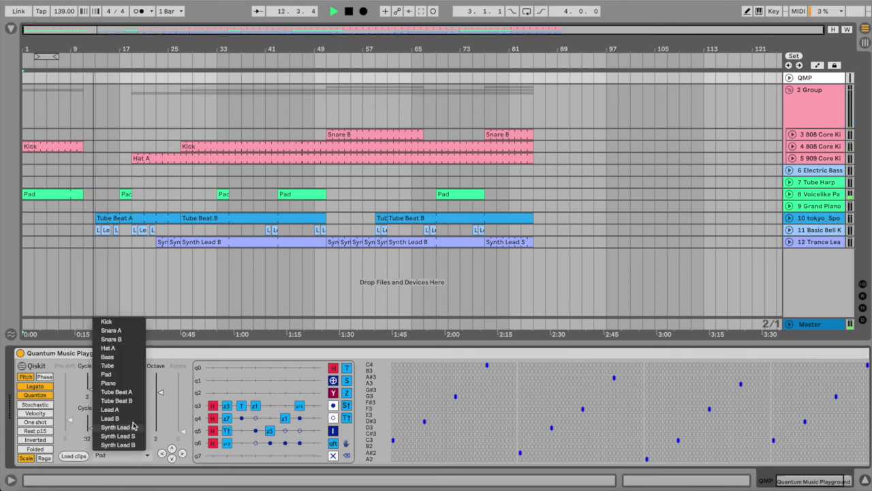
key(Escape)
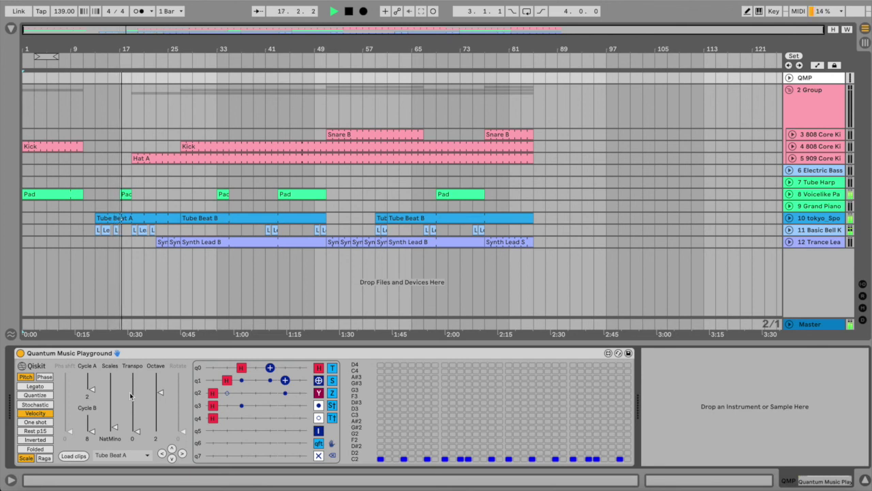
click(135, 455)
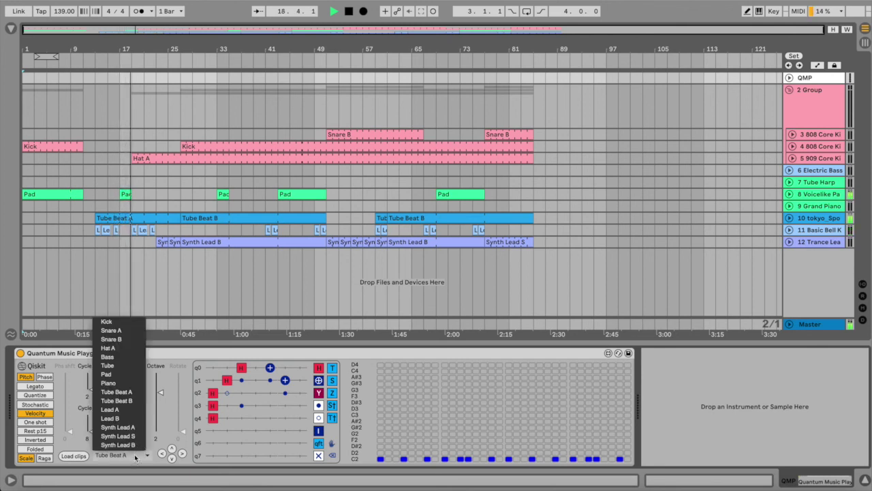
click(118, 348)
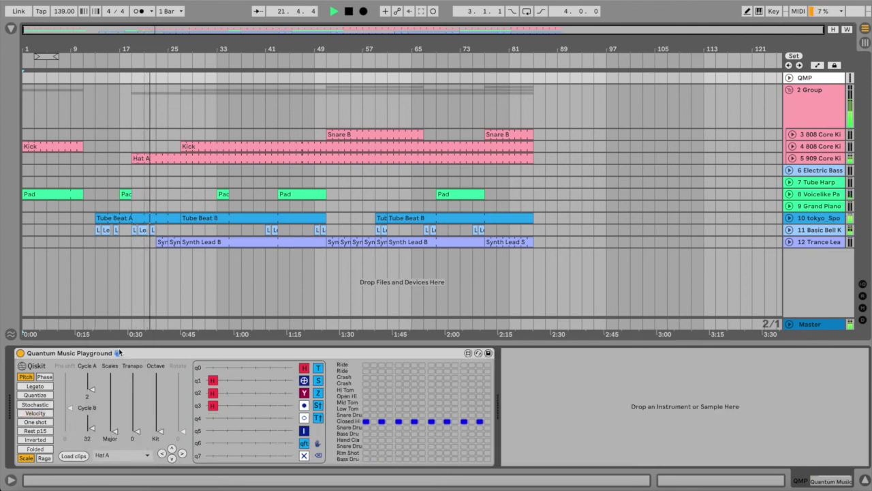
Display the circuits of the Synth Lead S, Synth Lead B and Lead A clips as the arrangement plays
click(124, 457)
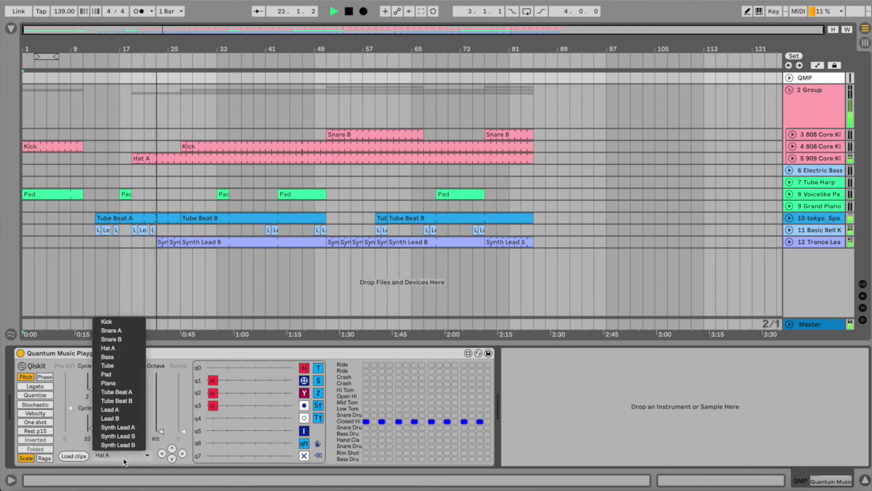
click(125, 438)
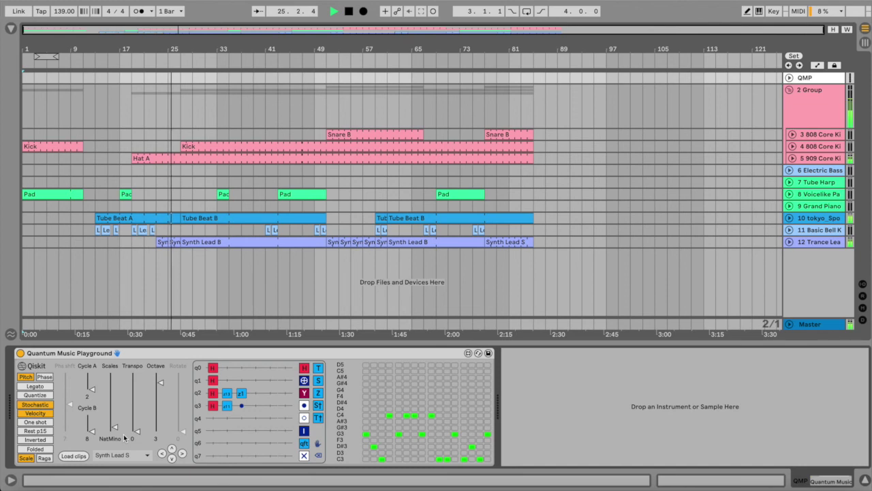
click(125, 455)
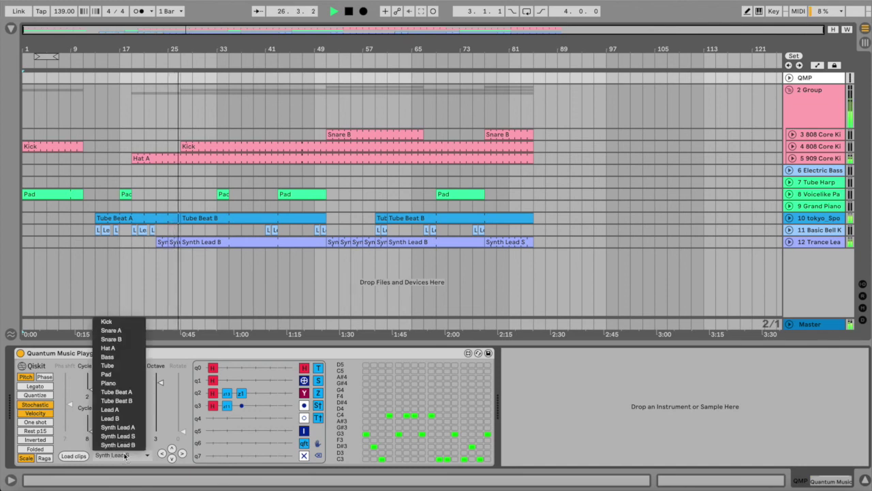
click(126, 444)
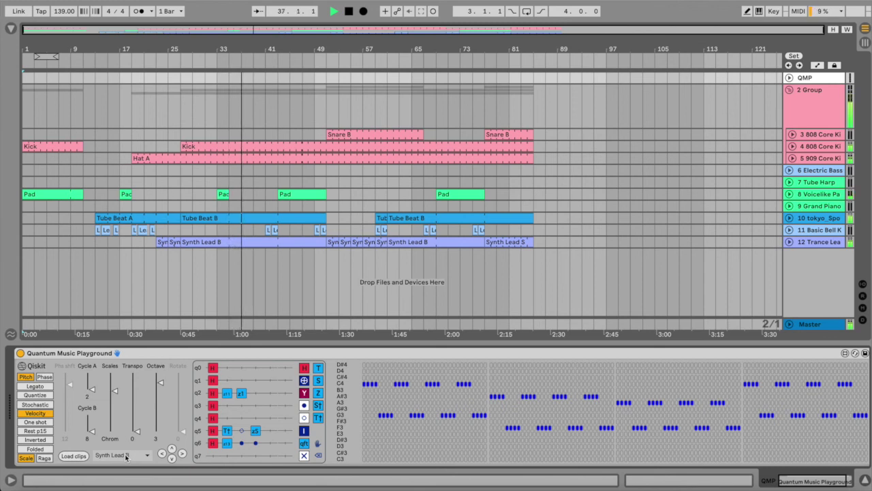
click(126, 455)
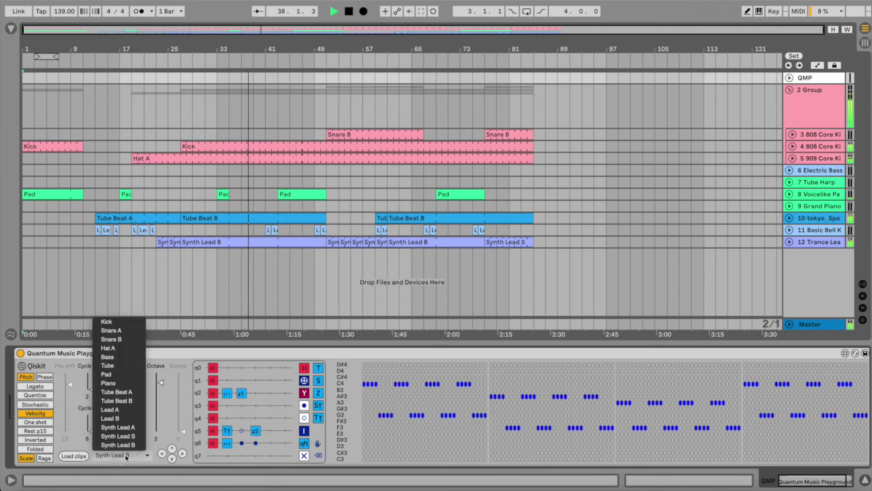
click(115, 410)
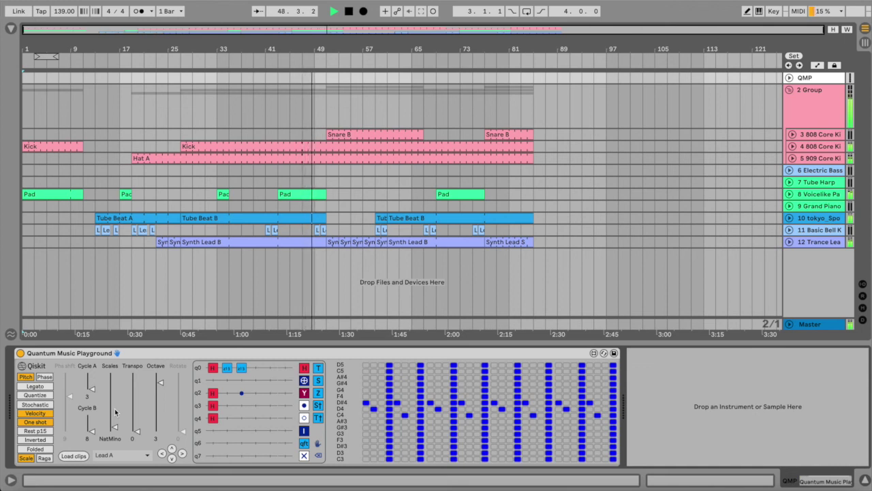
Display the circuit of the Snare B clip in Quantum Music Playground, and stop the arrangement playback
click(107, 455)
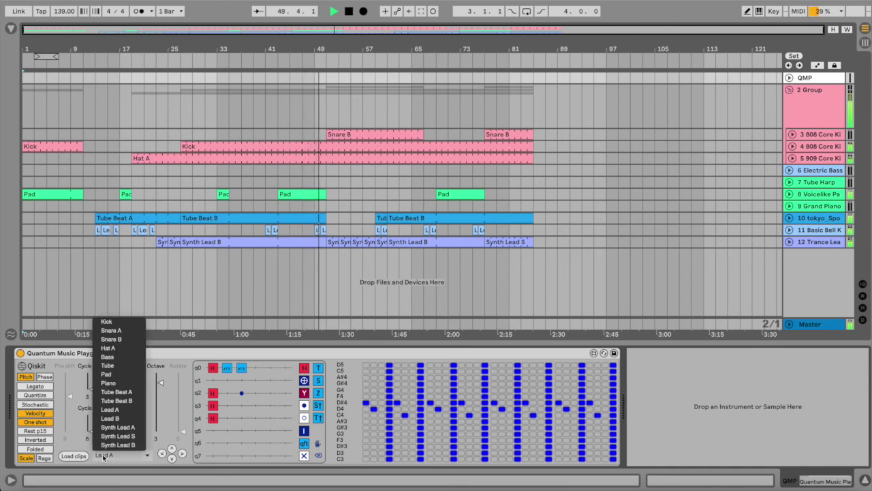
click(118, 344)
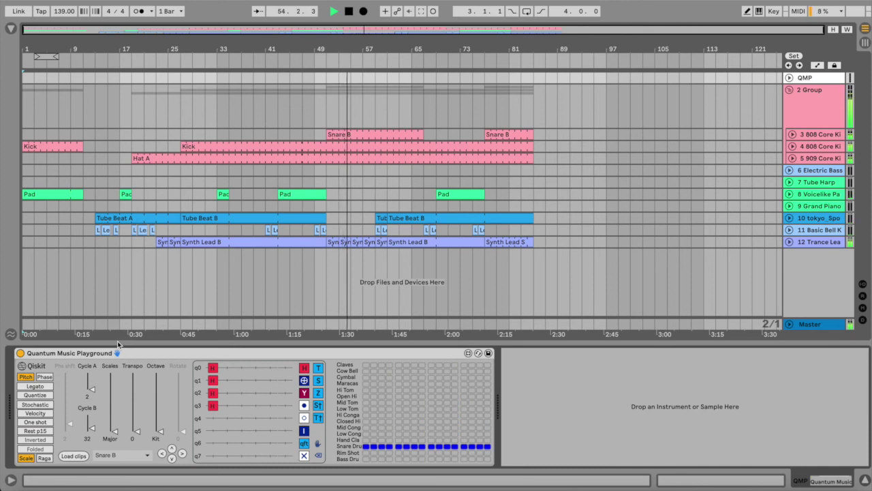
click(348, 11)
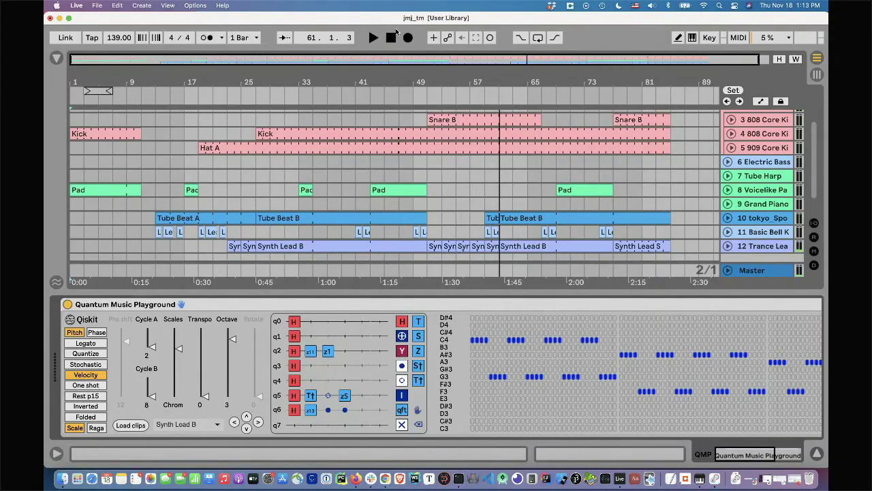
Switch to Chrome and advance the presentation to the four-on-the-floor kick (bass) drum example slide
key(super+Tab)
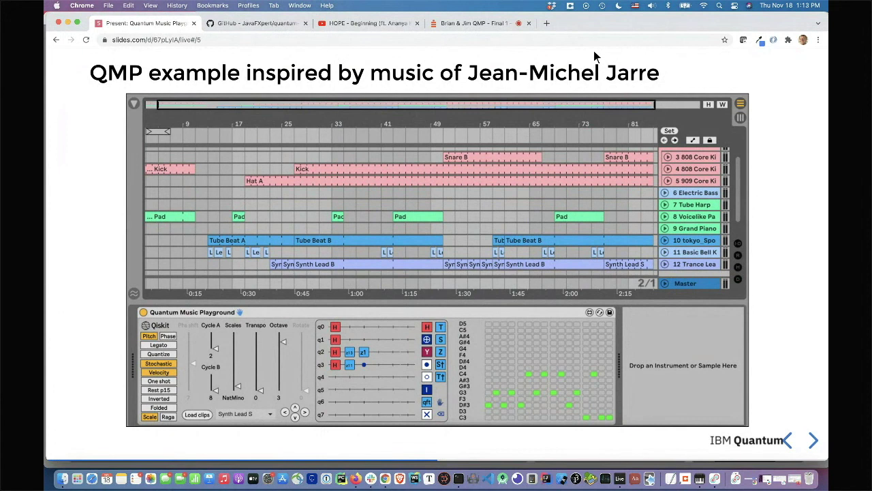
click(815, 442)
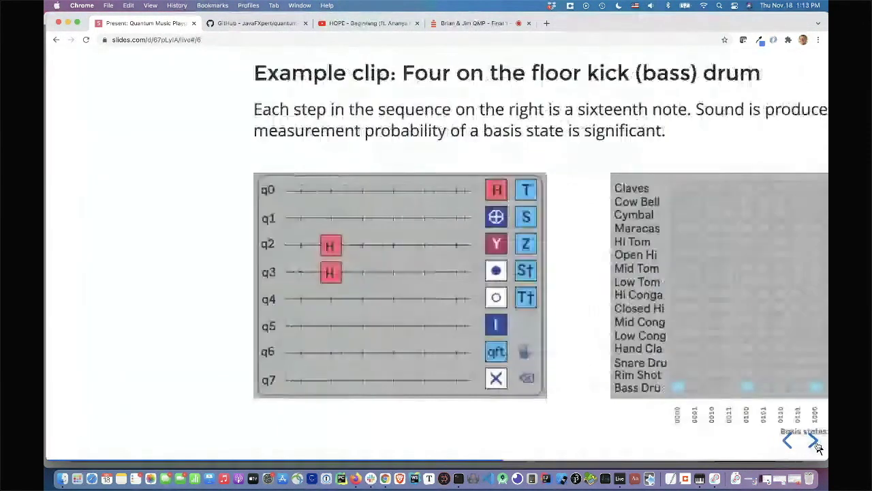
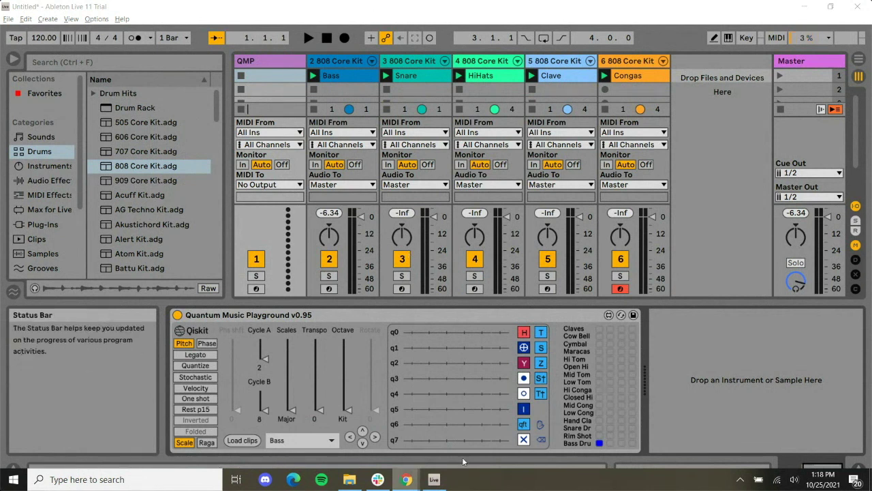
Switch to IBM Quantum Composer in Chrome and place Hadamard gates on qubits q0, q1, q2 and q3
mouse_move(415, 484)
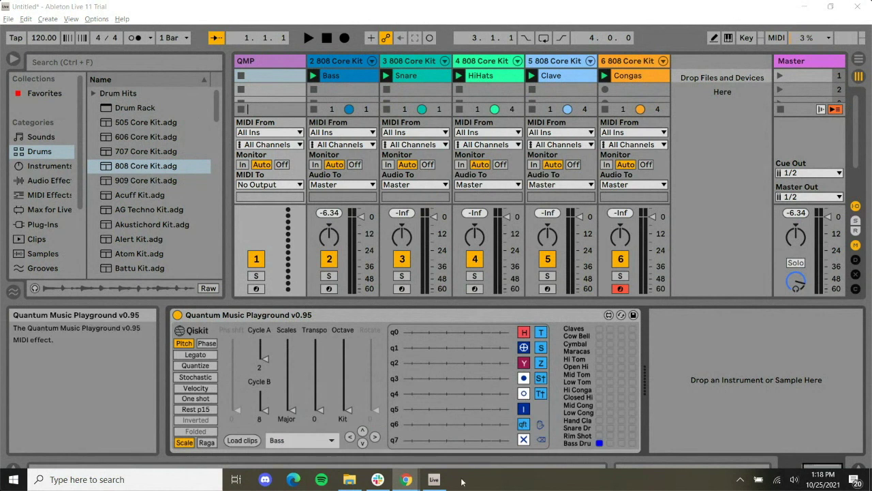
click(395, 419)
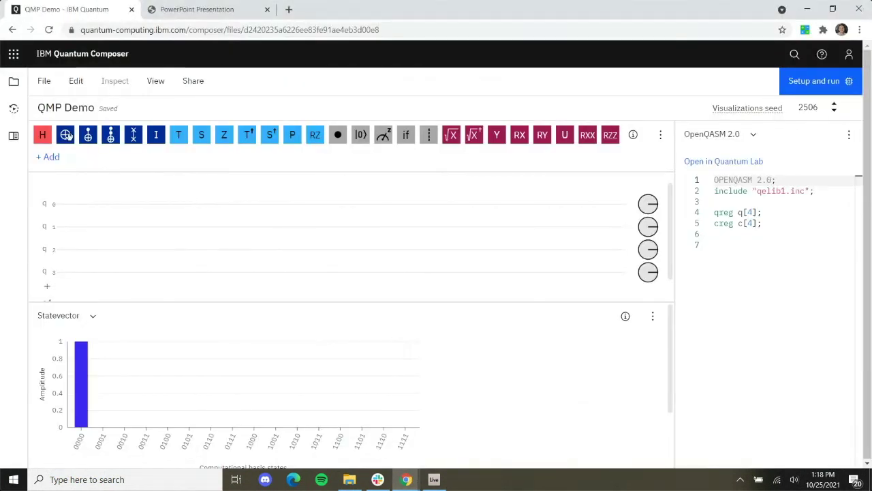
drag(43, 137, 68, 199)
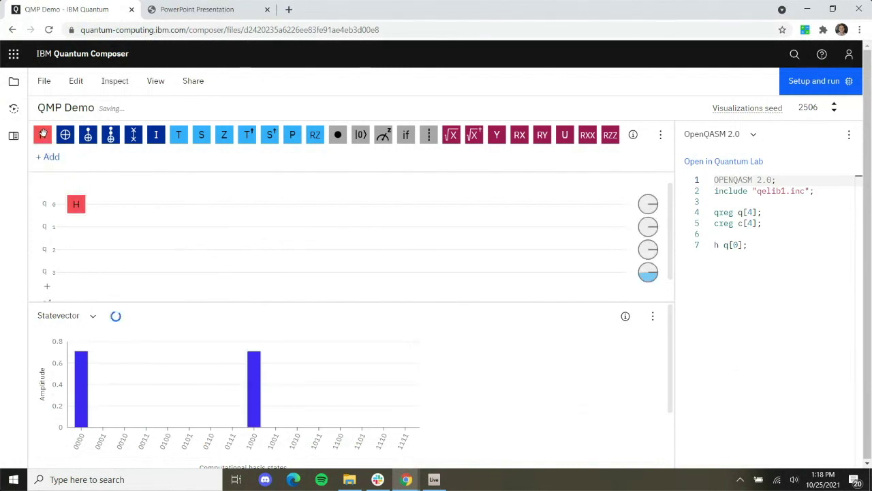
drag(43, 134, 75, 230)
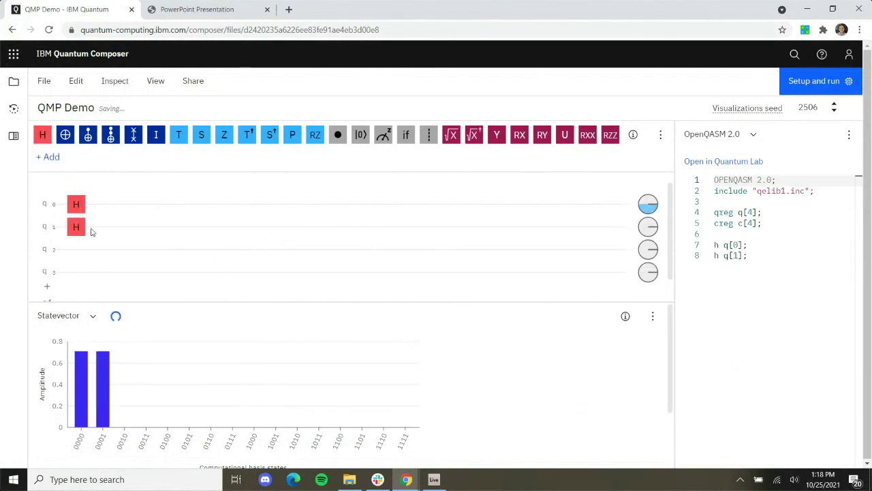
drag(59, 177, 75, 249)
drag(39, 138, 76, 272)
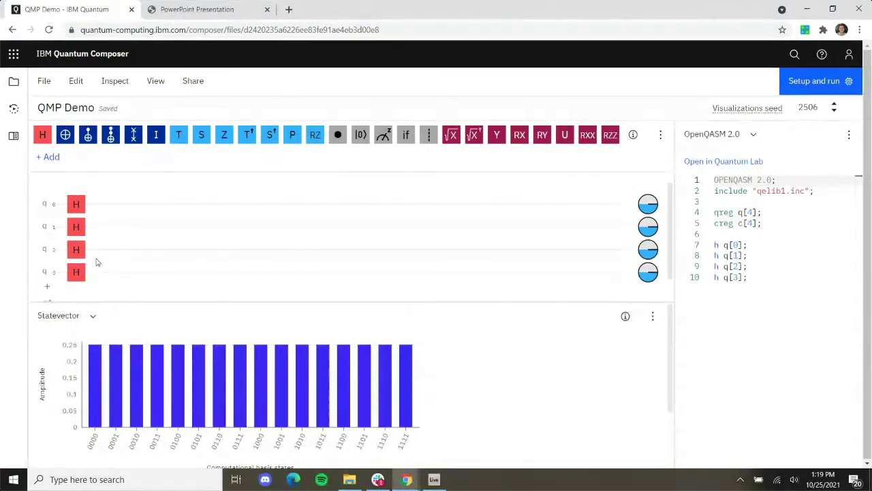
Review the basis states in the statevector chart and delete the Hadamard gates on q0 and q2
scroll(115, 381, down, 1)
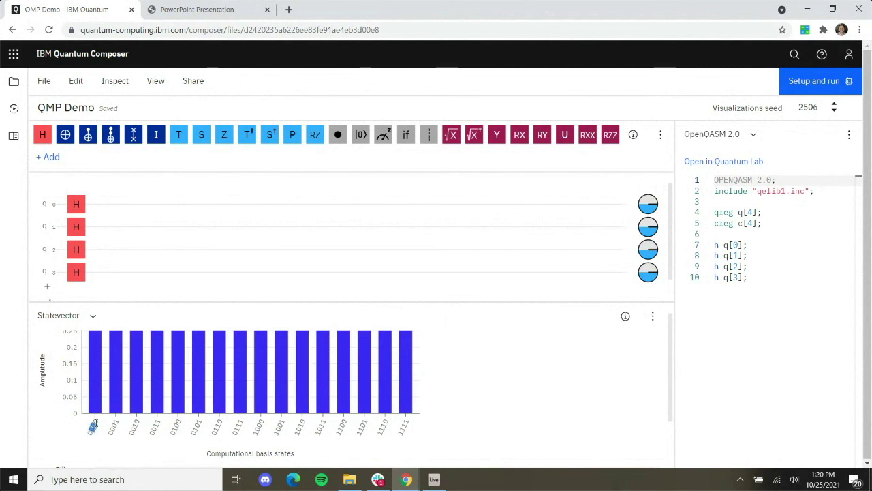
click(101, 424)
mouse_move(181, 406)
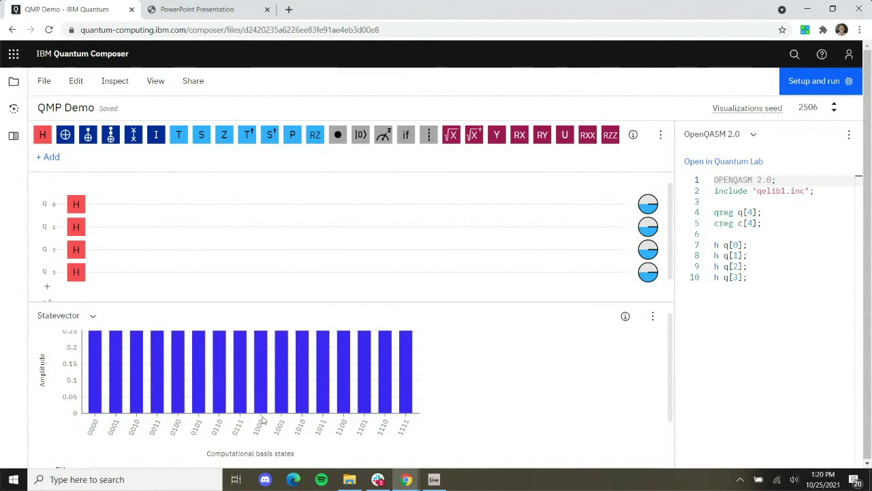
mouse_move(345, 409)
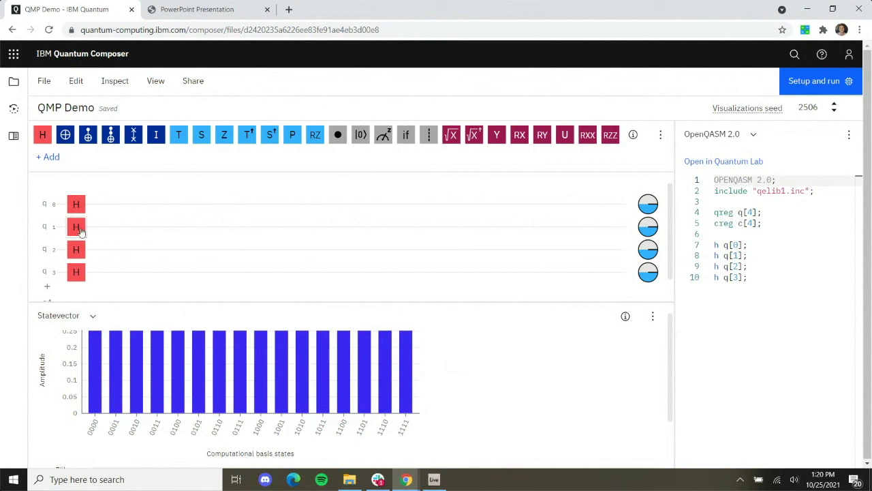
click(76, 206)
key(Delete)
click(76, 250)
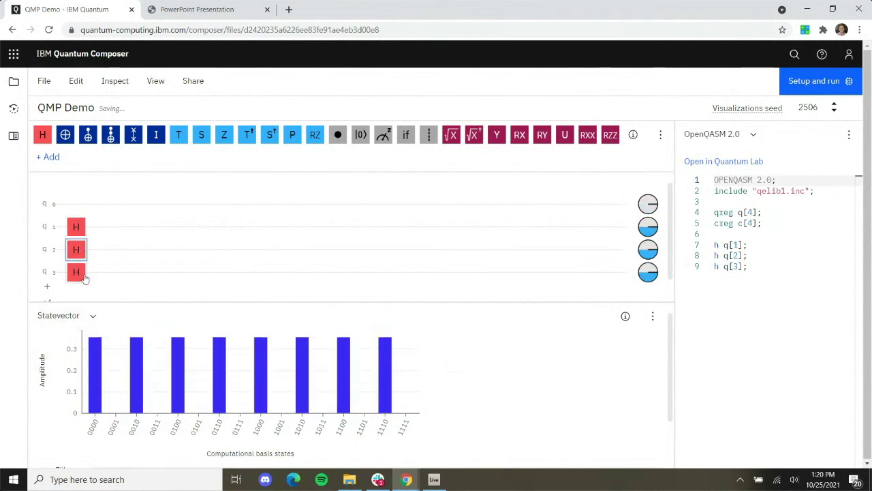
key(Delete)
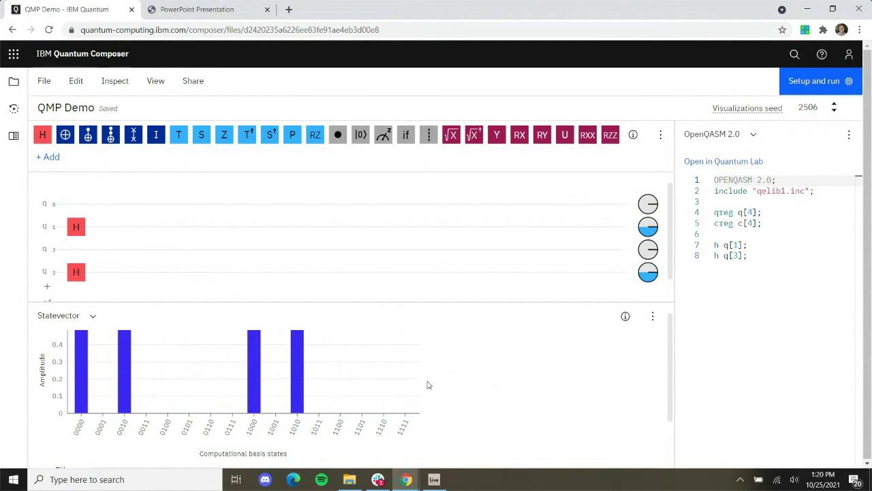
Move the Hadamard gate from q1 to q2 and highlight part of the 0100 basis state label
mouse_move(83, 397)
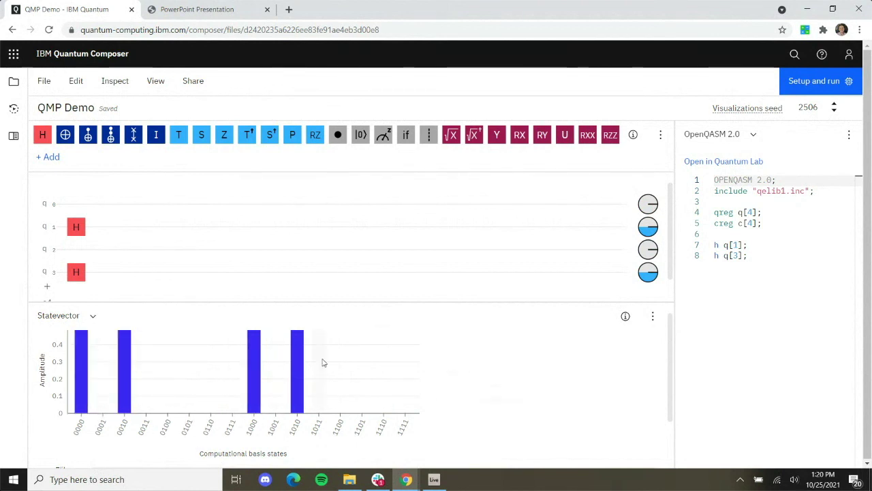
mouse_move(325, 356)
double_click(79, 426)
drag(76, 231, 76, 249)
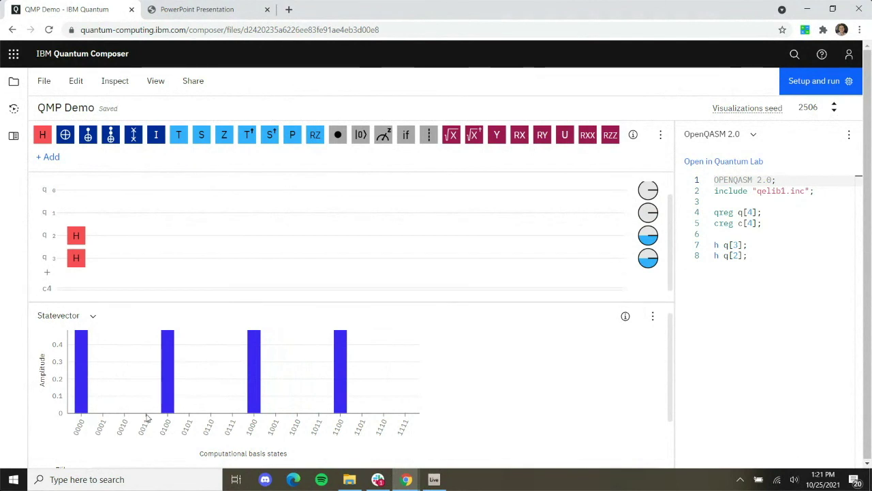
mouse_move(337, 379)
double_click(164, 432)
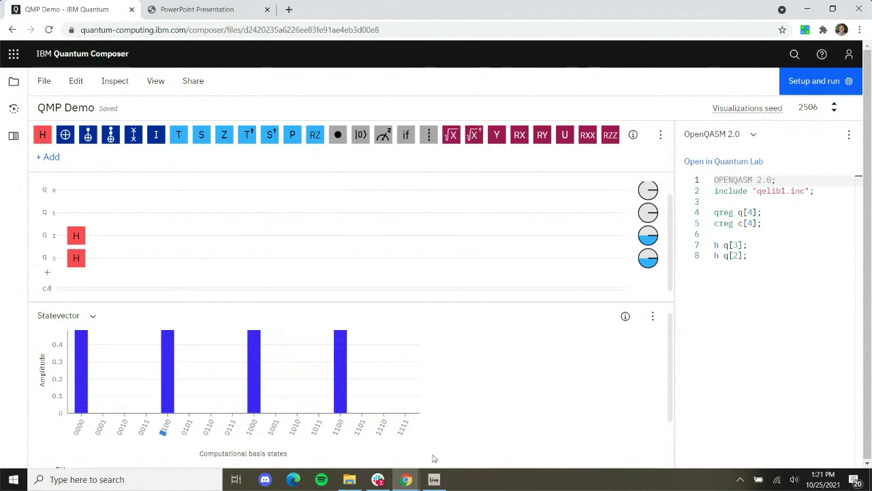
Switch to Ableton Live and place Hadamard gates on q3 and q2 in the Bass clip's circuit
click(436, 486)
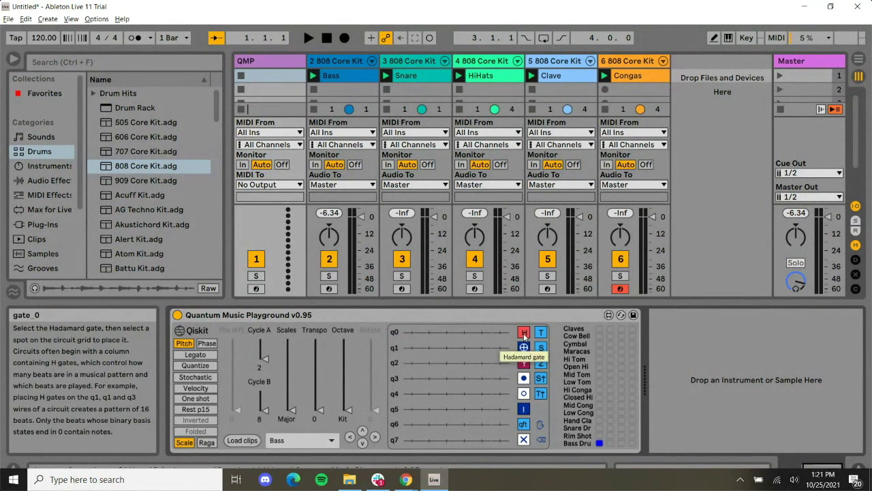
click(411, 376)
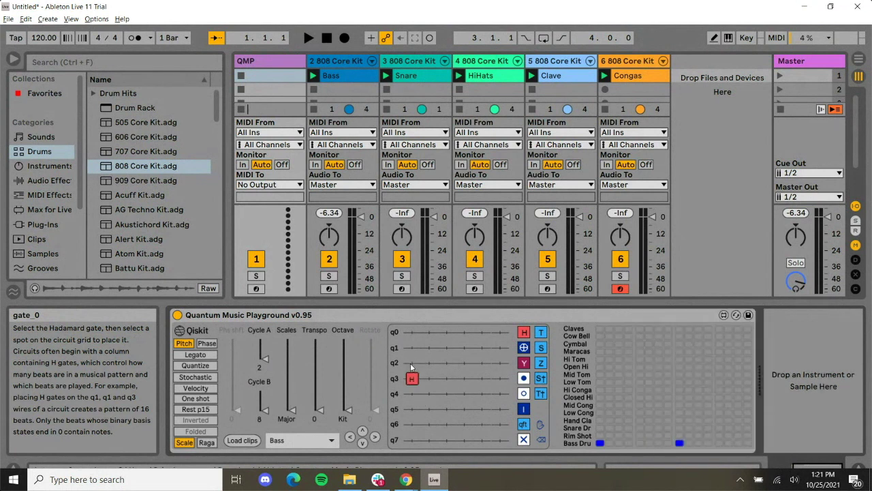
click(412, 362)
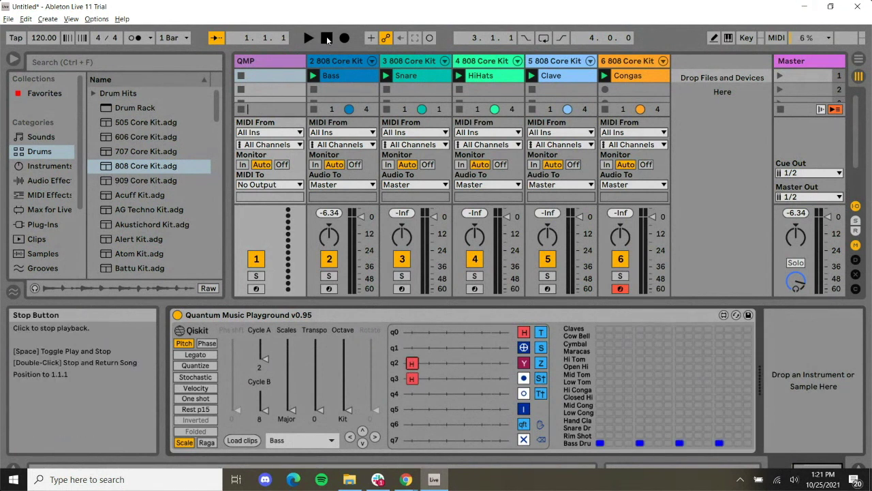
Deactivate the Snare track, play the Bass pattern, and stop with the song position reset to the start
click(309, 39)
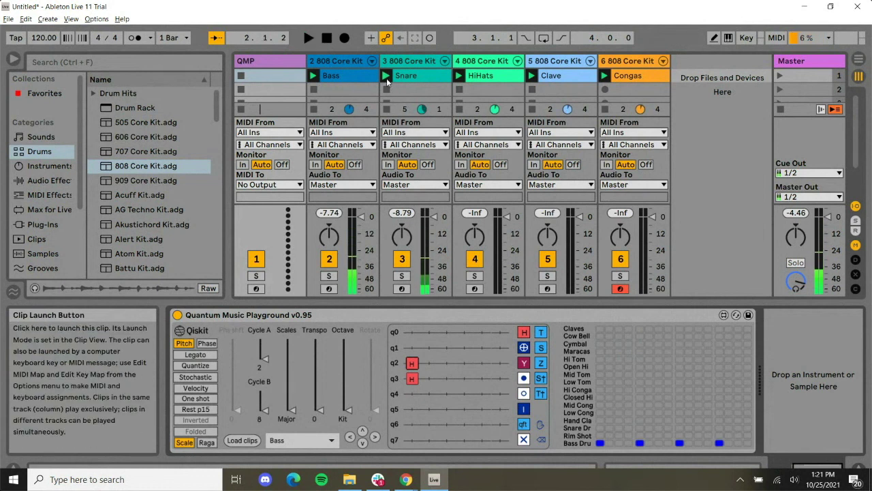
click(402, 258)
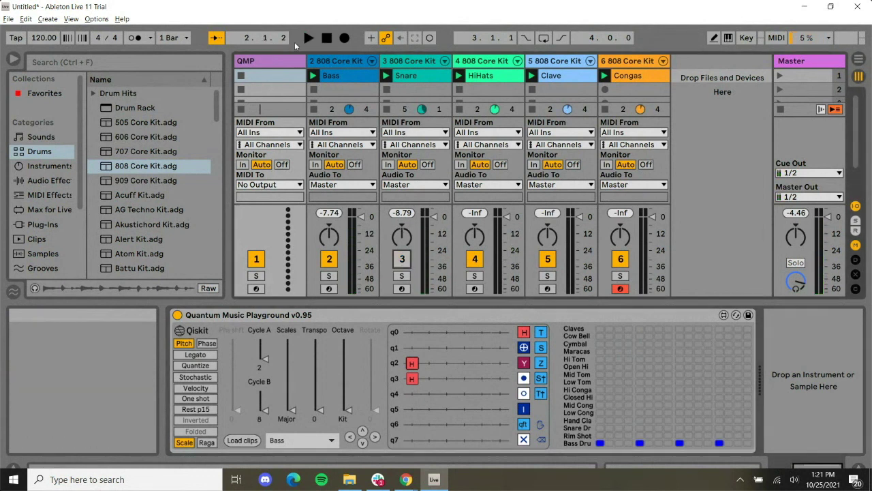
click(309, 38)
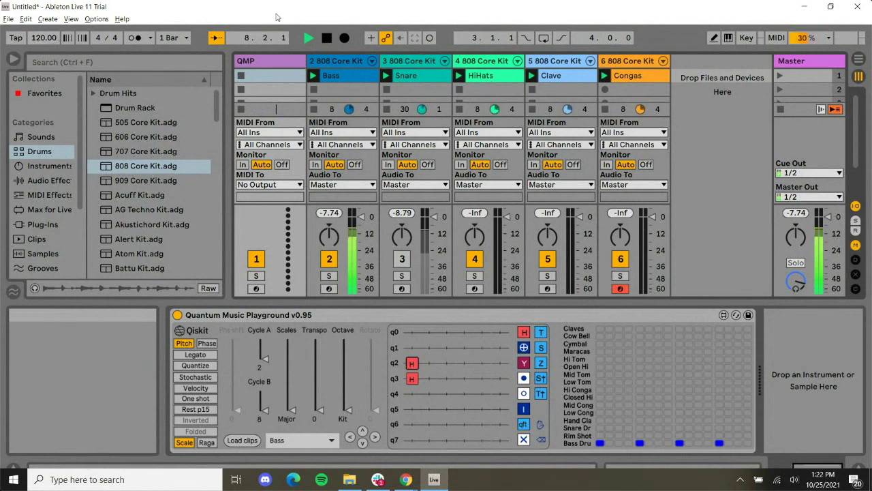
double_click(324, 41)
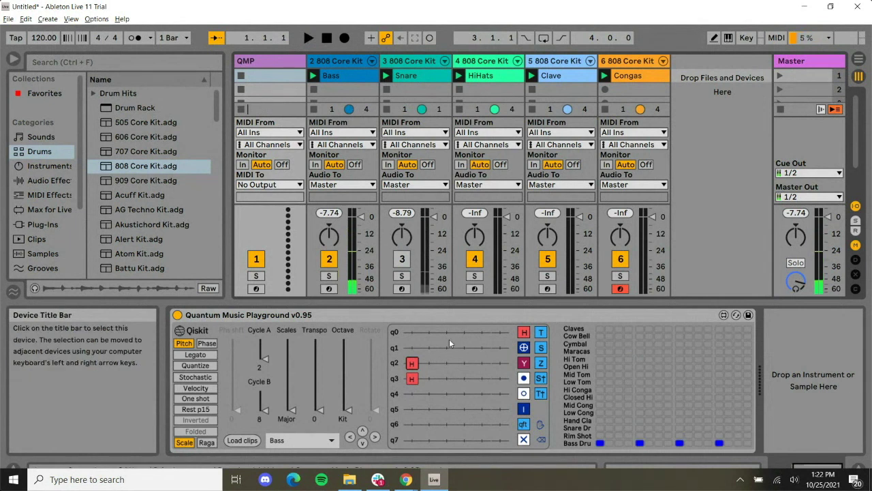
Switch to Quantum Composer, replace the q2 Hadamard gate with a NOT gate, and examine the 0100 and 1100 basis states
click(409, 479)
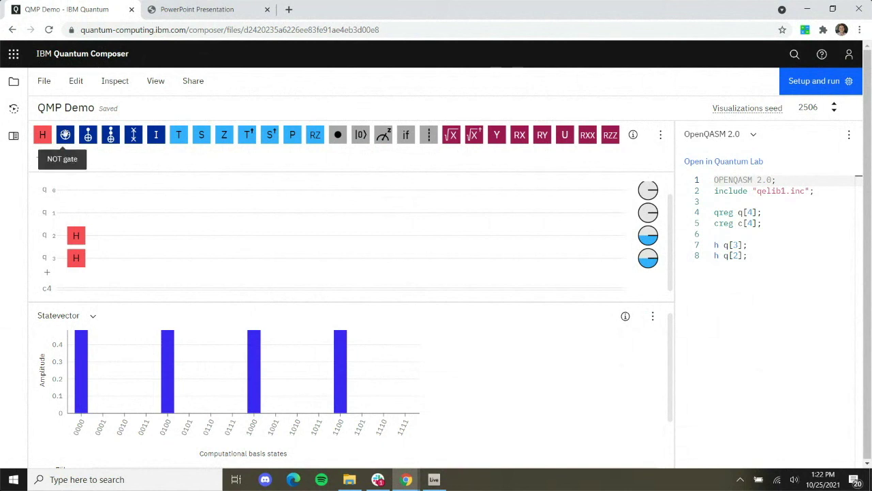
click(75, 237)
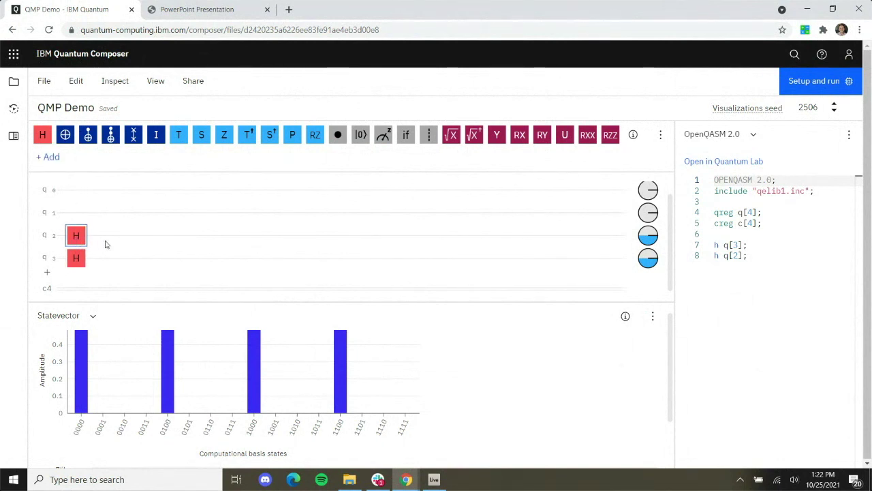
key(Delete)
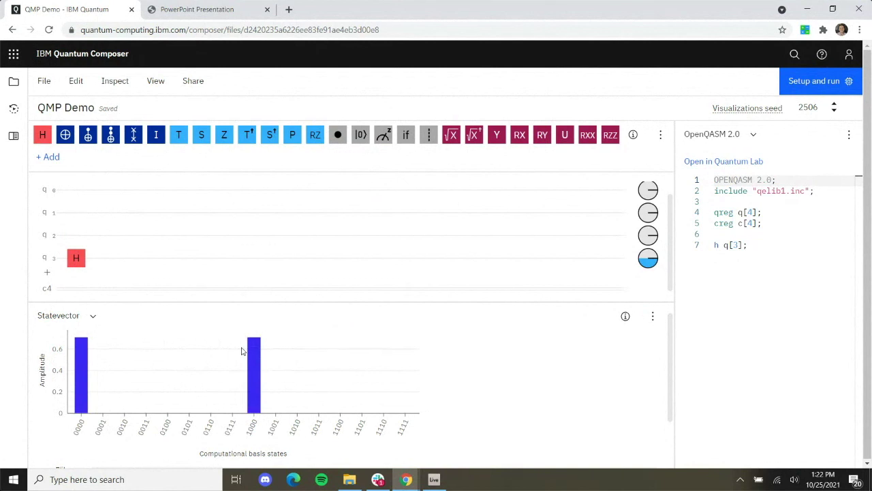
mouse_move(77, 387)
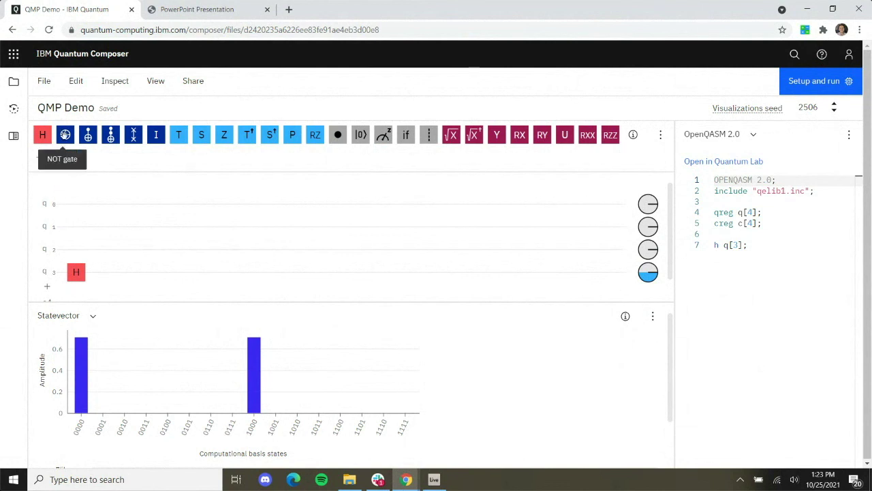
drag(65, 134, 77, 251)
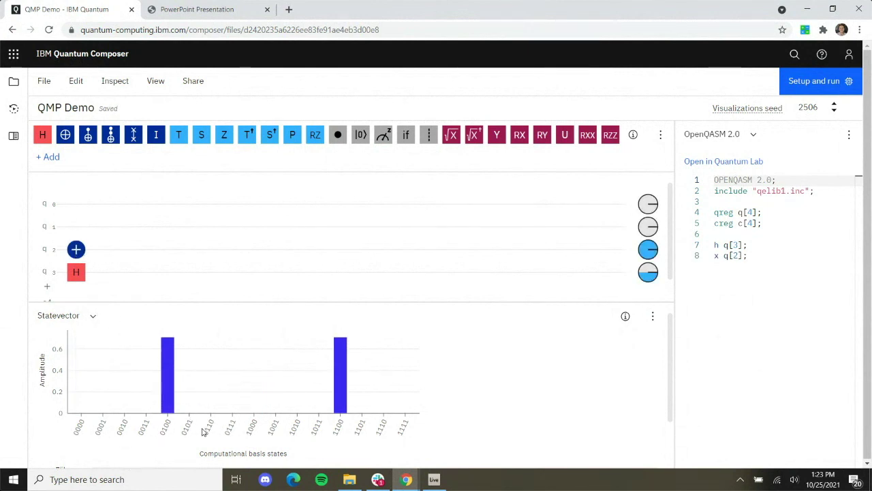
drag(163, 429, 169, 429)
drag(335, 428, 340, 438)
click(335, 426)
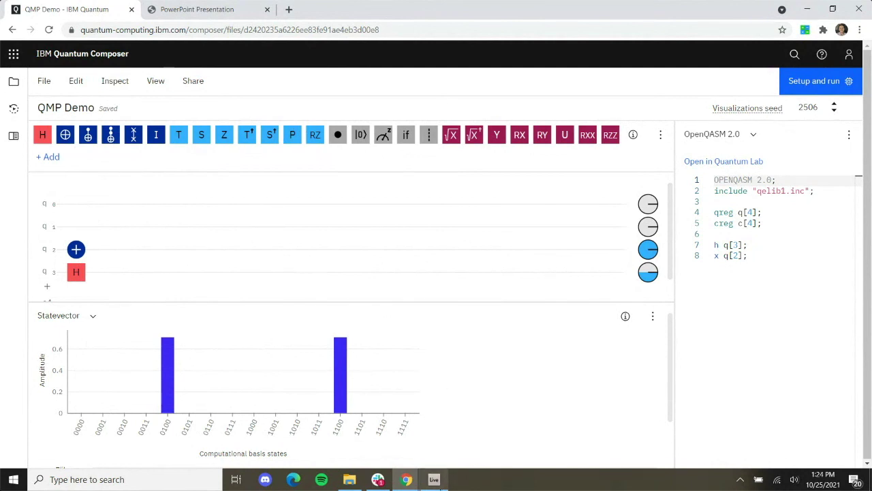
Switch to Ableton Live, load the Snare clip in Quantum Music Playground, and place a Hadamard gate on q3 and a NOT gate on q2
click(433, 479)
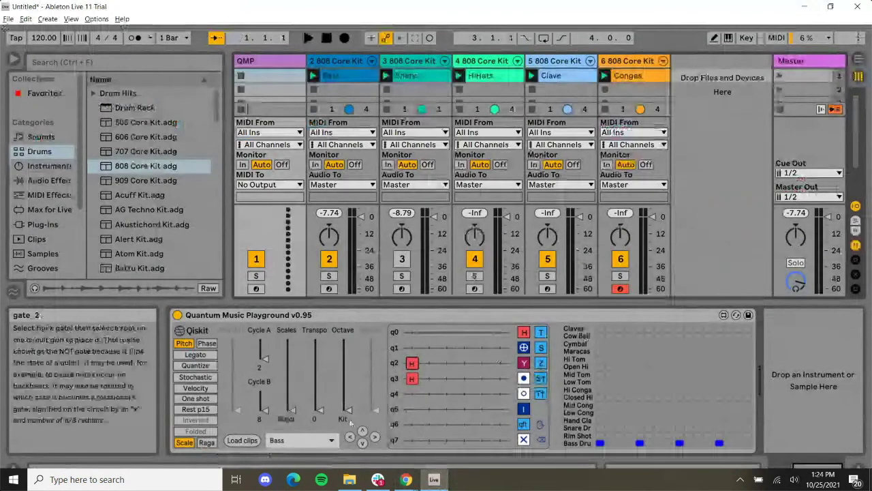
click(293, 440)
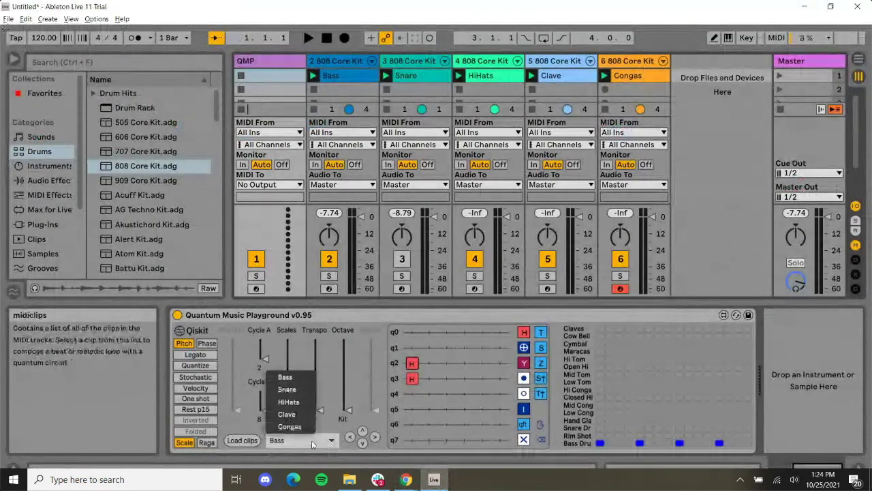
click(293, 389)
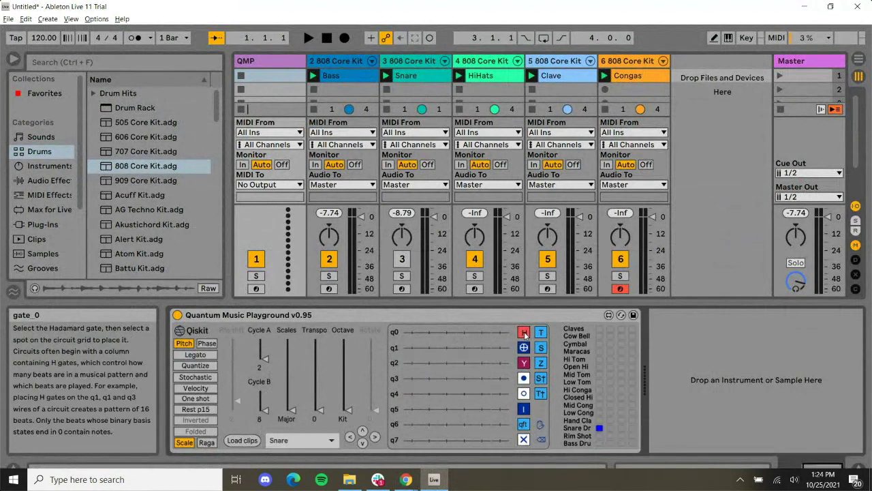
click(411, 379)
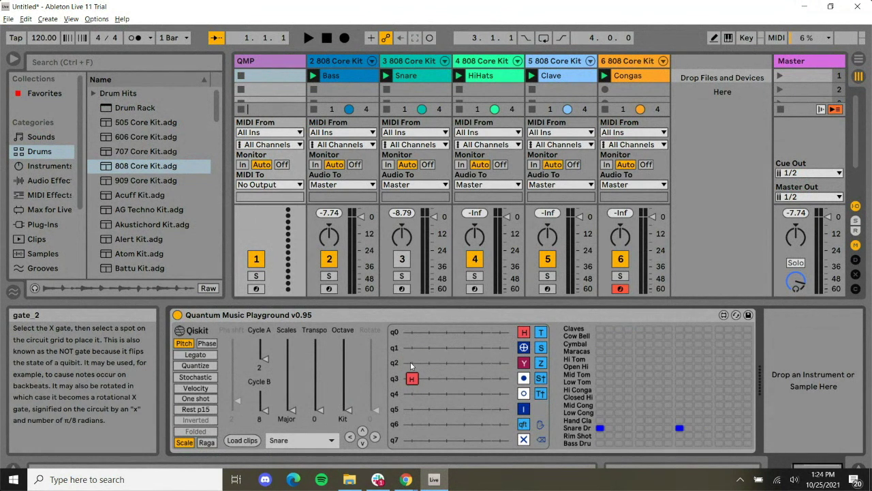
click(410, 362)
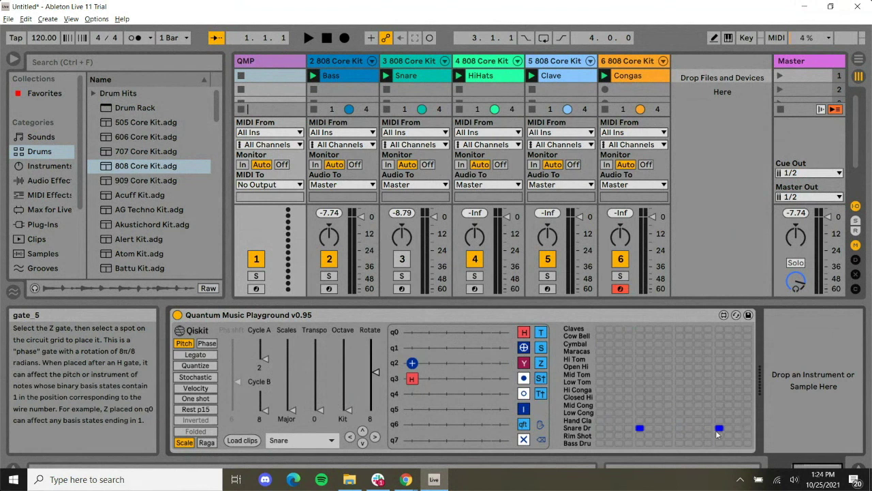
Clear the Snare circuit and place Hadamard gates in the first column of q2, q3 and q4
click(414, 373)
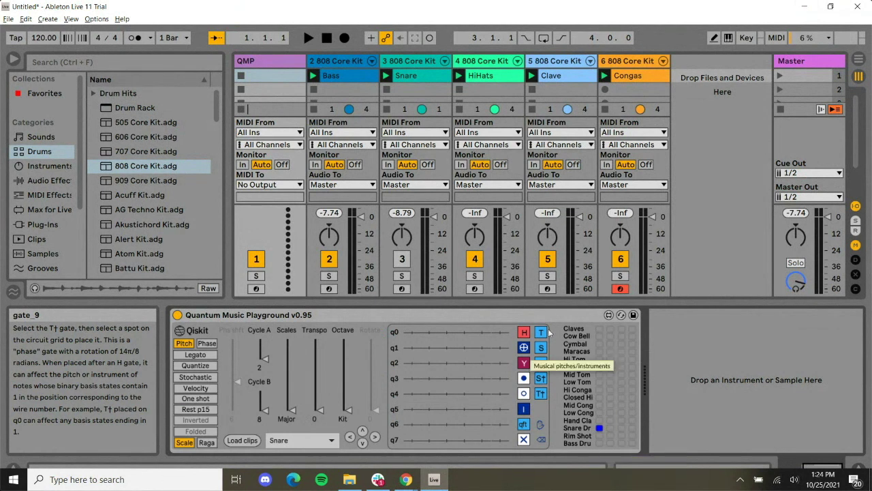
click(523, 333)
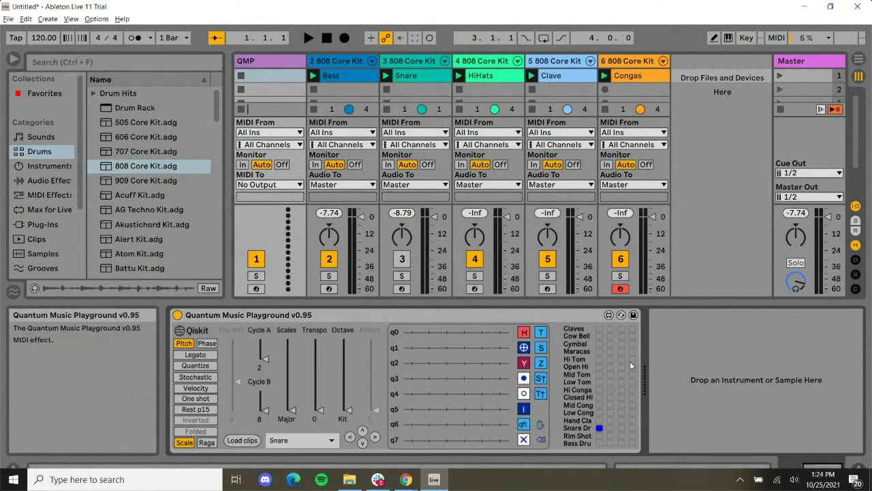
click(410, 363)
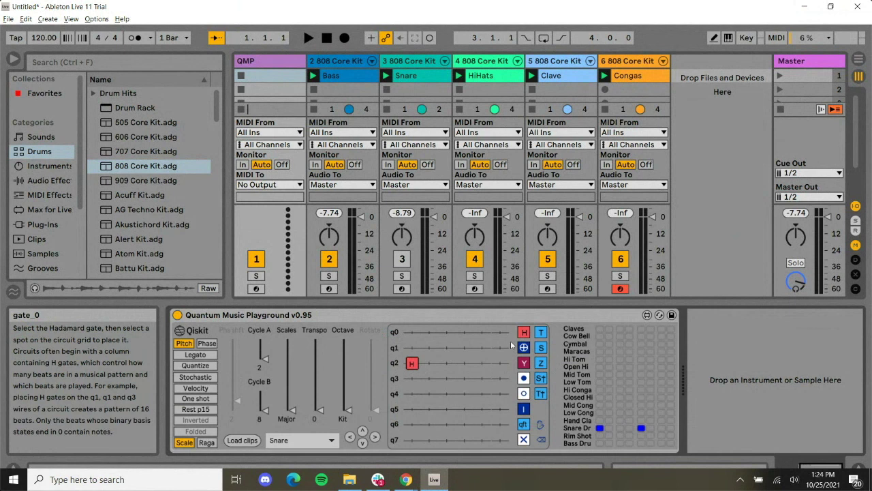
click(412, 377)
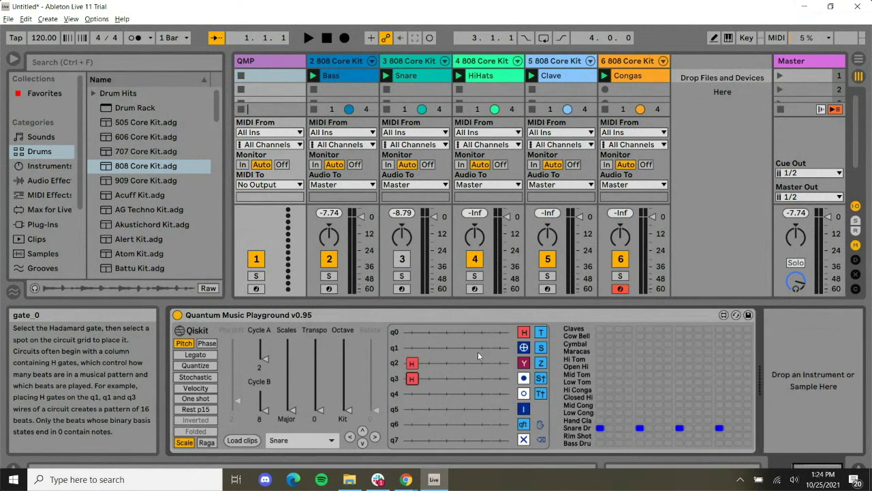
click(412, 394)
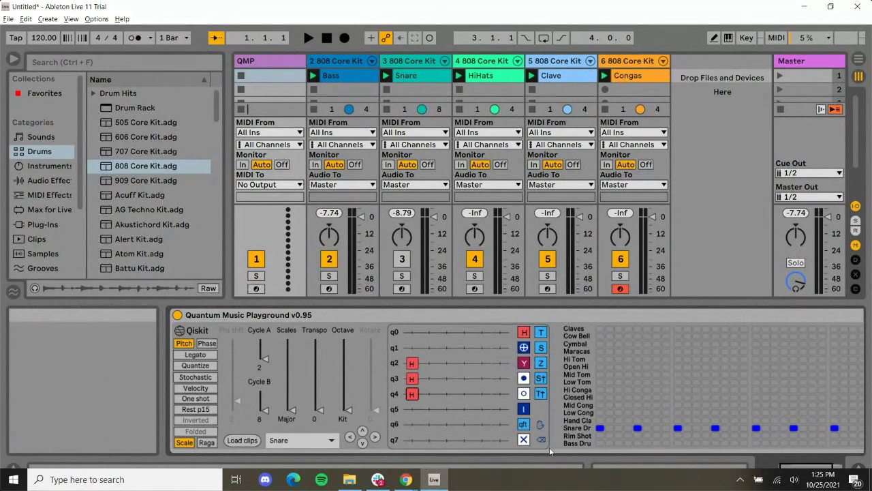
Remove the q4 Hadamard gate from the Snare circuit and replace the q2 Hadamard gate with a NOT gate
click(418, 395)
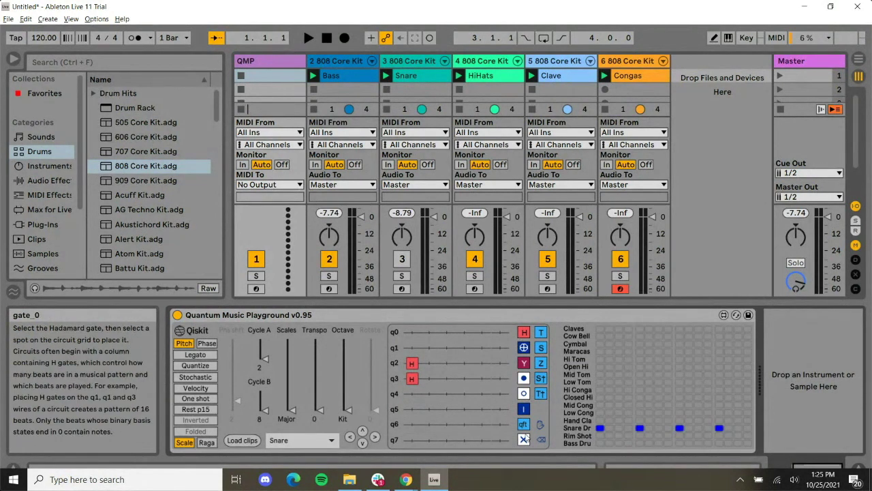
click(411, 363)
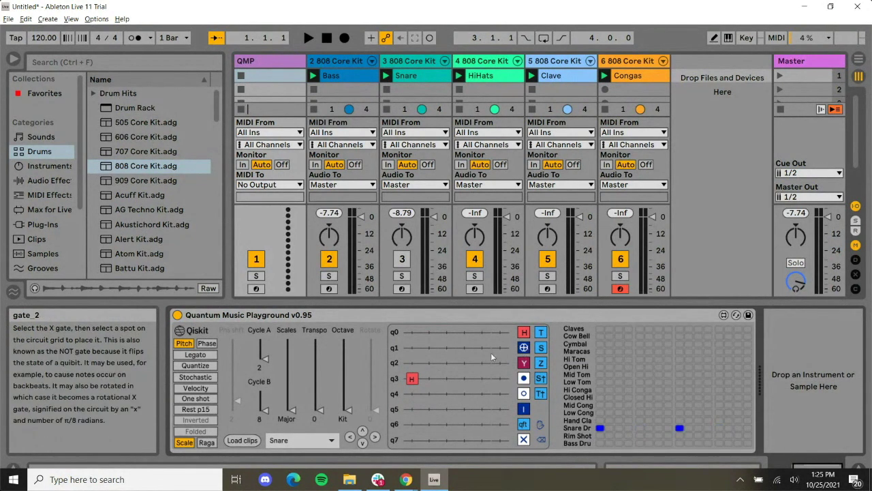
click(412, 359)
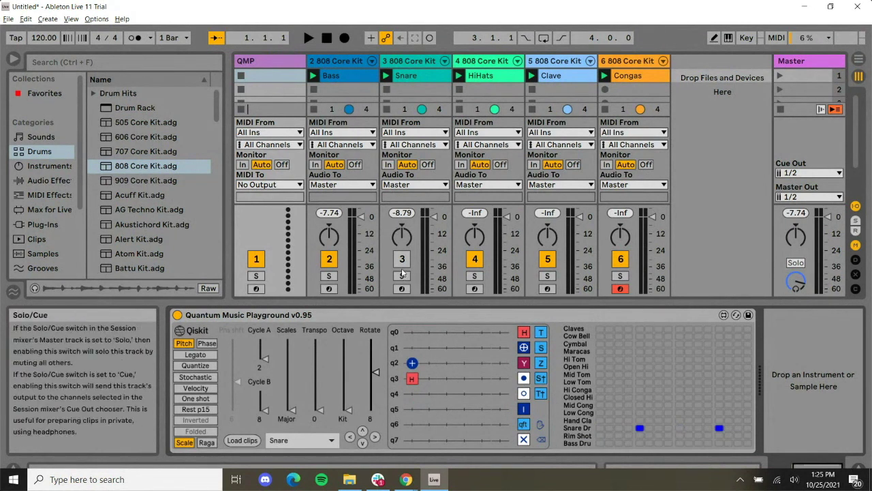
Reactivate the Snare track, play the Bass and Snare patterns together, and stop with the song position reset to the start
click(309, 38)
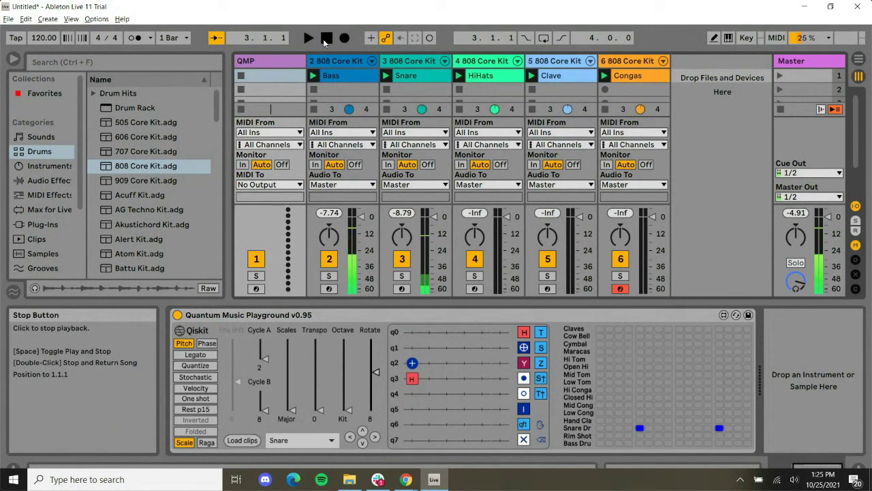
click(326, 39)
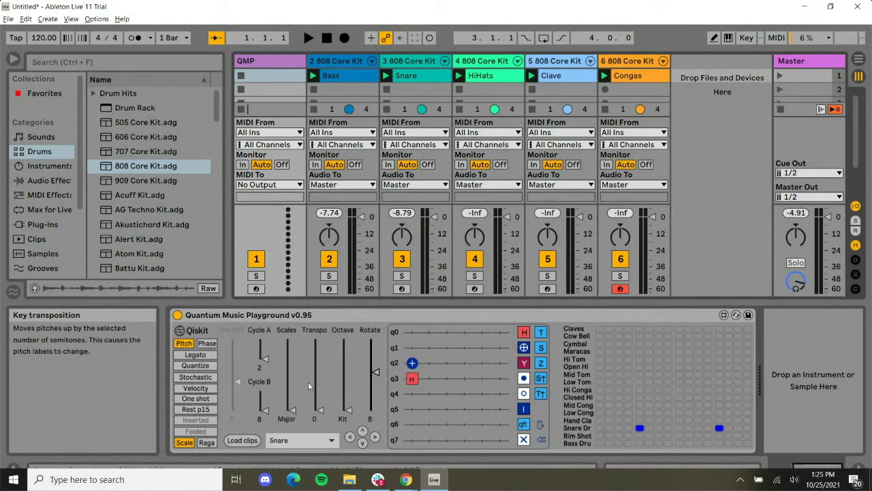
Load the HiHats clip into Quantum Music Playground for editing
click(301, 443)
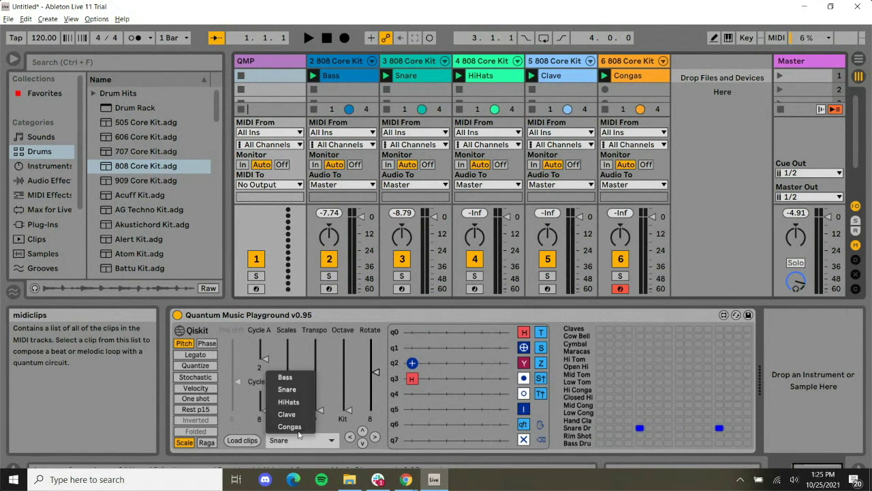
click(291, 404)
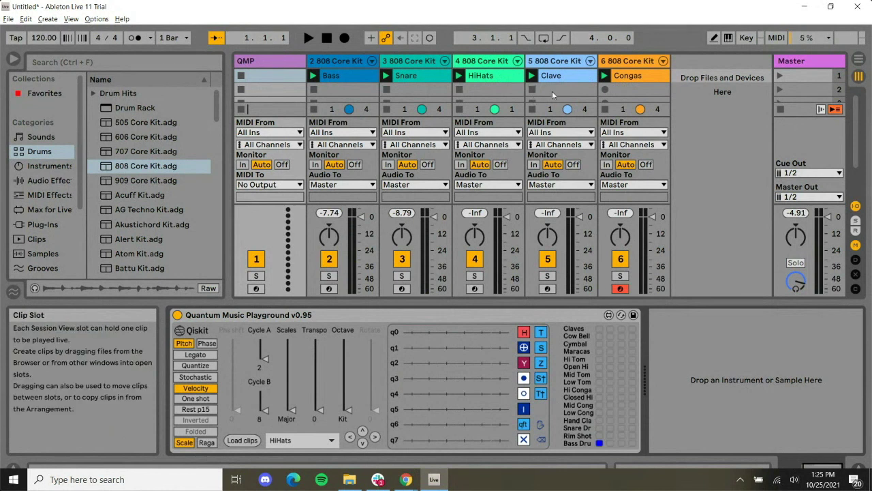
Examine the commands for the empty clip slot below HiHats, dismiss them, and return to the QMP track's device
click(477, 88)
right_click(500, 96)
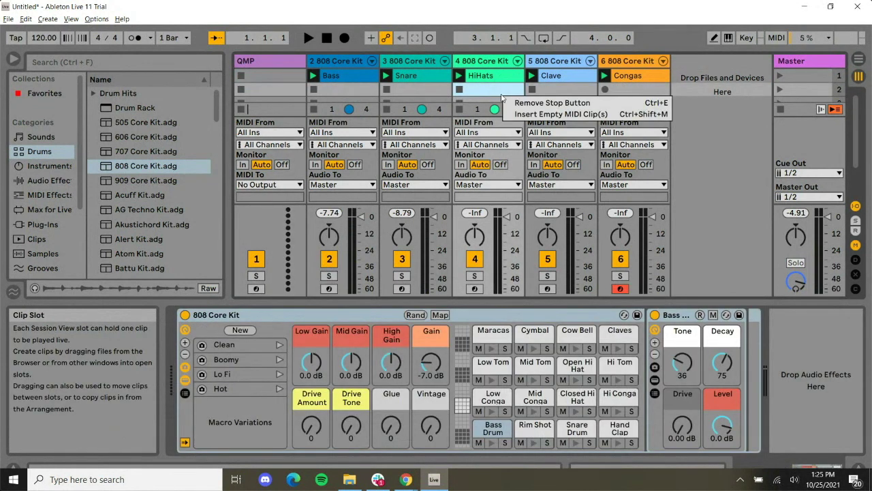
click(703, 143)
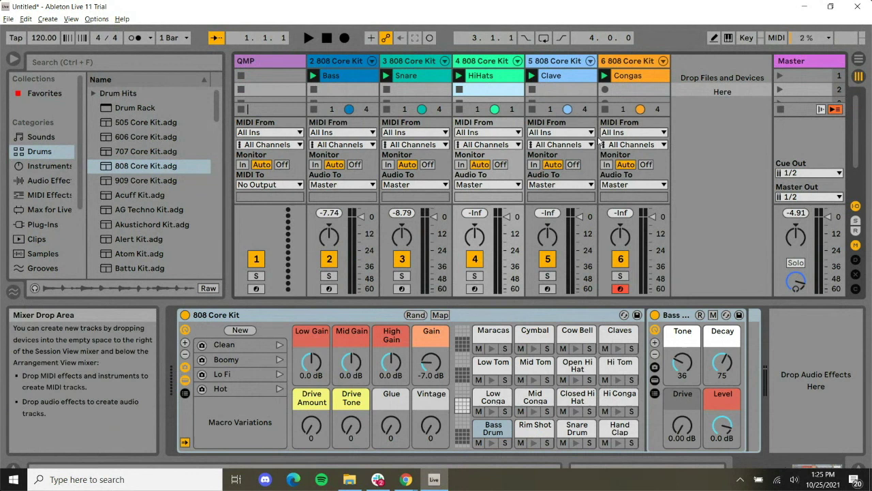
click(282, 64)
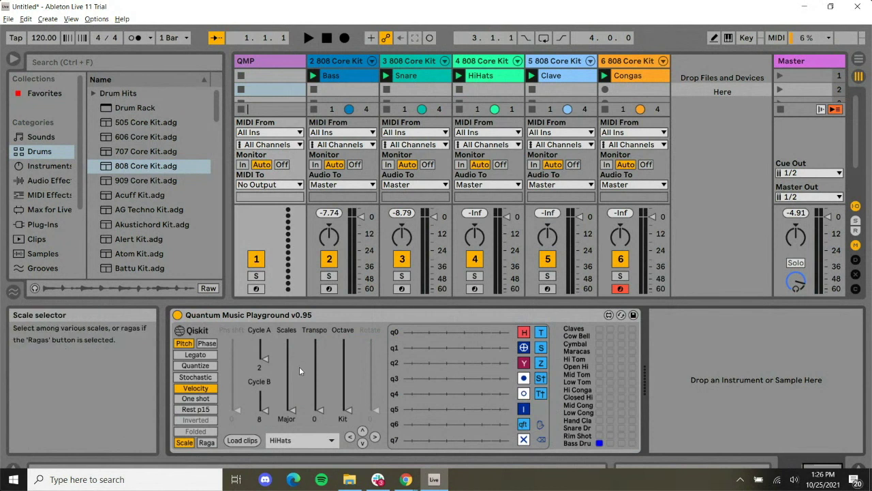
Enable Phase mode for the HiHats clip, set the global phase shift to 6, and return to Pitch mode
click(207, 343)
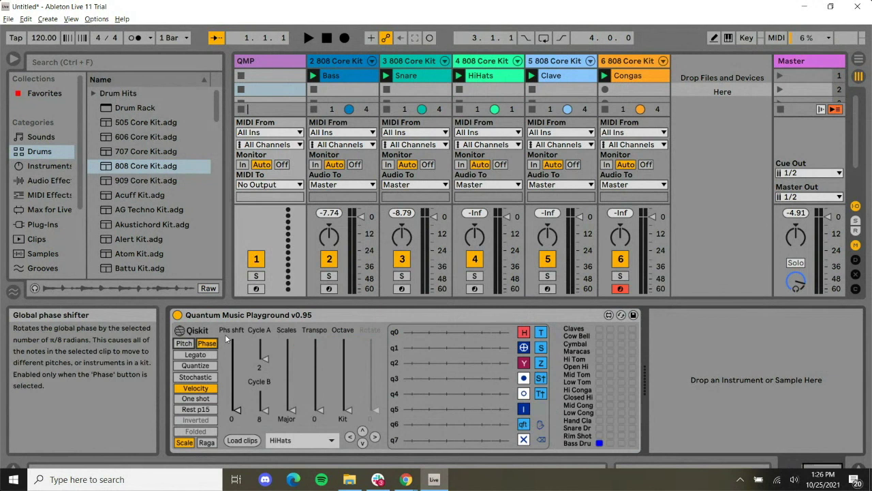
click(238, 409)
drag(238, 410, 235, 376)
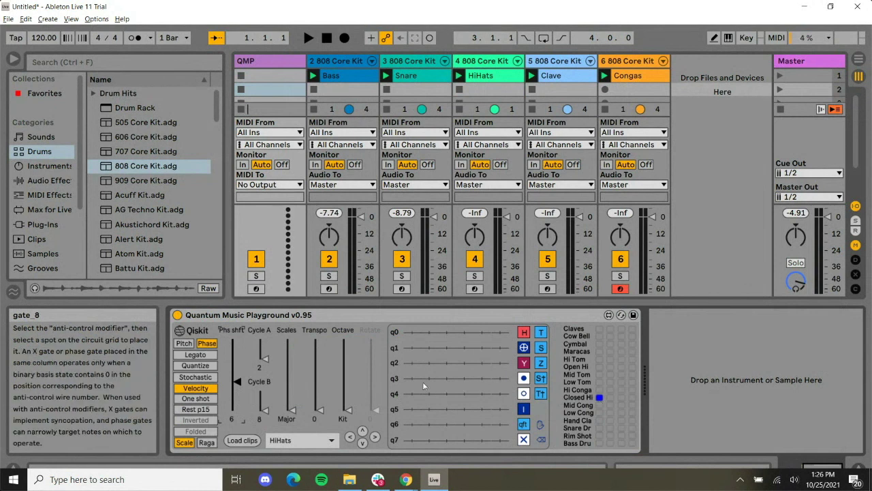
click(184, 343)
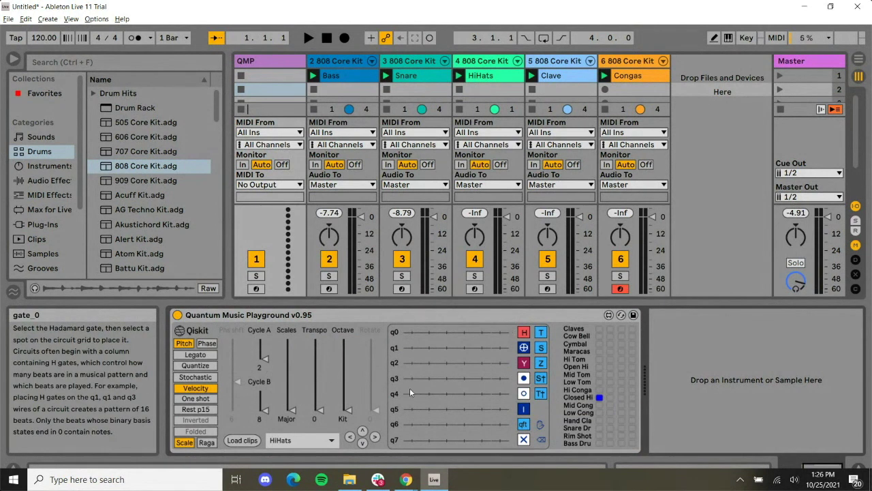
Place Hadamard gates on q0 through q3 in the HiHats circuit, play the pattern, and stop with the song position reset
click(409, 361)
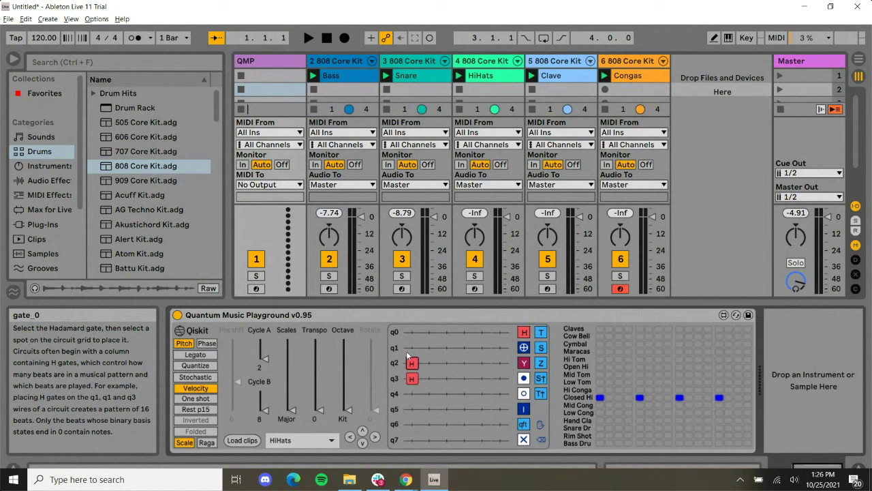
click(410, 332)
click(410, 348)
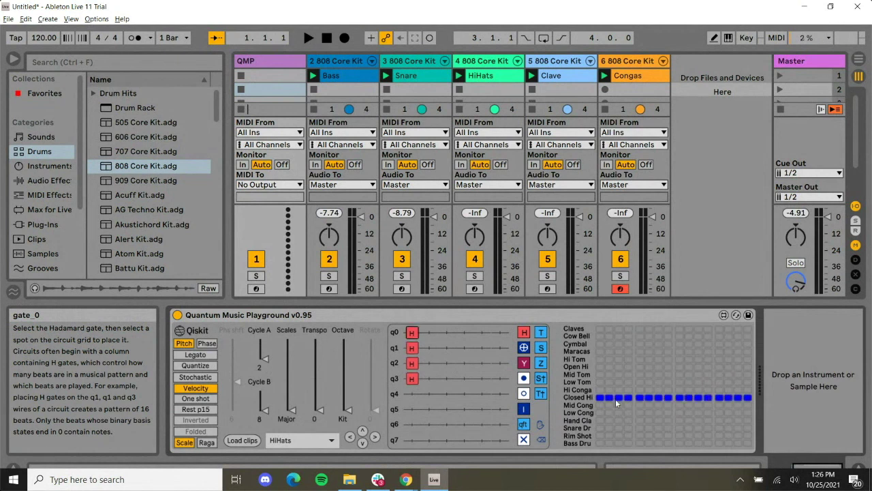
click(308, 38)
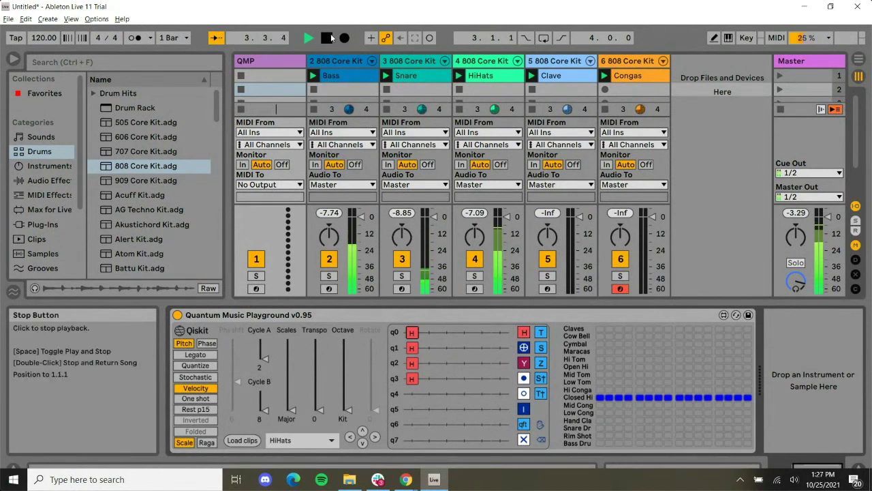
double_click(327, 37)
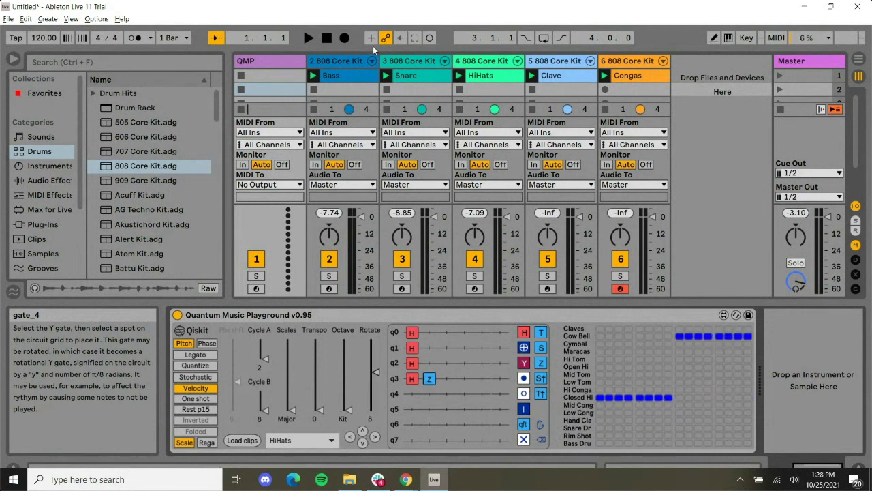
Play and stop the HiHats pattern with the Z gate on q3, and remove that Z gate from the circuit
click(309, 38)
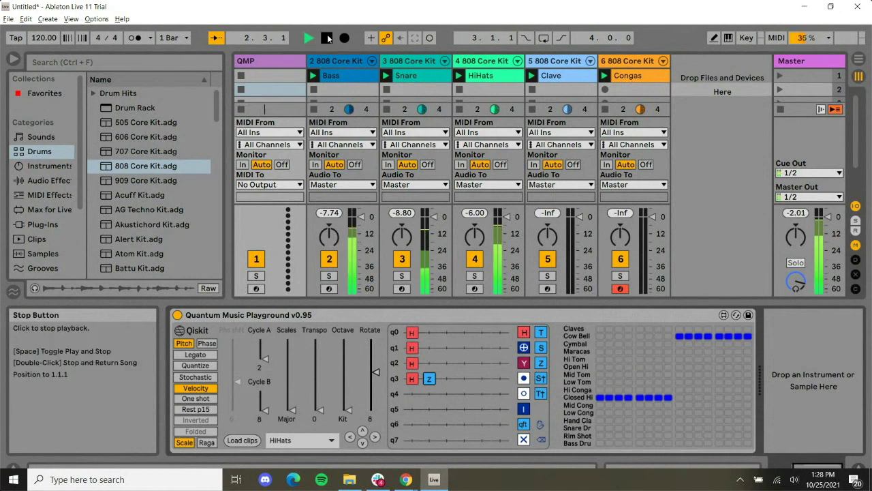
click(329, 39)
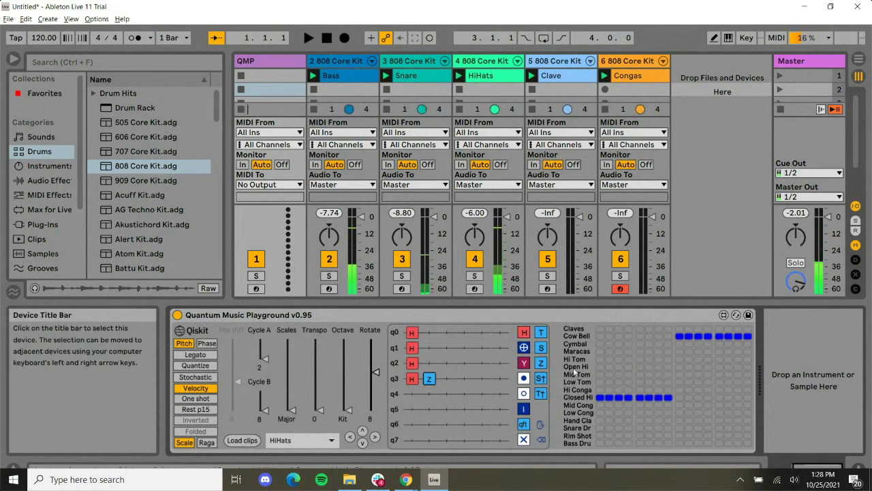
click(434, 381)
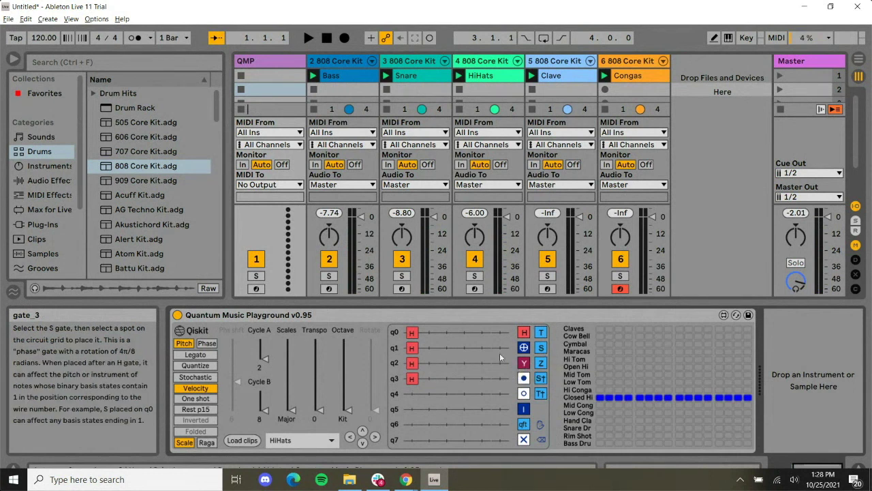
Place an S gate after the Hadamard gate on q1, play the HiHats pattern, and stop with the song position reset
click(427, 348)
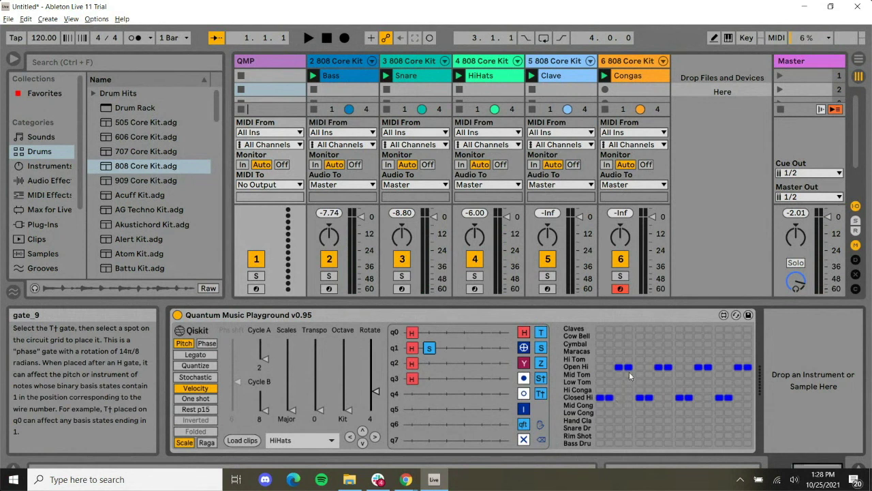
click(308, 37)
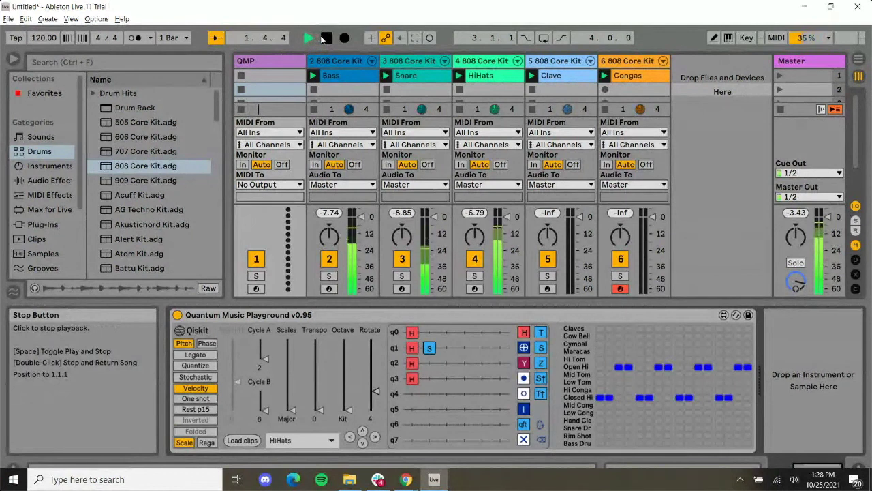
click(325, 38)
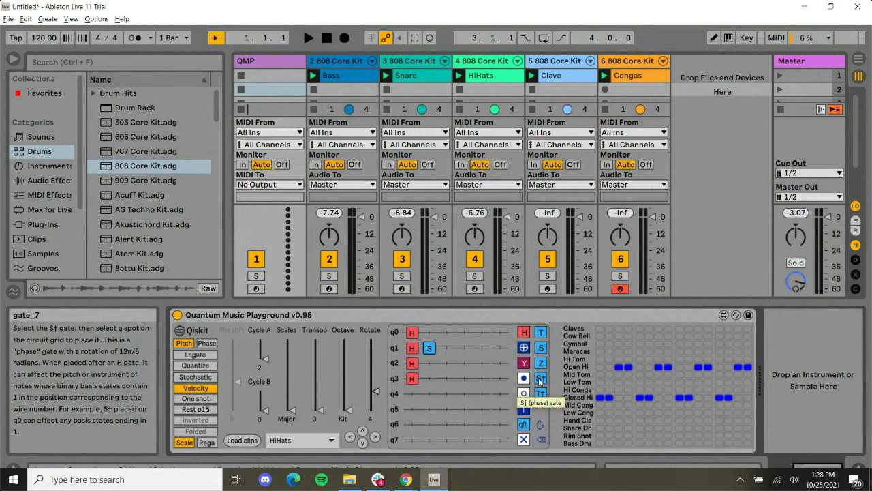
Place an S† gate on q0 in the third column of the HiHats circuit, play the pattern, and stop it
click(447, 332)
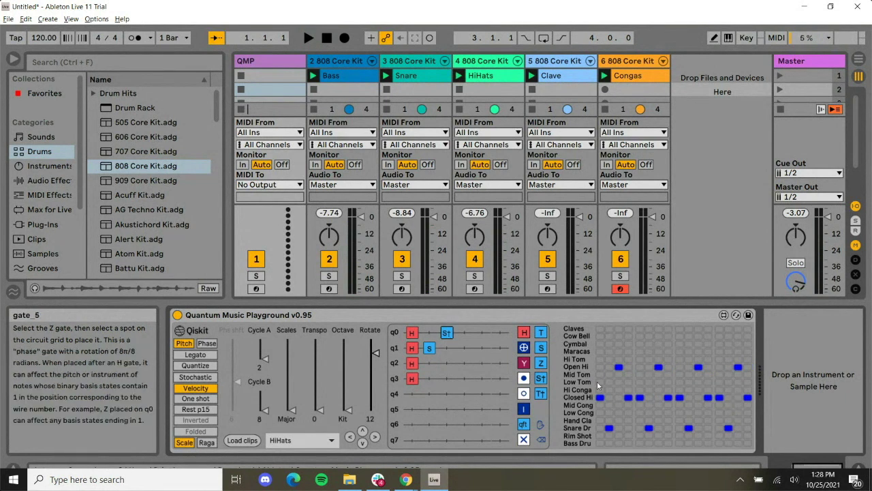
key(space)
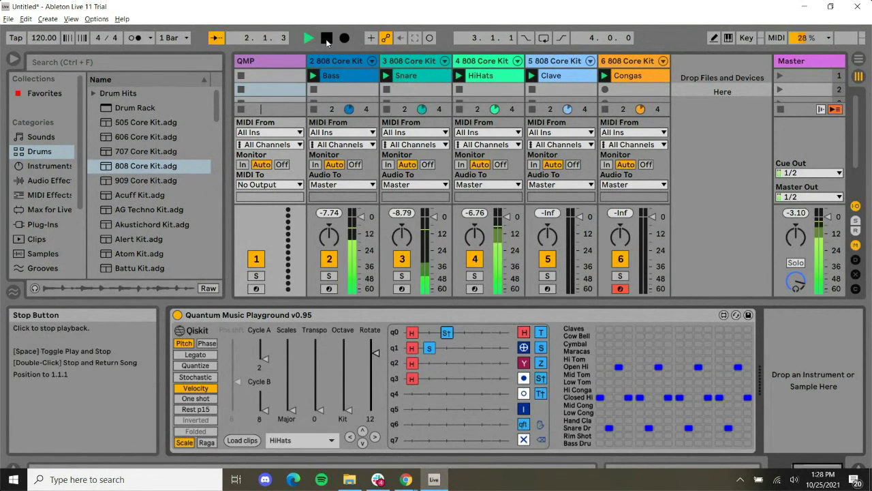
click(327, 39)
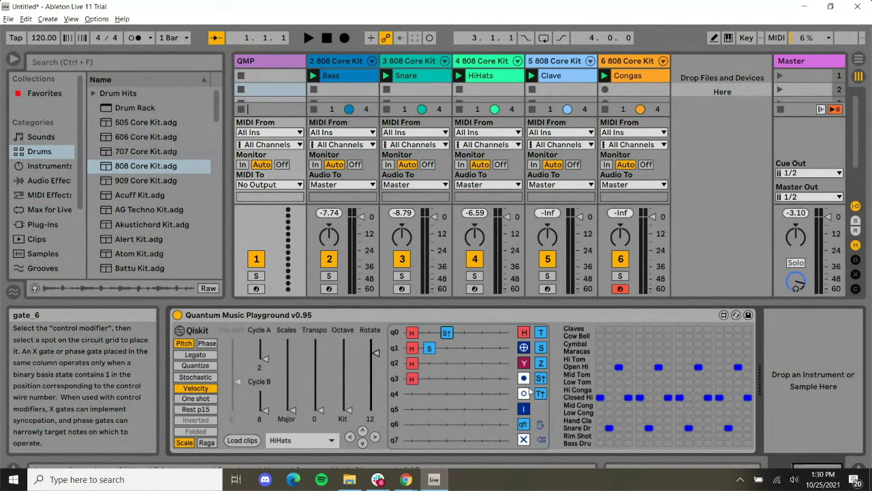
Add a control modifier on q1 in the S† gate's column, then play and stop the HiHats pattern
click(447, 345)
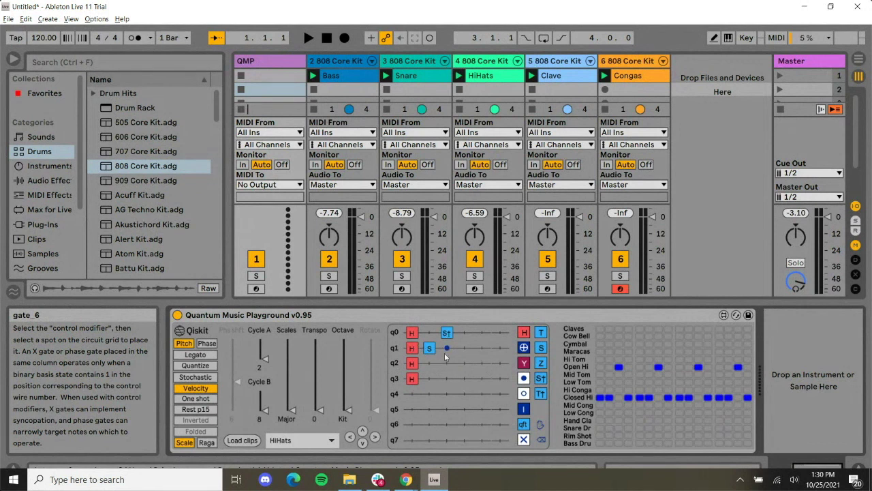
click(308, 38)
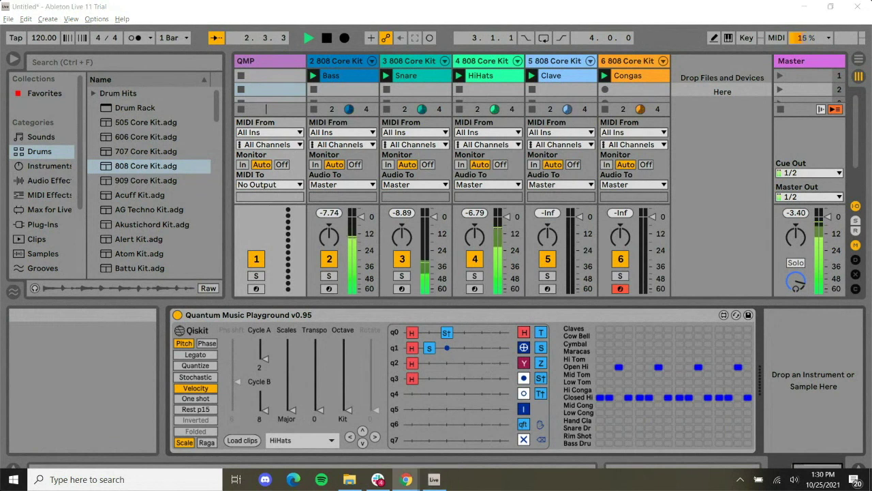
key(space)
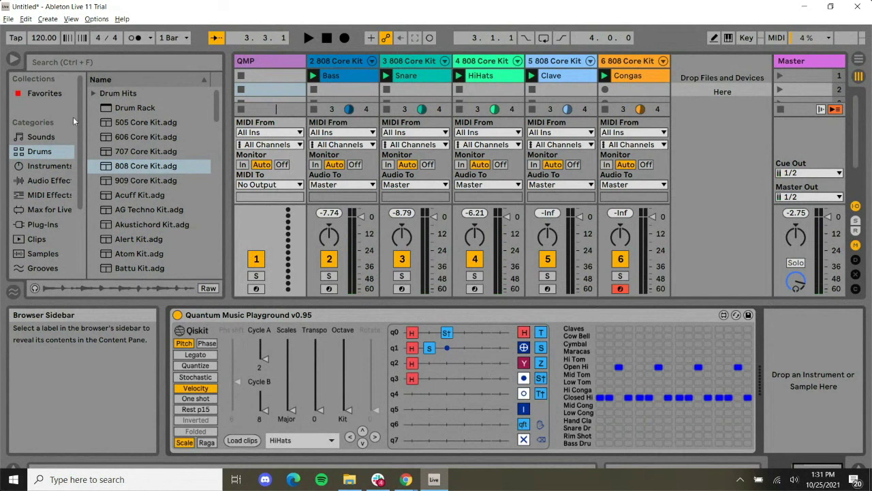
Load the Clave clip and build its circuit from Hadamard gates on q3 and q4 plus a q4-controlled Hadamard on q0 in the second column
click(318, 439)
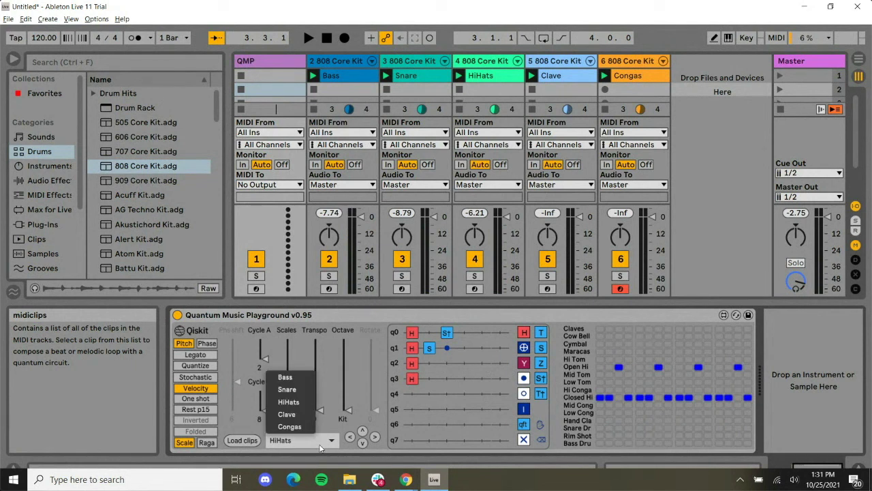
click(296, 416)
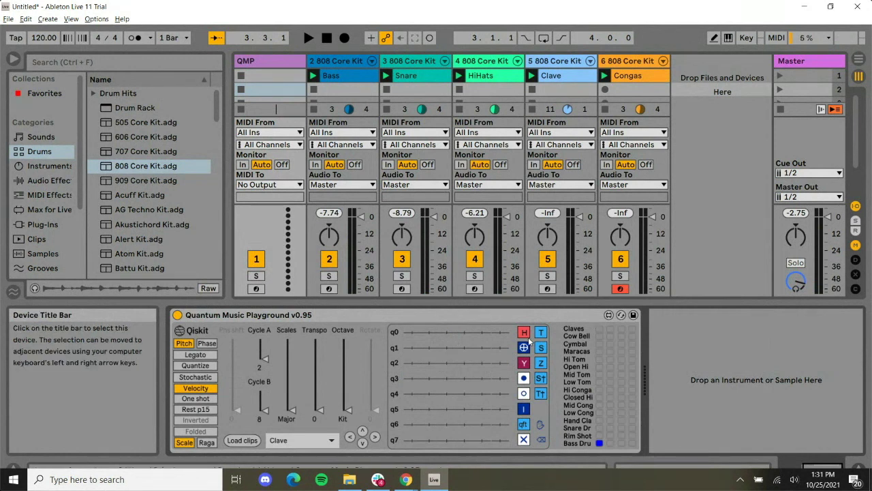
click(412, 409)
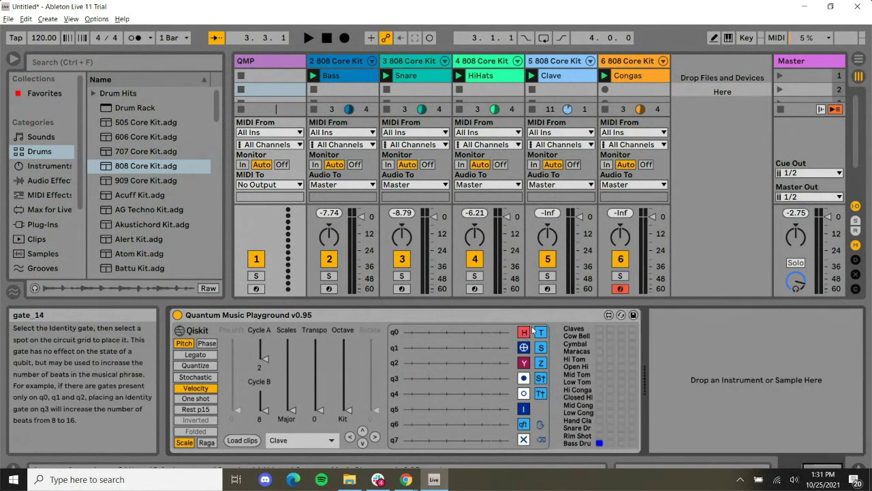
click(412, 409)
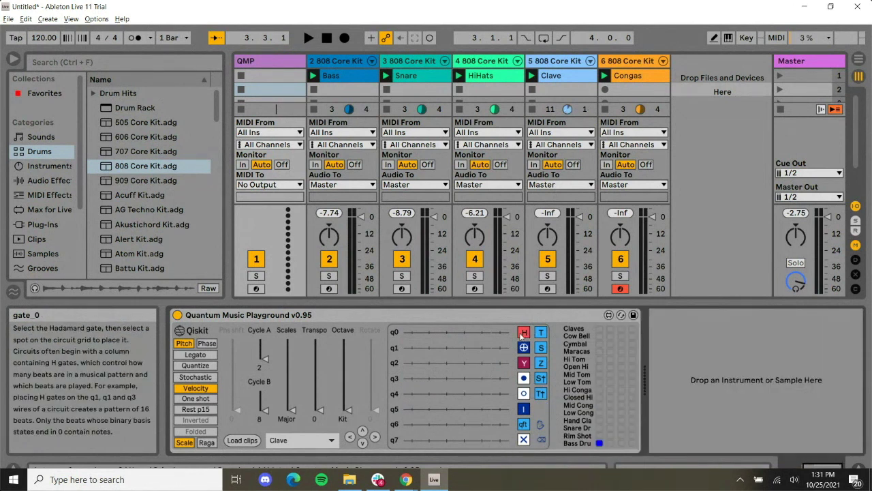
click(410, 380)
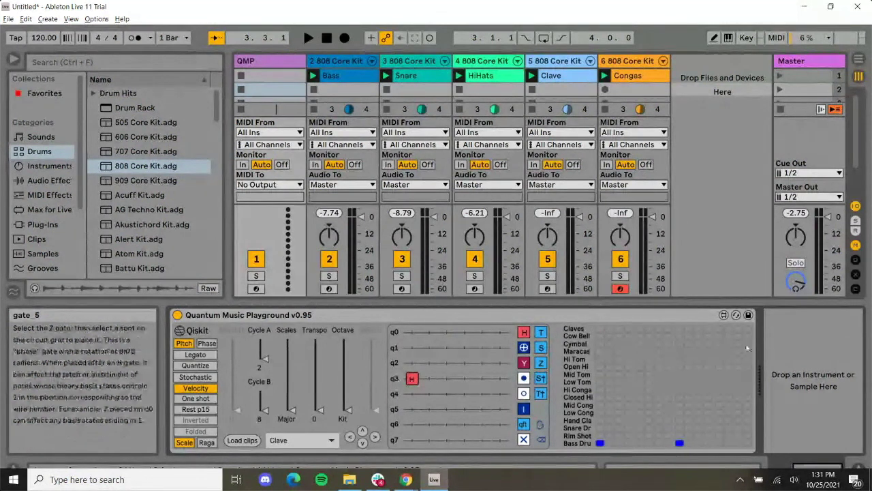
click(410, 394)
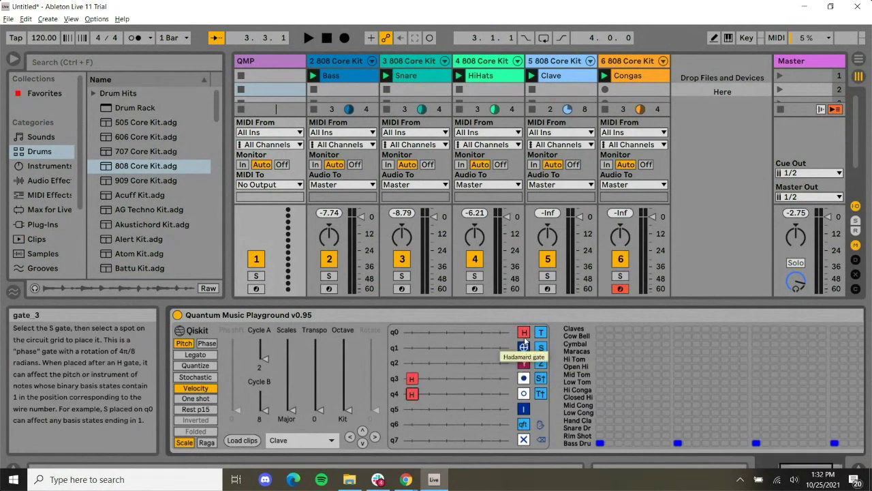
click(428, 332)
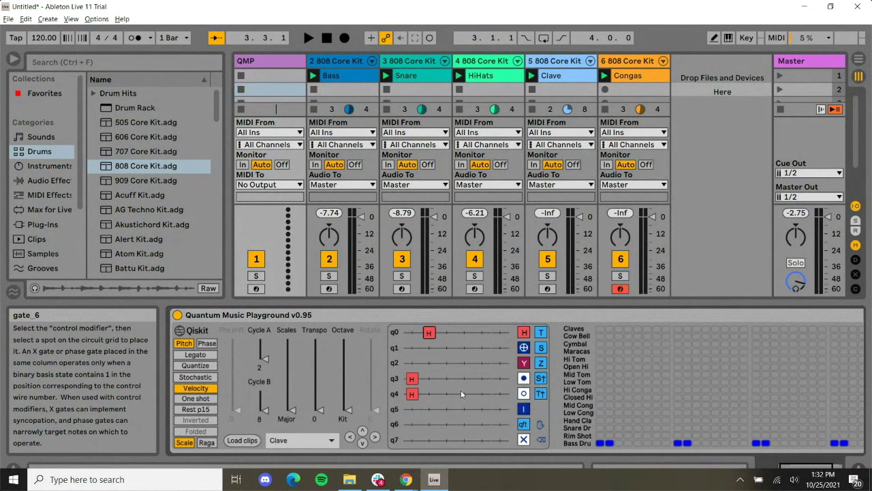
click(429, 394)
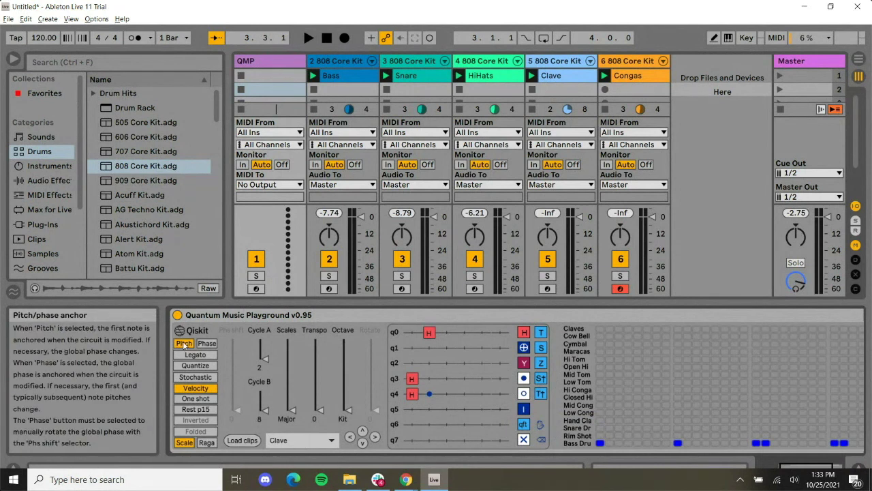
Enable Phase mode for the Clave clip, set the global phase shift to 15, and return to Pitch mode
click(208, 344)
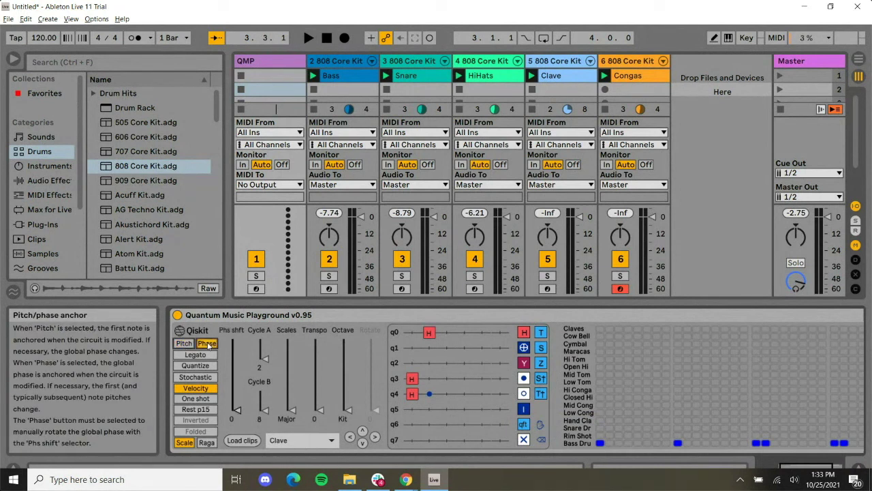
click(235, 409)
drag(236, 382, 220, 324)
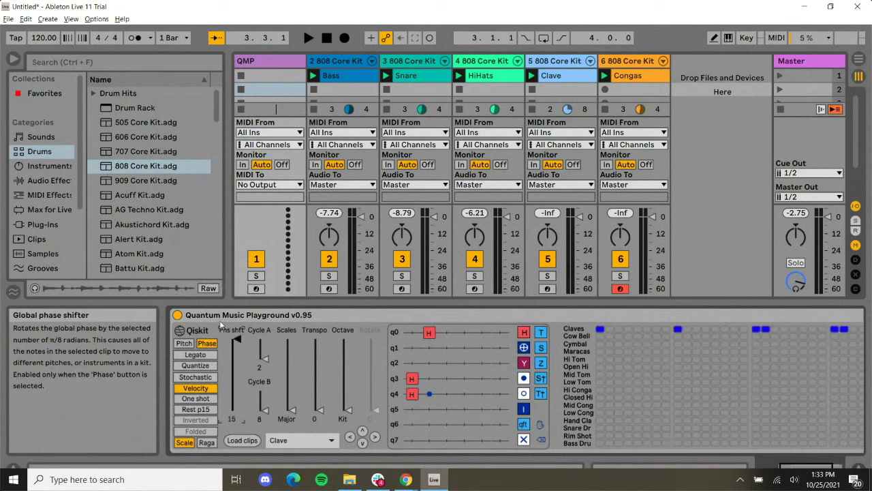
click(183, 343)
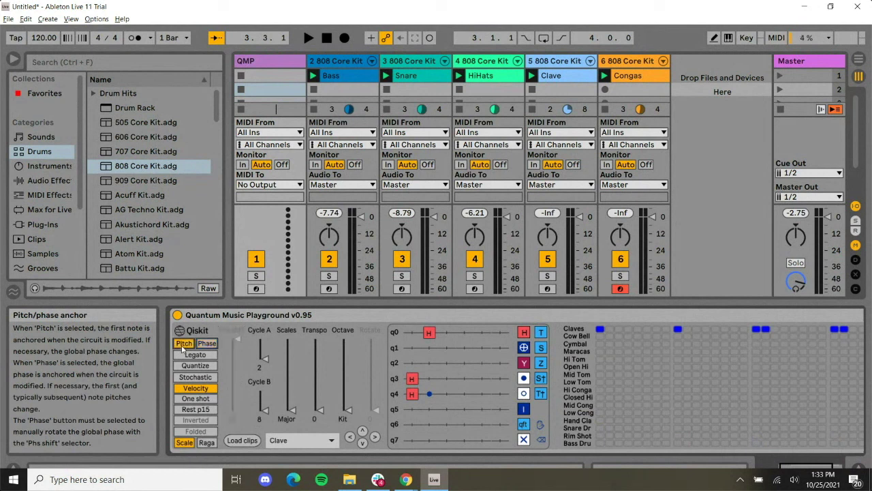
Turn off Velocity for the Clave clip, play the pattern from the start, and stop with the song position reset
click(195, 389)
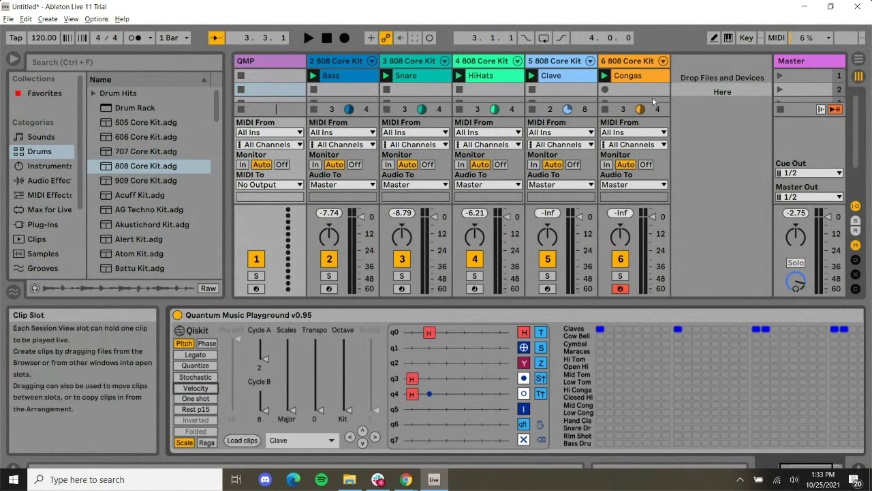
click(326, 37)
click(309, 40)
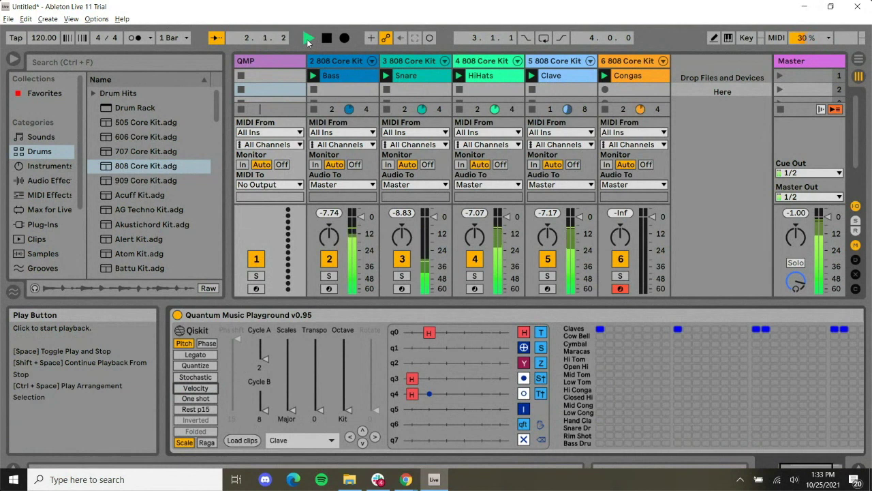
click(326, 37)
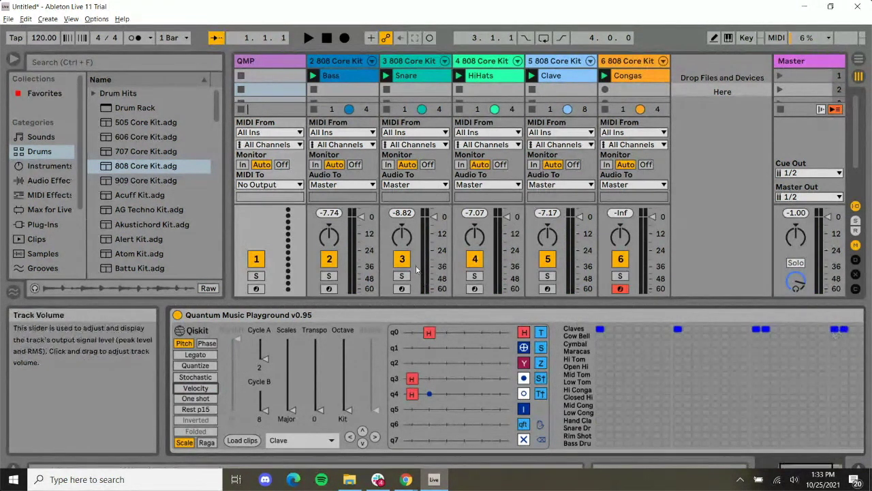
Place an X gate on q2 in the fourth column of the Clave circuit, play the pattern, and stop with the song position reset
click(522, 349)
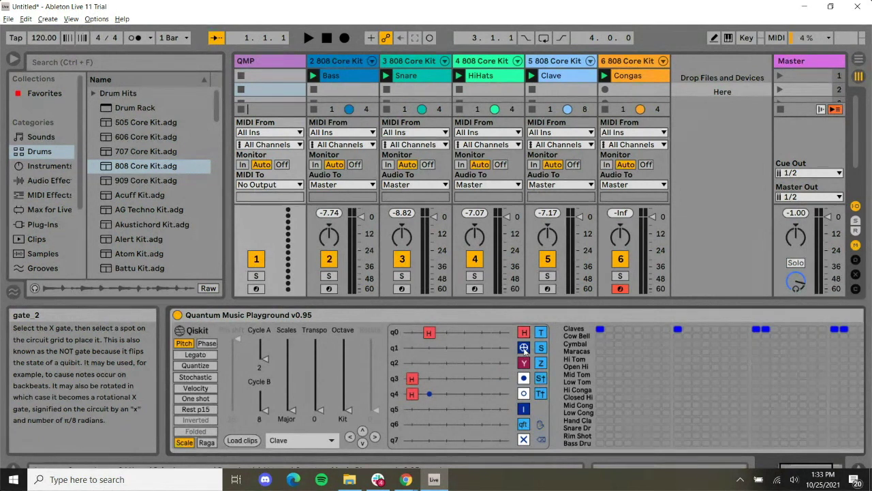
click(463, 362)
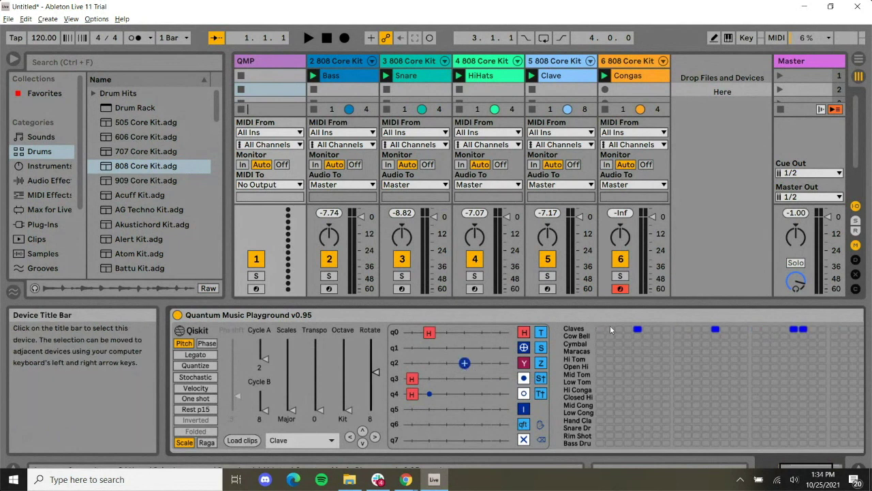
click(308, 39)
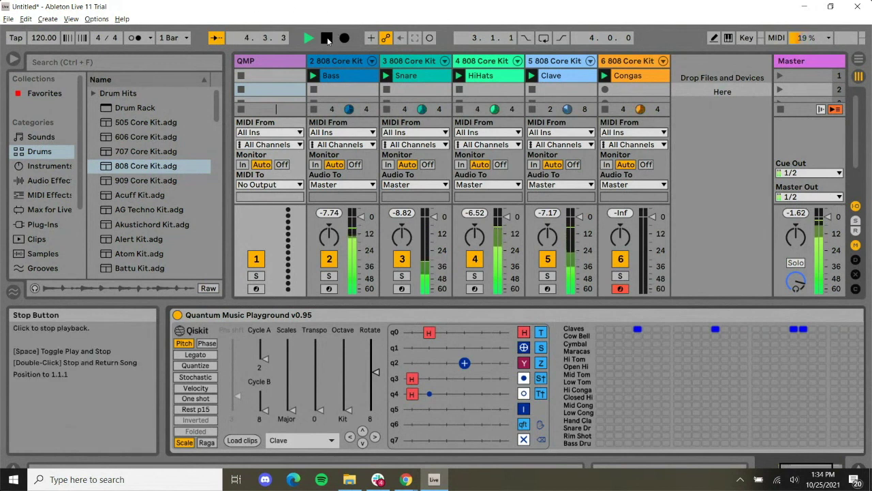
click(328, 40)
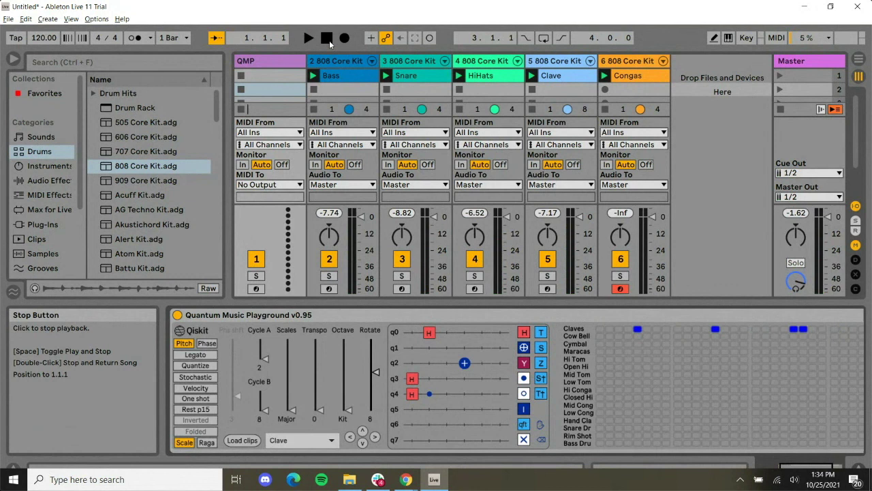
Load the Congas clip and place Hadamard gates on q2, q3 and q4 in the first column
click(304, 446)
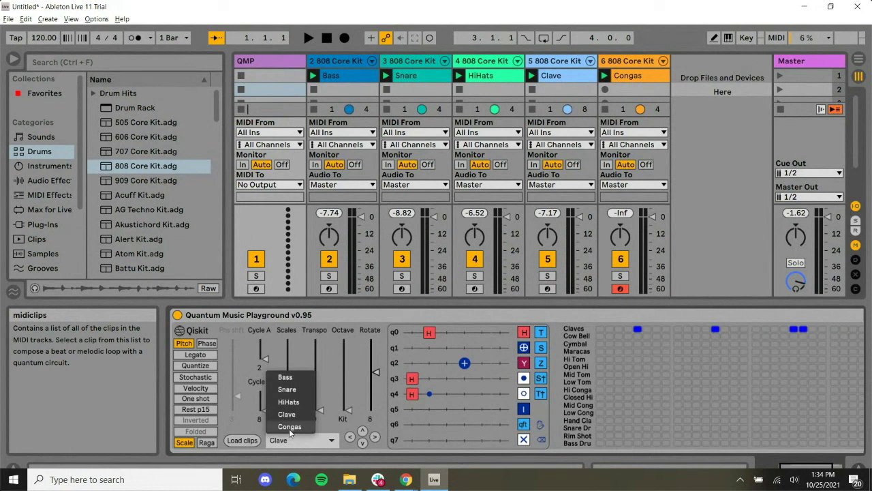
key(Escape)
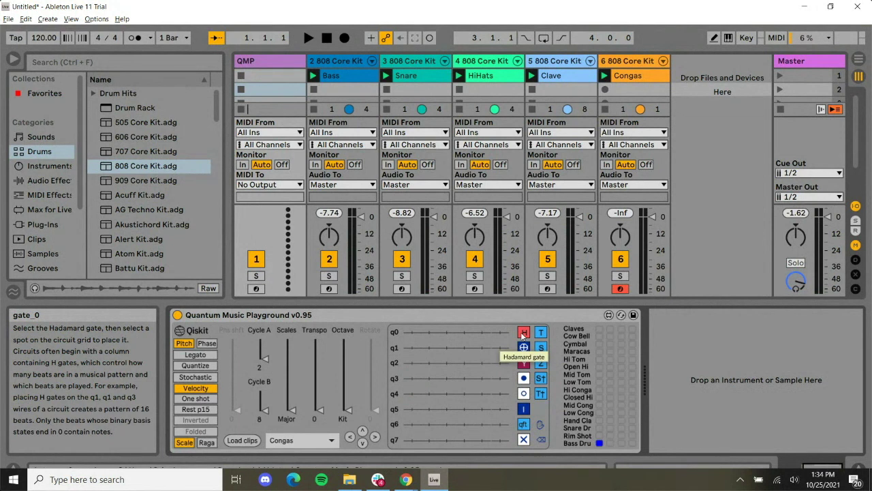
click(410, 379)
click(411, 394)
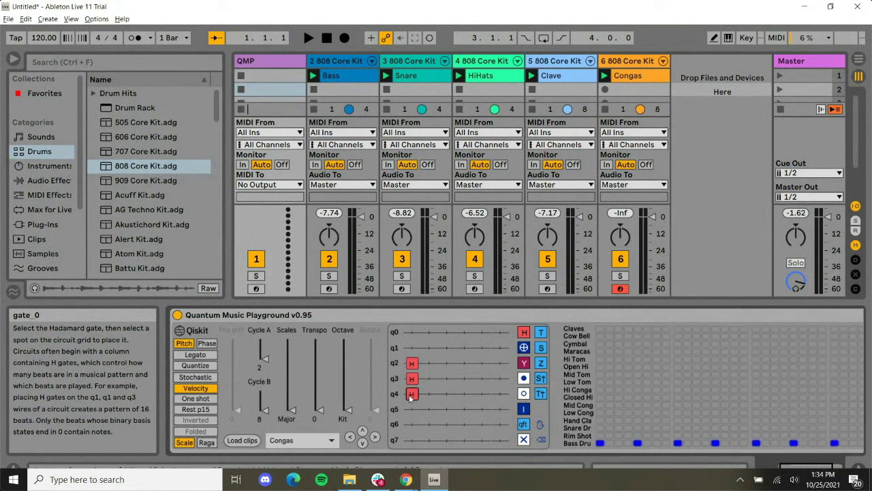
Place X gates on q0 in the second column and on q1 in the third column of the Congas circuit
click(523, 348)
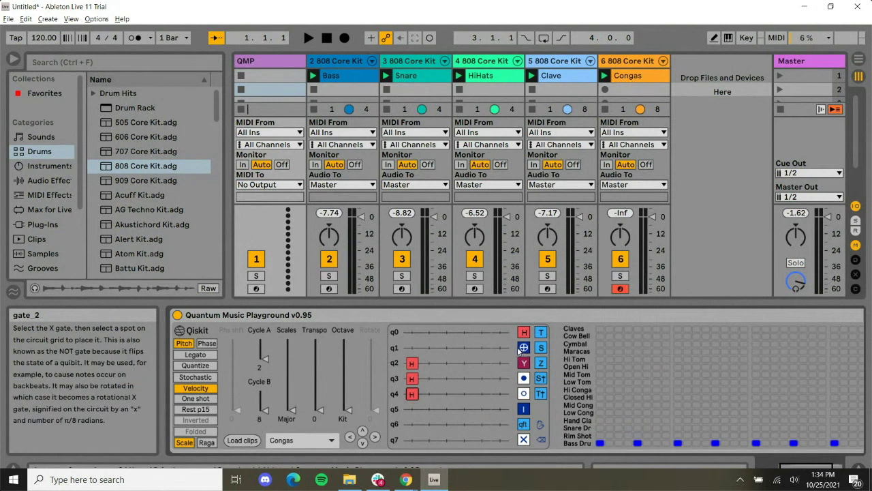
click(429, 332)
click(446, 347)
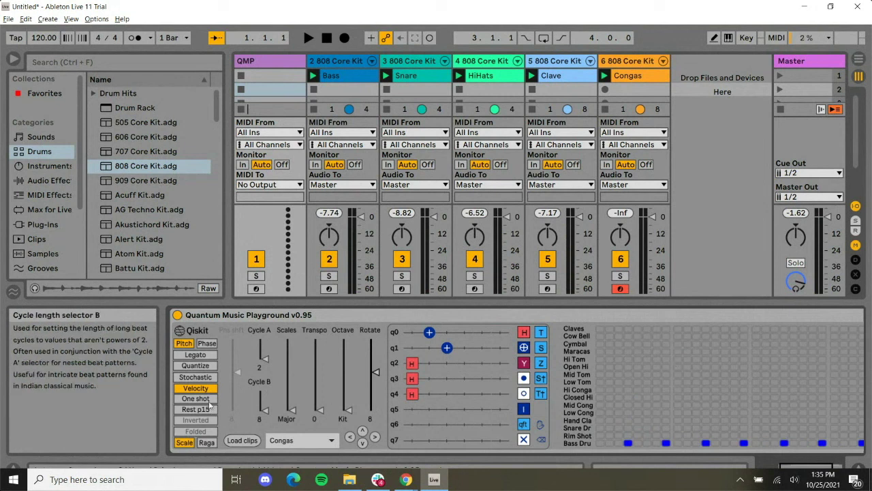
Turn off Velocity for the Congas clip and set its global phase shift to 13 in Phase mode
click(207, 343)
click(202, 390)
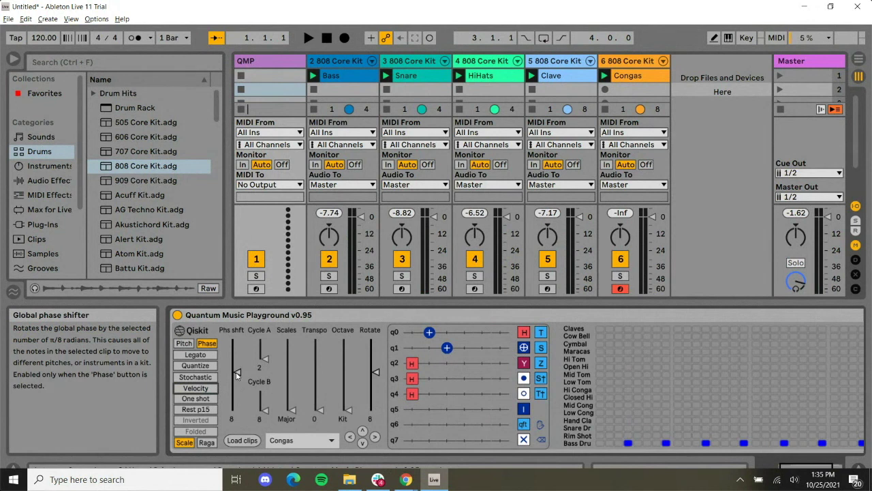
mouse_move(237, 353)
mouse_down()
mouse_move(237, 337)
mouse_move(236, 349)
mouse_up()
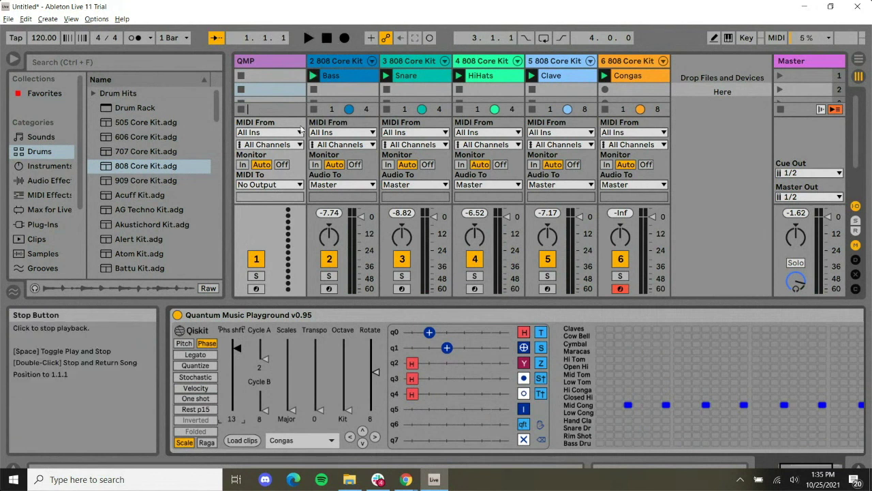
Return the Congas clip to Pitch mode, play the pattern, and stop with the song position reset
click(184, 342)
click(308, 38)
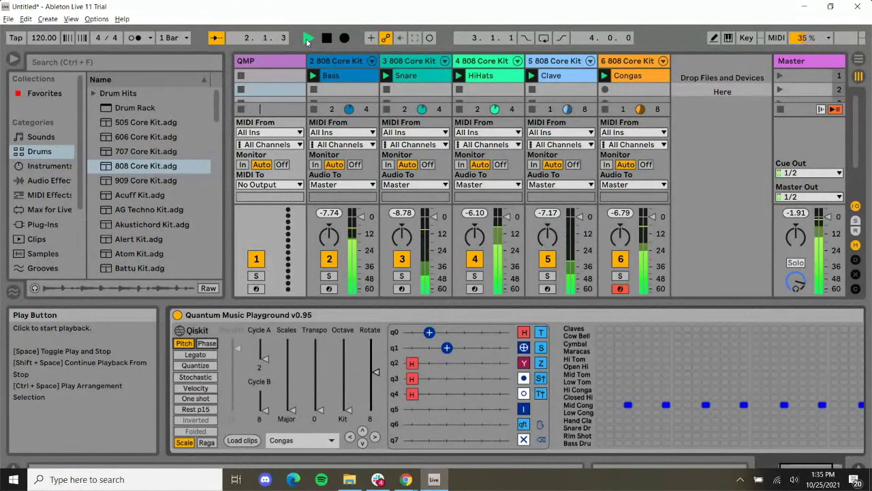
double_click(328, 37)
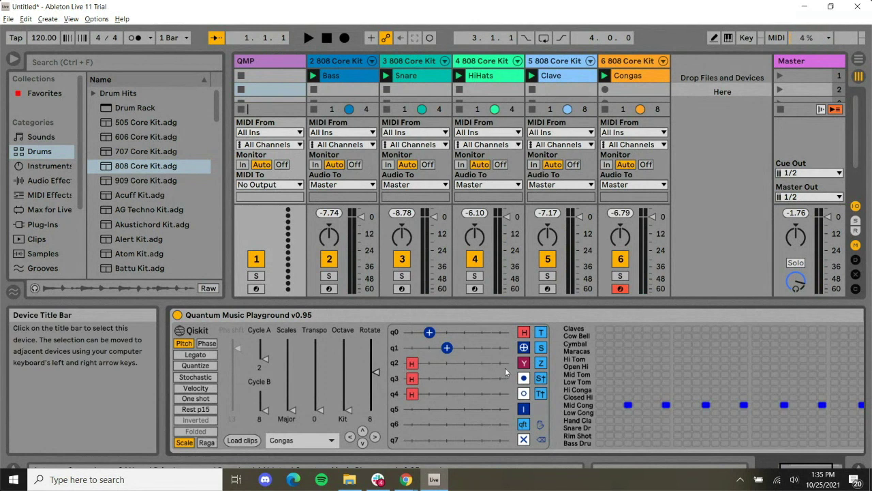
Add control modifiers on q2 in the columns of both Congas X gates and play the pattern
click(428, 362)
click(446, 363)
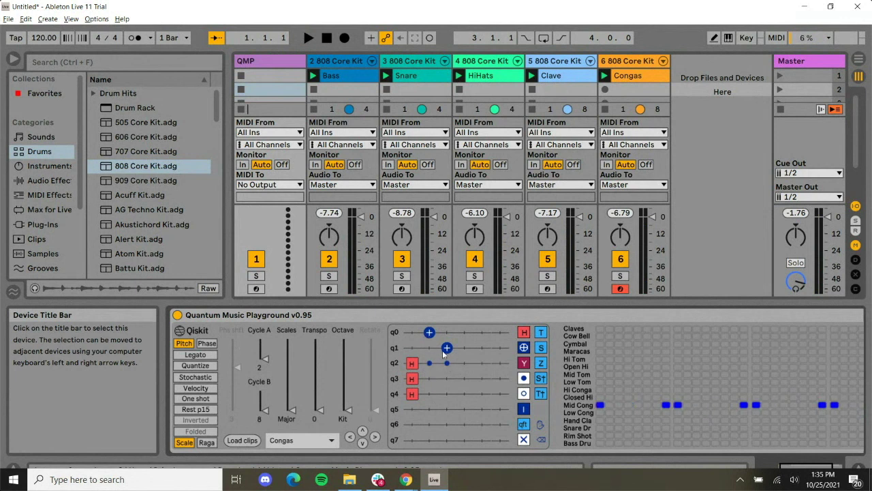
click(308, 38)
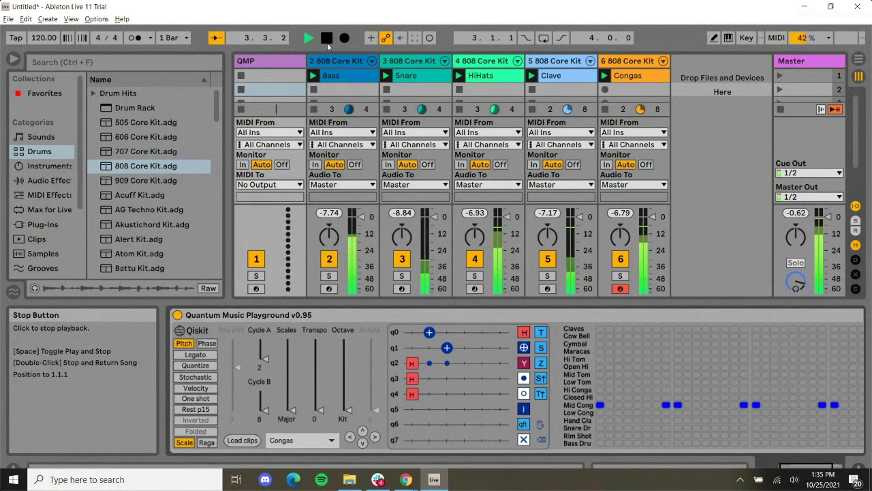
Play the patterns with the Snare and HiHats tracks deactivated, stop with the song position reset, and reactivate both tracks
click(327, 38)
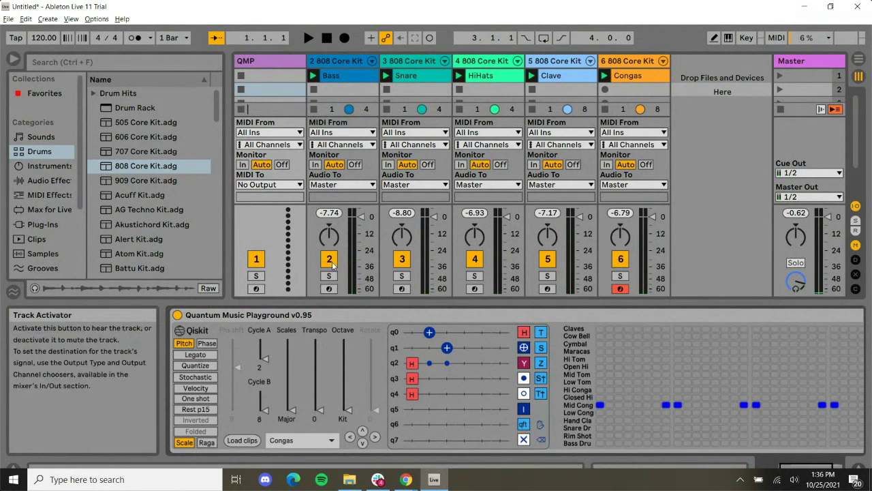
click(402, 259)
click(475, 259)
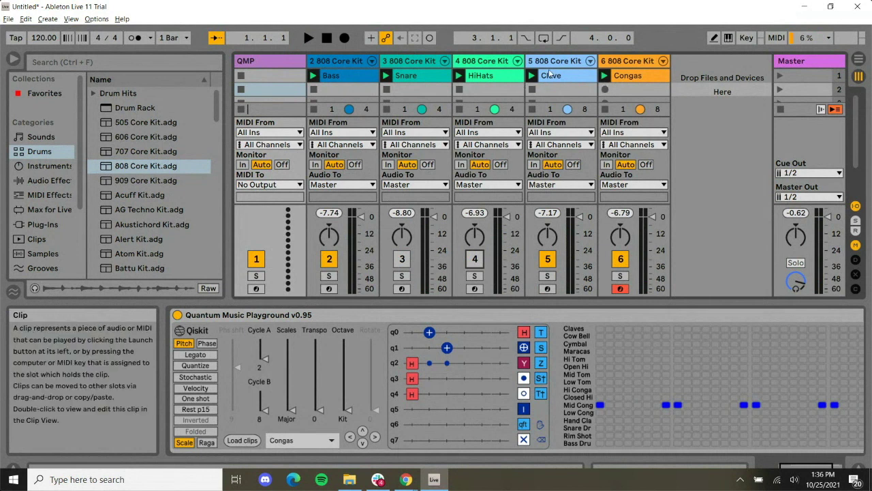
click(308, 38)
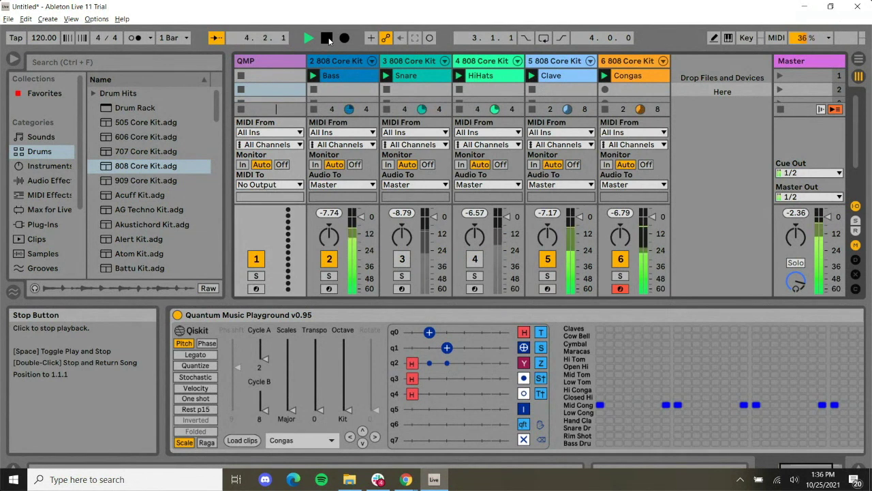
double_click(326, 37)
click(402, 259)
click(477, 261)
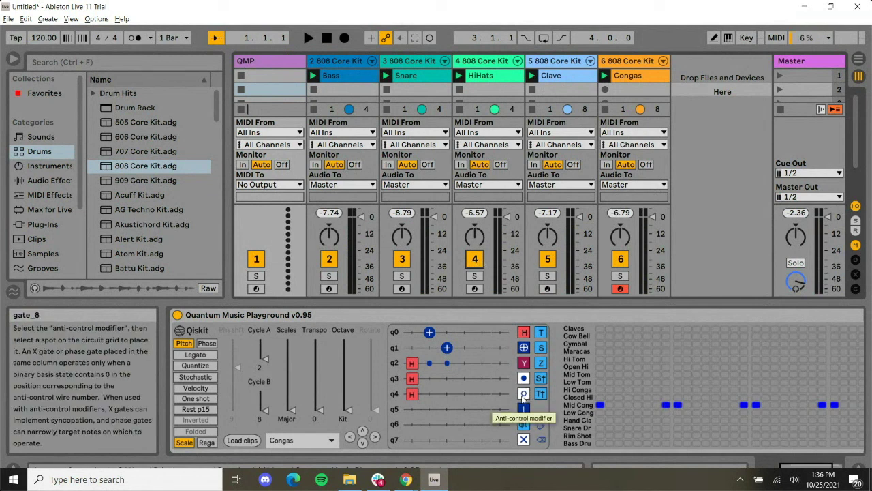
Add anti-control modifiers on q3 and q4 in the second column and a control modifier on q4 in the third column of the Congas circuit
click(428, 392)
click(428, 394)
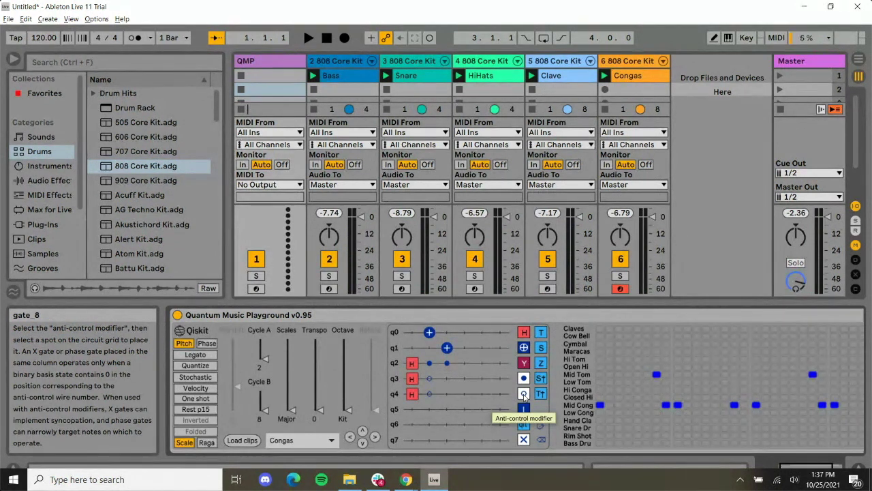
click(446, 393)
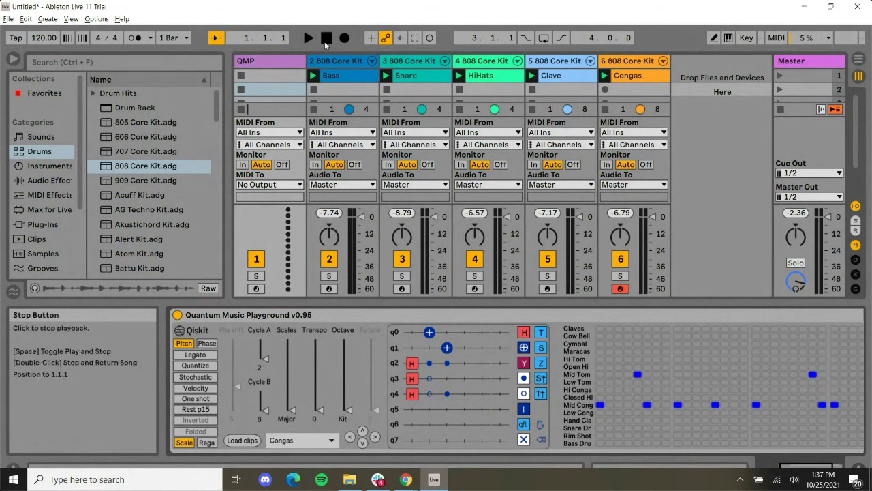
Solo the Congas track and play its syncopated pattern twice, stopping with the song position reset
click(620, 276)
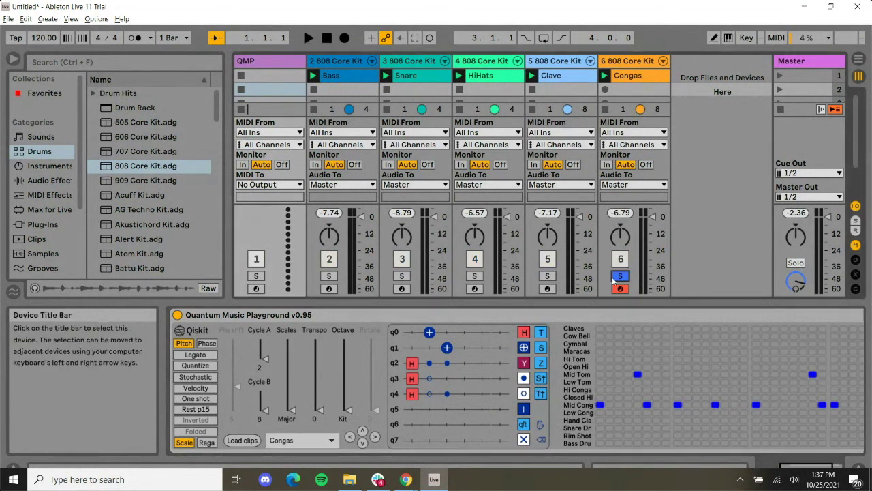
click(309, 40)
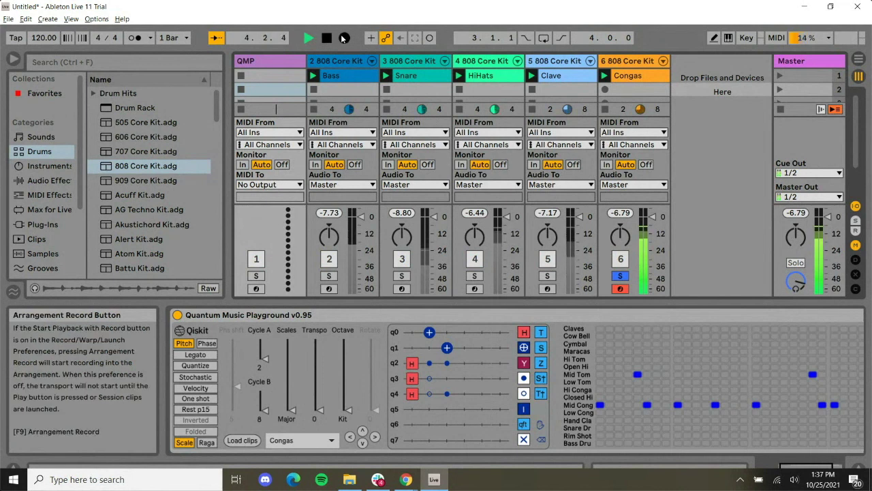
double_click(326, 41)
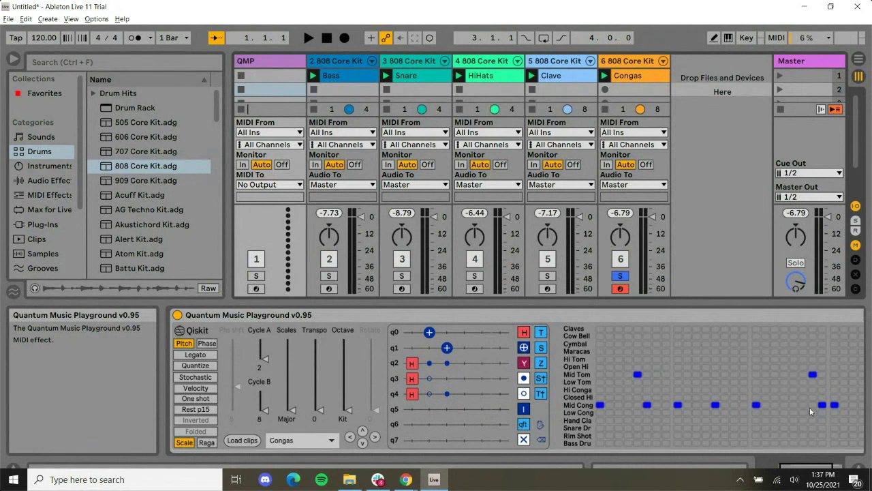
click(308, 39)
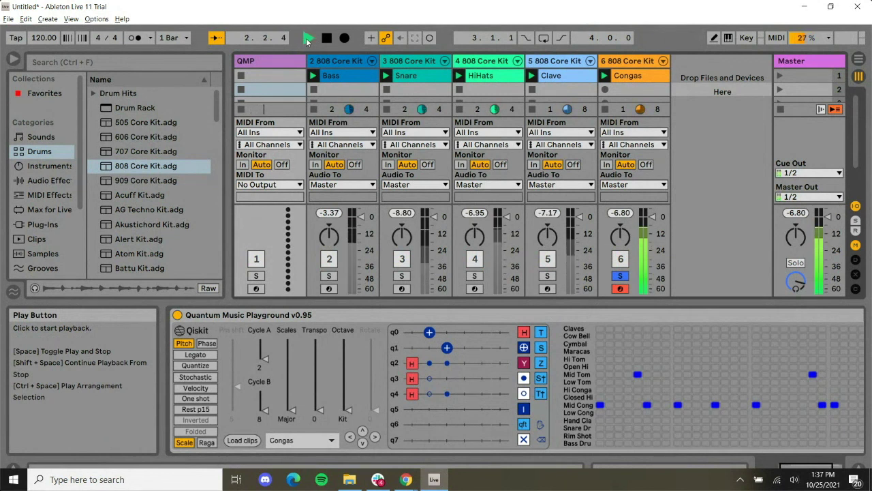
click(327, 39)
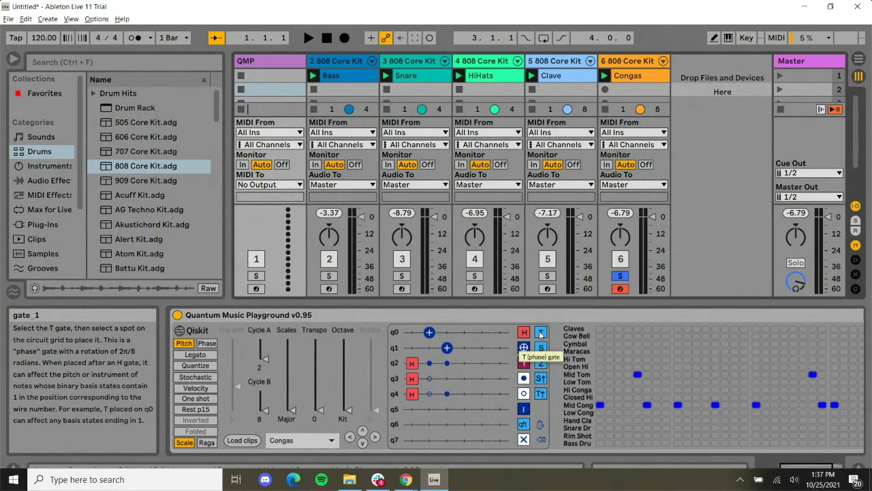
Place a T gate on q3 in the fourth column of the Congas circuit and play it soloed and with all tracks
click(465, 378)
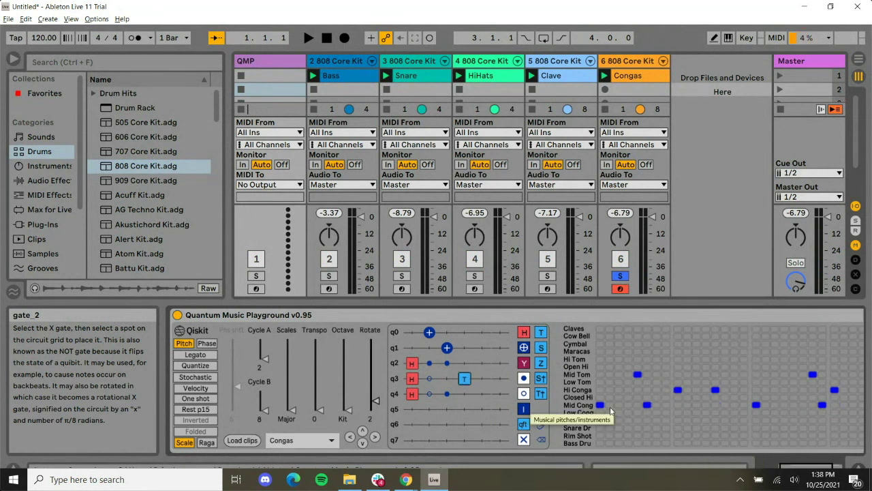
click(307, 40)
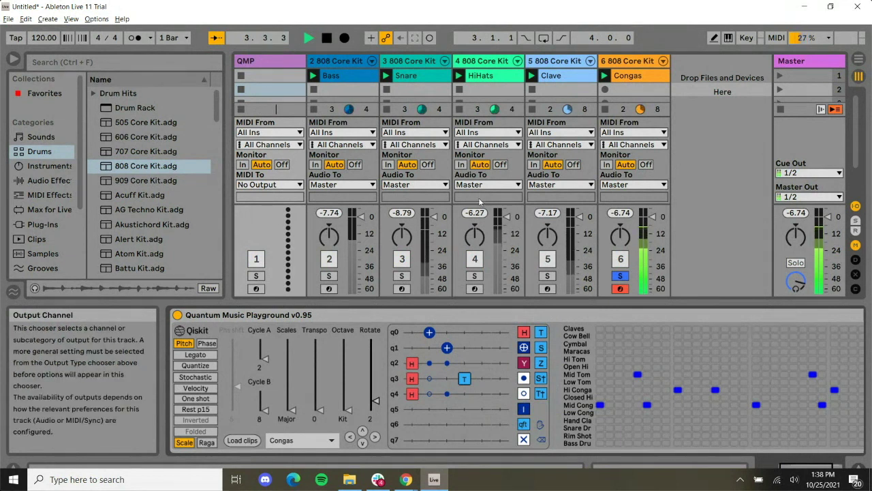
click(621, 276)
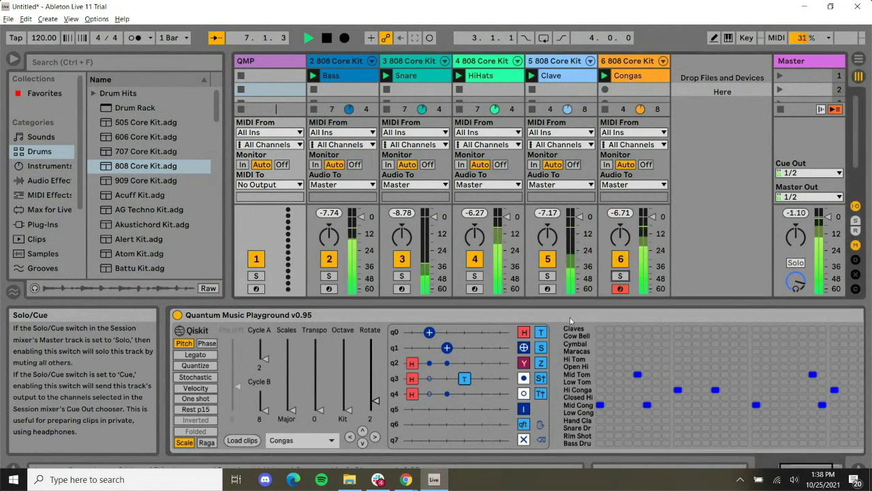
click(326, 42)
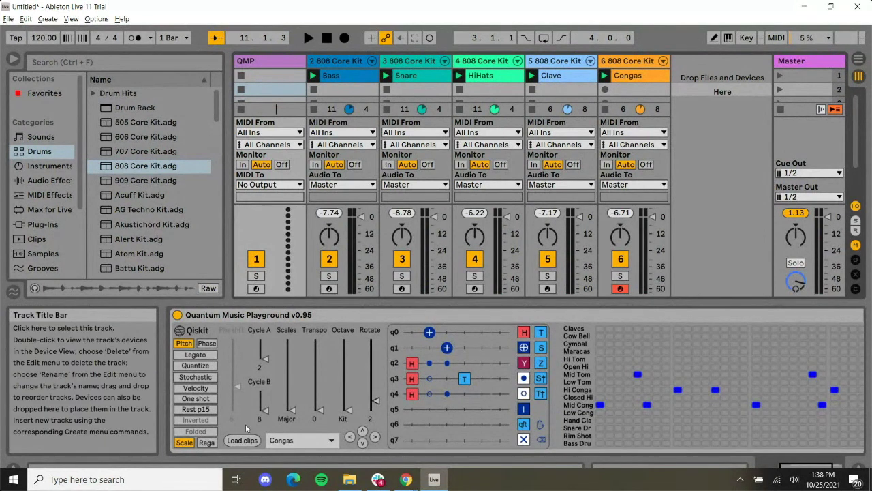
Display the Bass clip's circuit and add a new 808 Core Kit track after the Congas track
click(300, 439)
click(291, 378)
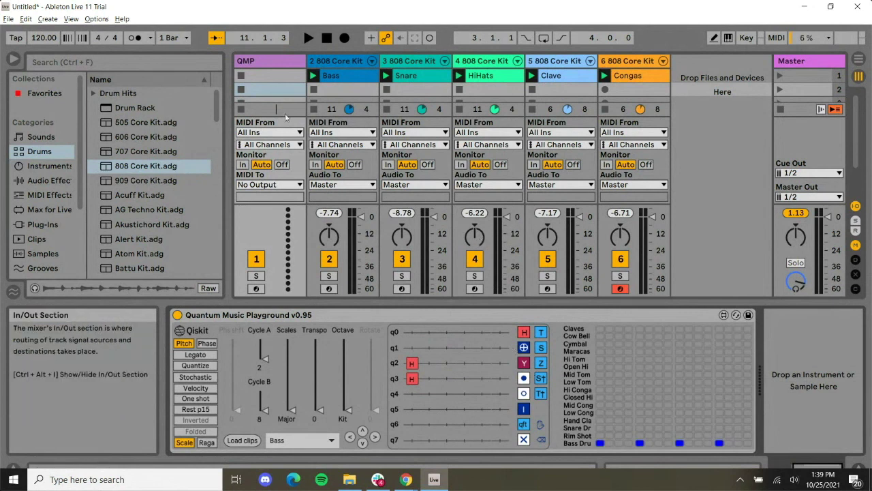
click(140, 167)
drag(229, 150, 670, 143)
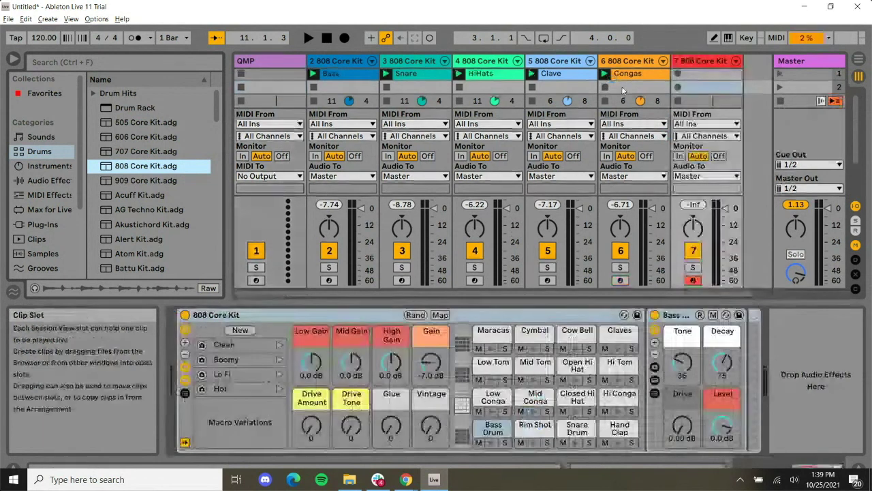
Insert an empty MIDI clip in the first slot of the new 808 Core Kit track and name it Offbeat Bass
right_click(711, 78)
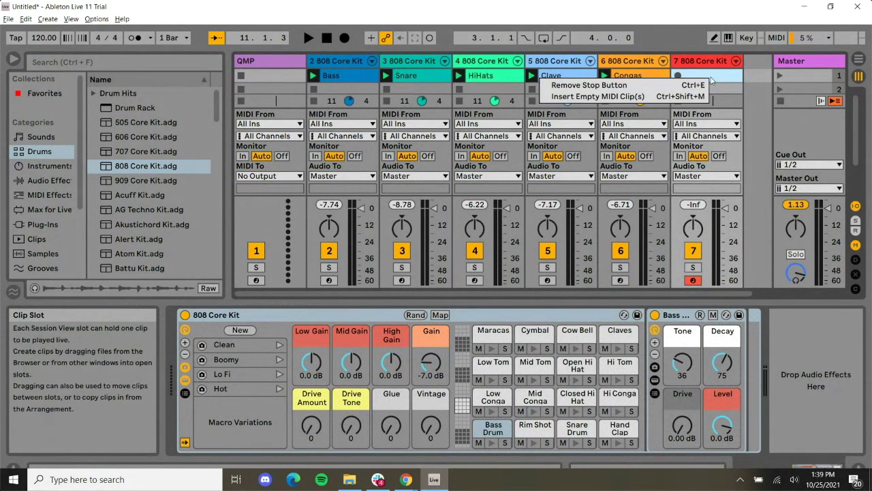
click(636, 97)
right_click(694, 77)
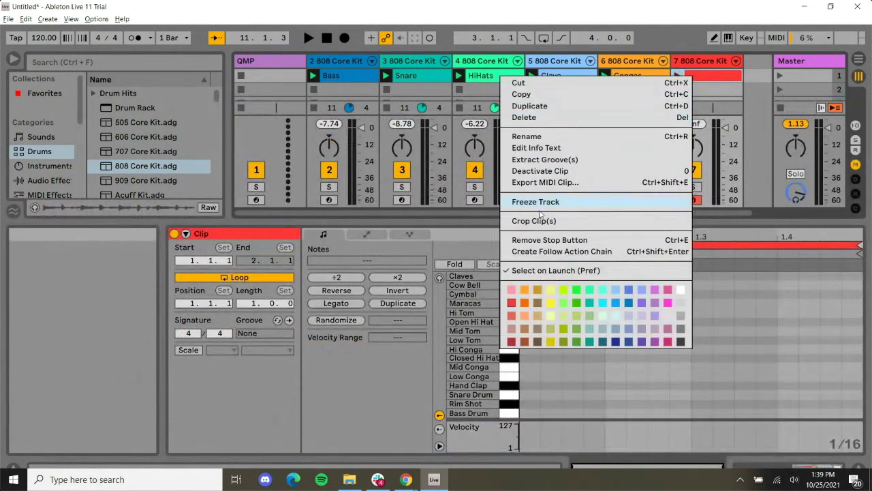
click(537, 139)
text(O)
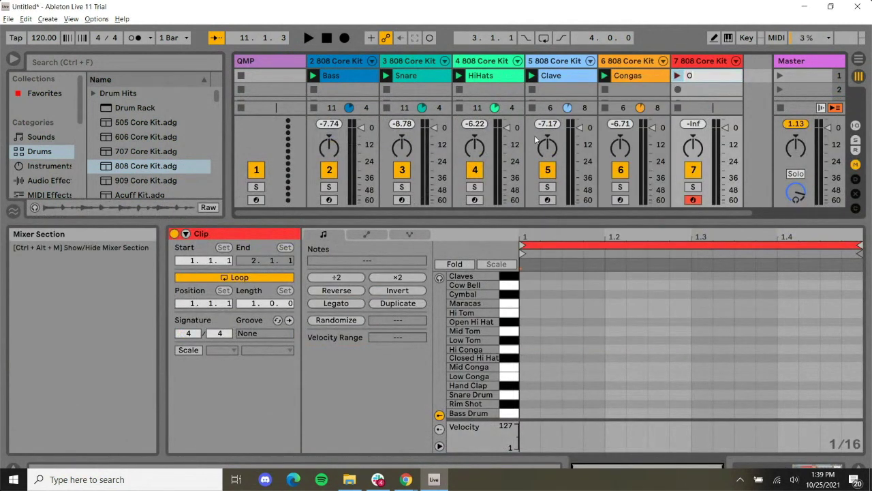
text(ffbeat Bass)
key(Return)
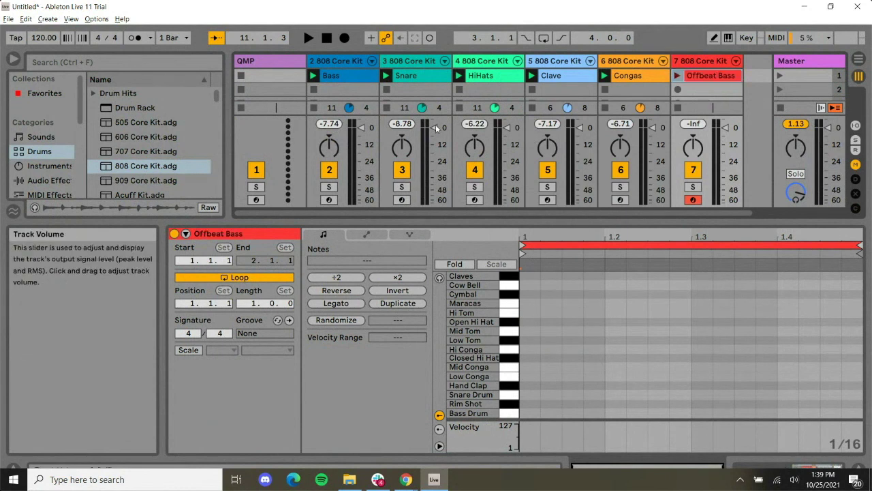
Launch the Offbeat Bass clip with the other patterns and stop playback with the song position reset
click(627, 75)
click(678, 75)
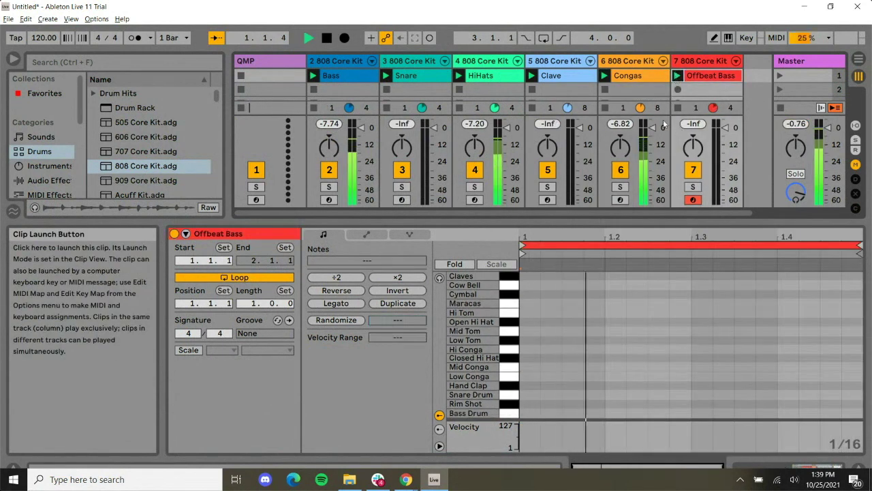
click(326, 38)
Return to the QMP track's device, reload its clip list, and select the Offbeat Bass clip
click(267, 60)
key(ctrl+alt+i)
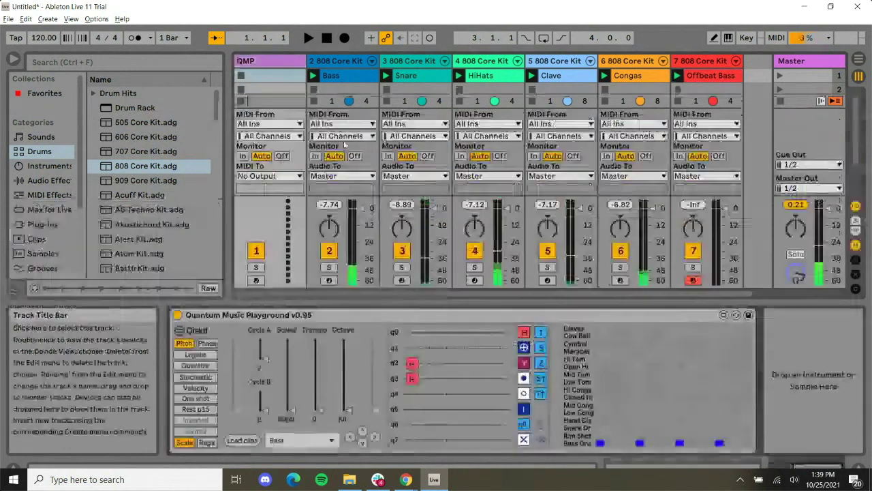
click(287, 441)
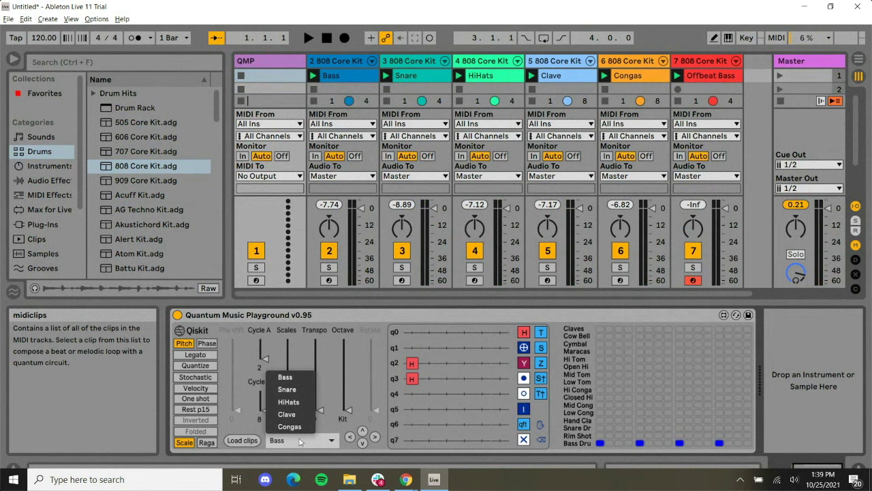
click(238, 440)
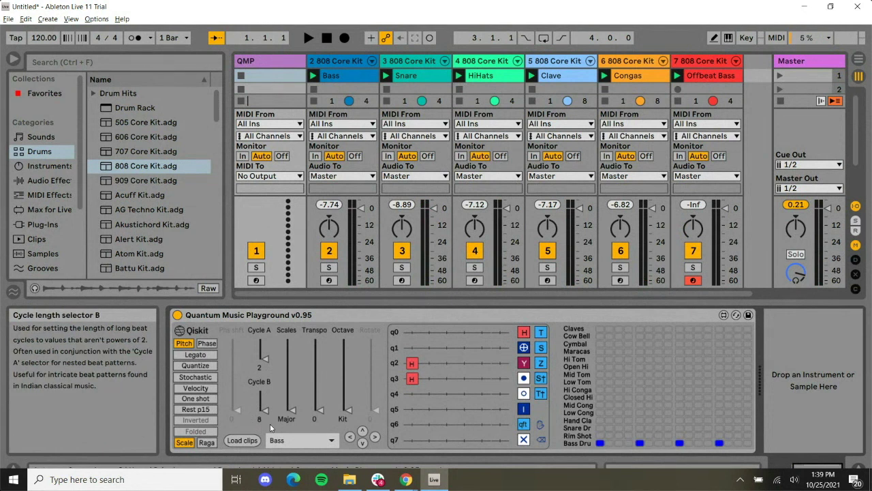
click(289, 440)
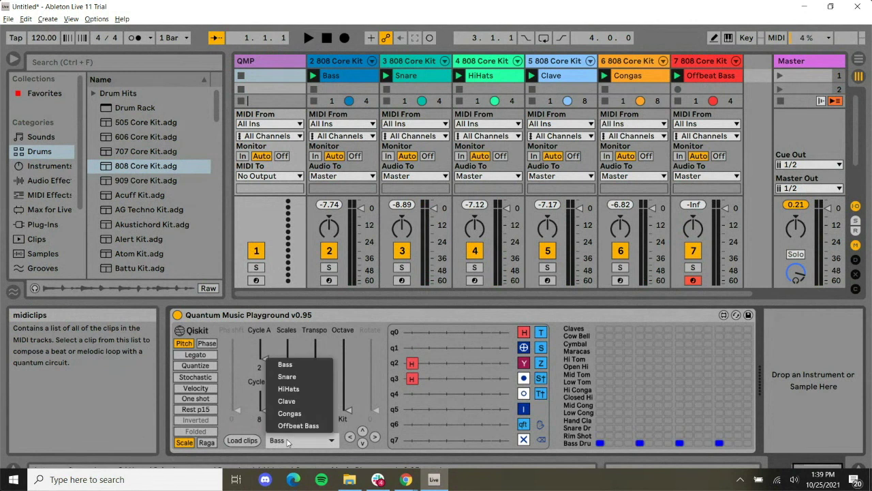
click(421, 216)
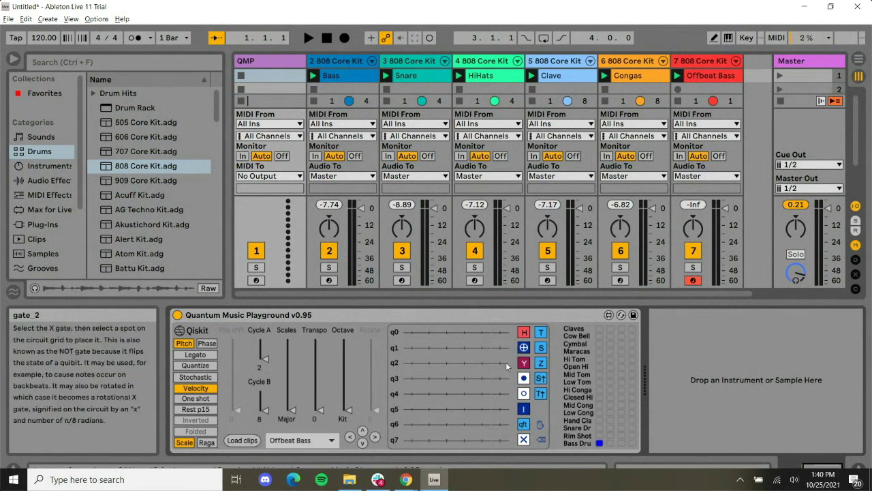
Place H gates on q2 and q3 in the first column and on q1 in the second and third columns of the Offbeat Bass circuit
click(411, 363)
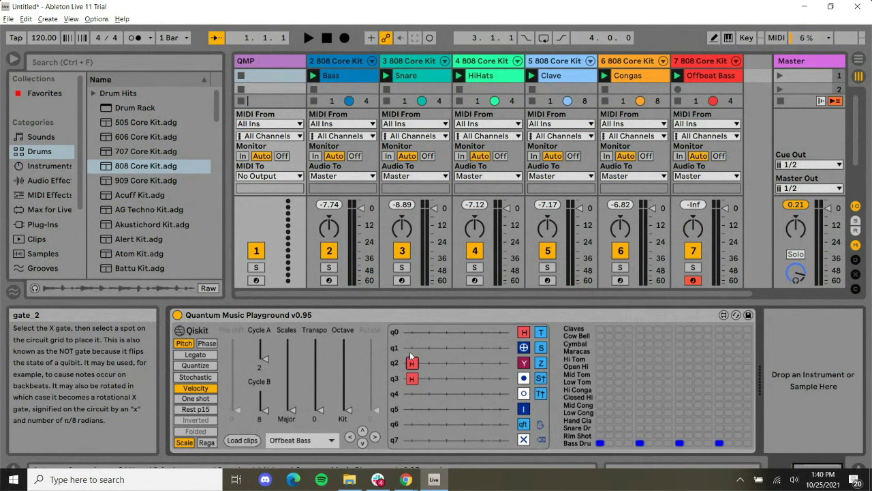
click(429, 347)
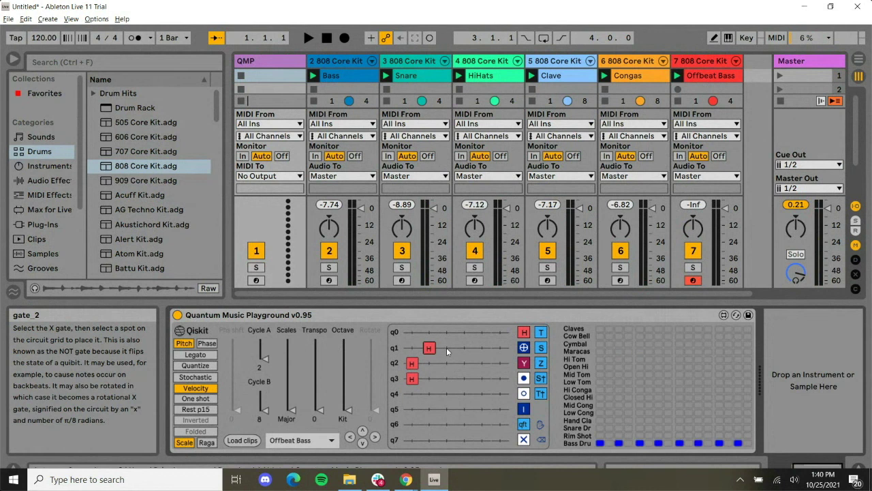
click(447, 347)
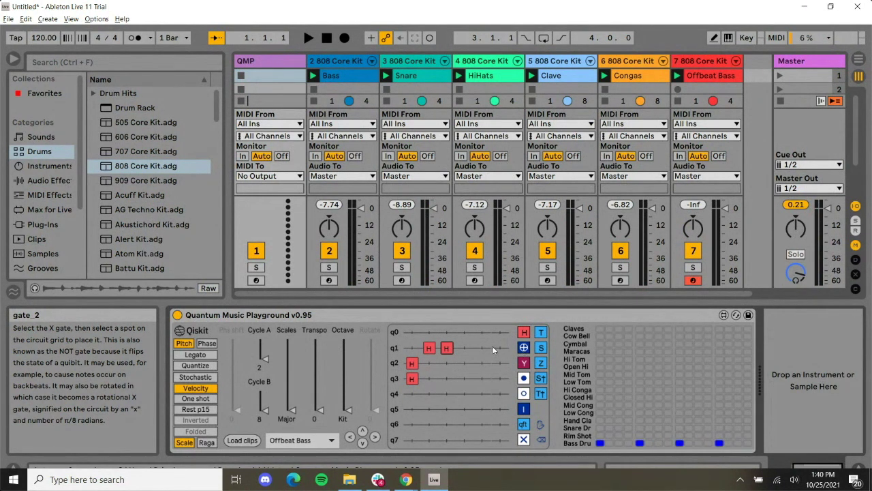
Place X gates on q0 in the fourth column, q1 in the fifth and q0 in the sixth of the Offbeat Bass circuit
click(465, 332)
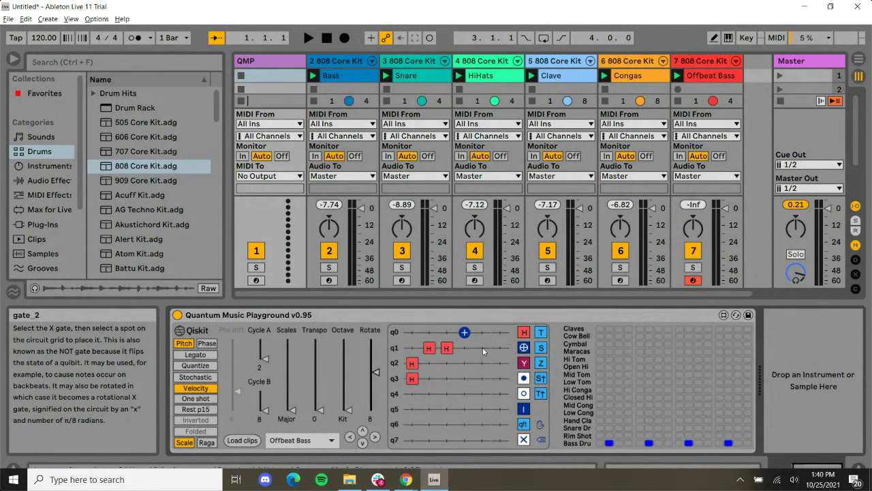
click(482, 348)
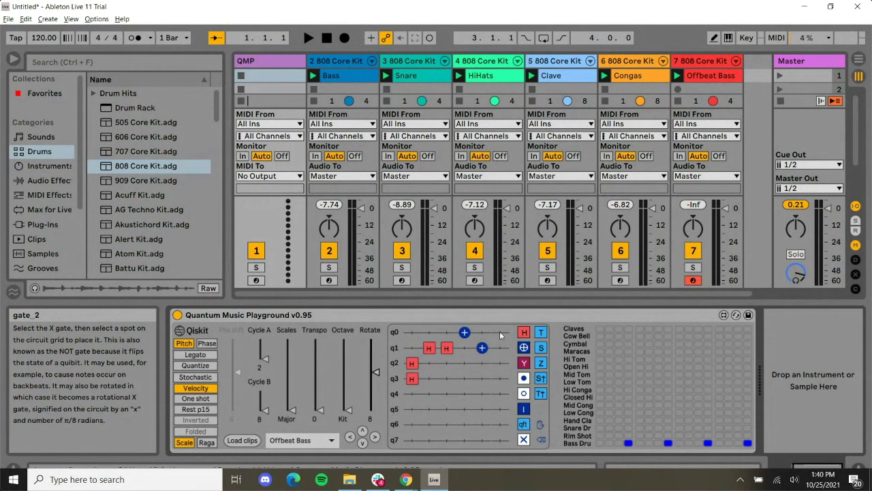
click(499, 332)
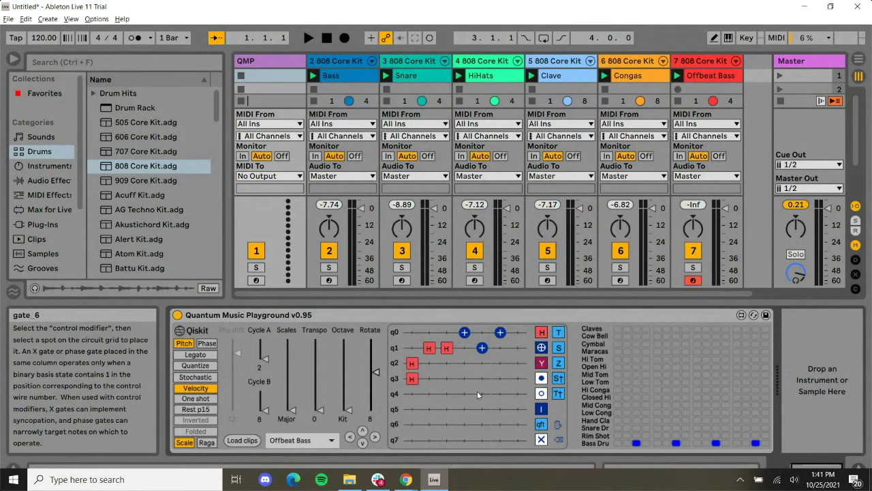
Add control modifiers on q2 and q3 in the third column, q1 in the fourth, q2 in the fifth and q3 in the sixth
click(446, 363)
click(481, 363)
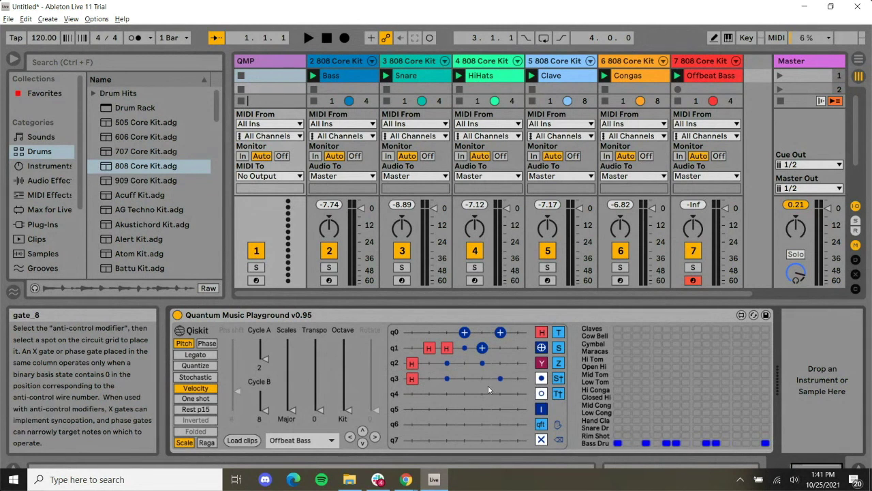
Add anti-control modifiers on q2 and q3 in the second column, q3 in the fourth and q2 in the sixth of the Offbeat Bass circuit
click(430, 377)
click(465, 378)
click(508, 378)
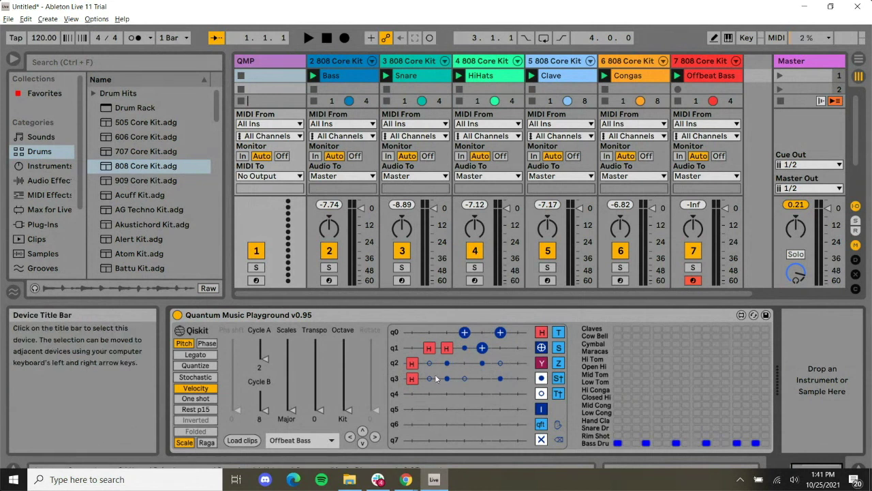
Solo the Offbeat Bass track, play it back, then unsolo it and reset the stopped transport to the start
click(693, 267)
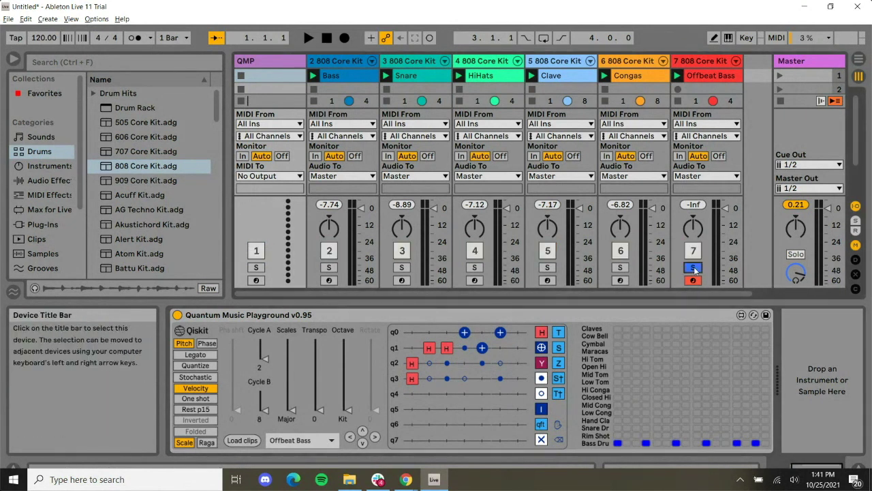
click(308, 38)
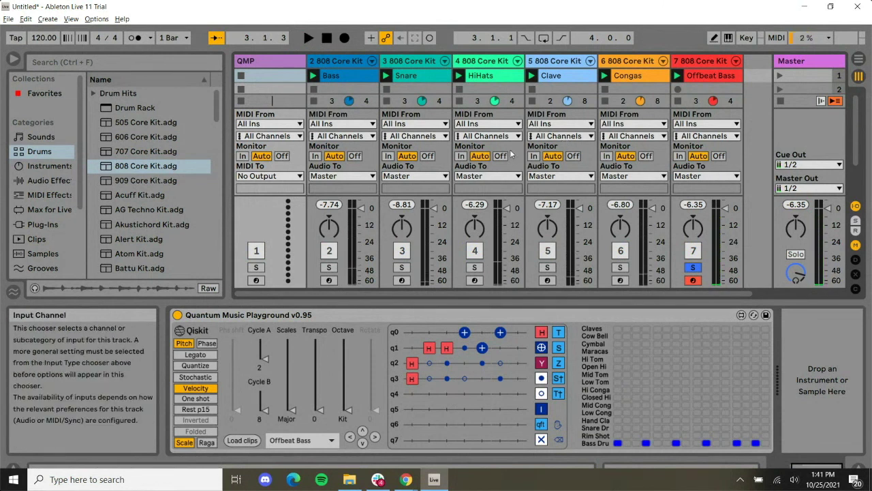
click(693, 267)
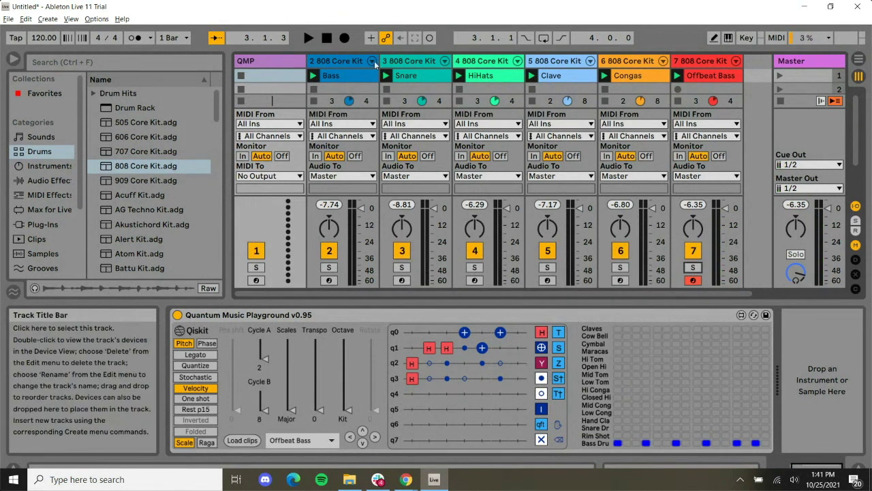
click(328, 38)
Inspect the notes in the HiHats, Bass and Offbeat Bass clips, and return to the QMP track's device
click(488, 76)
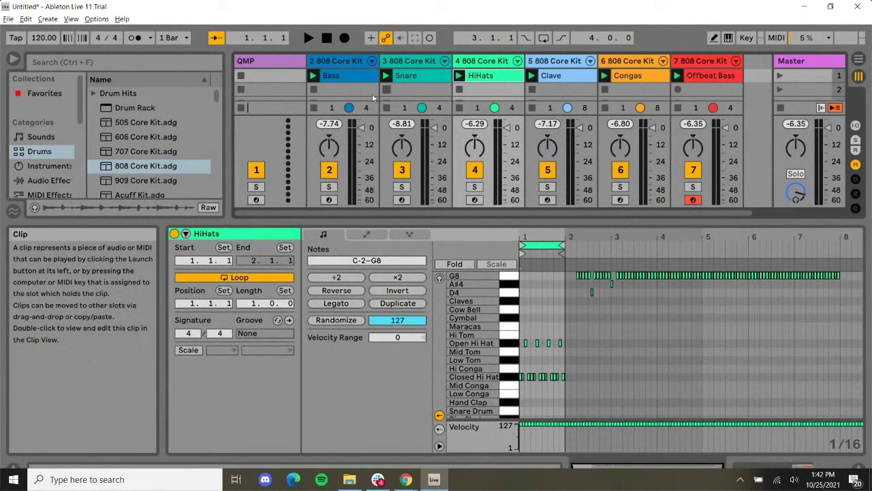
click(357, 76)
click(712, 75)
click(344, 75)
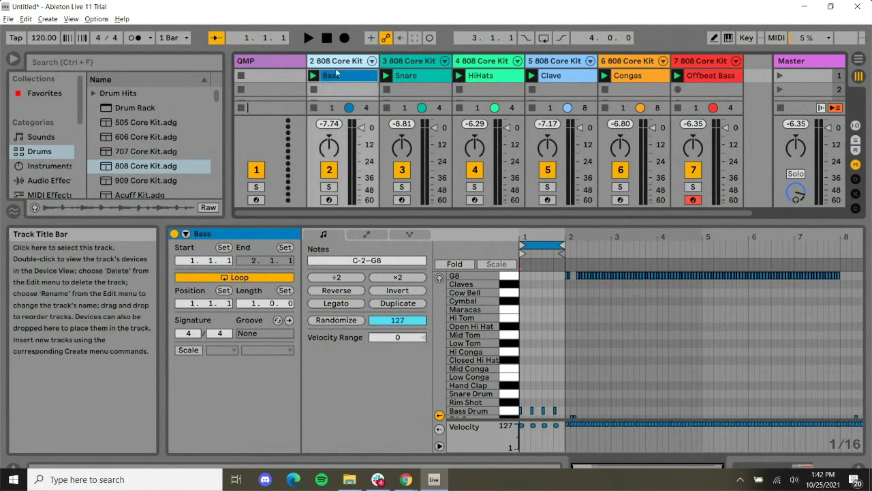
click(712, 75)
double_click(271, 60)
key(ctrl+alt+i)
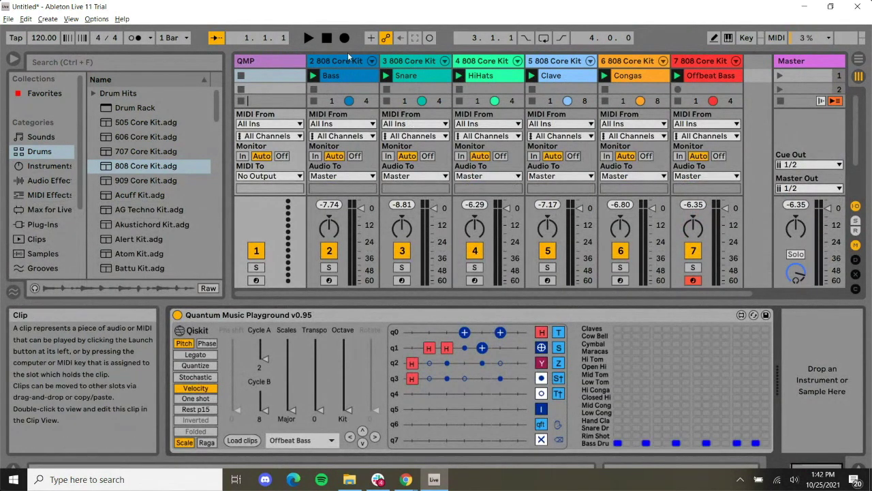
Play all six drum clips together to hear the full beat, and stop playback
click(310, 40)
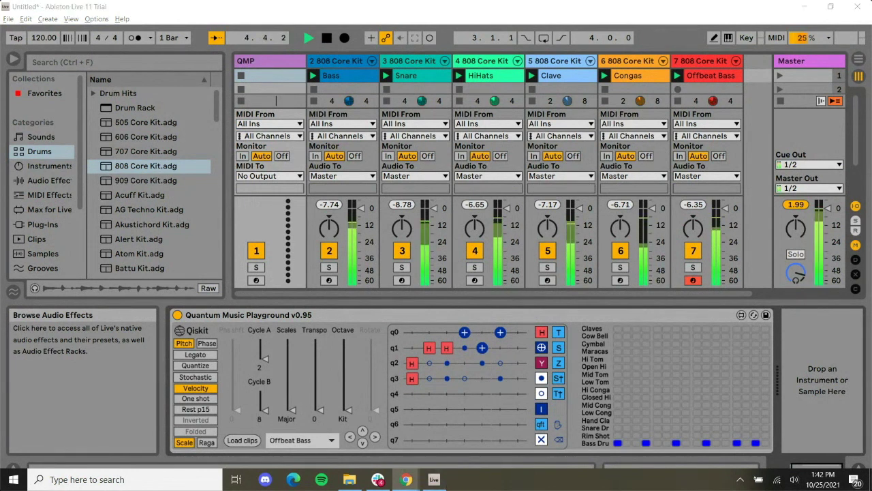
click(327, 38)
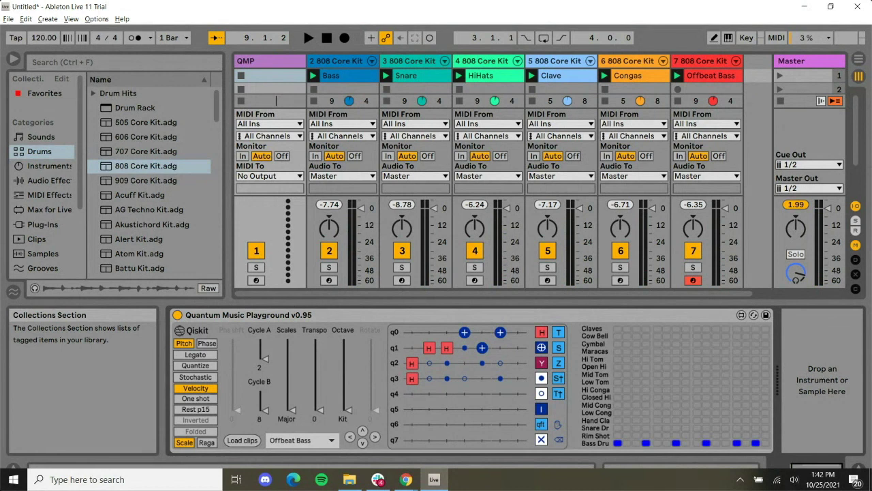
key(alt+Tab)
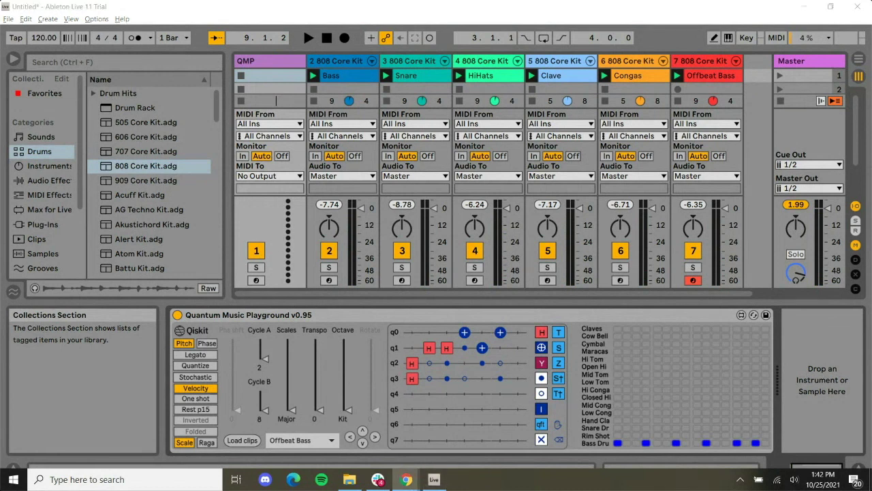
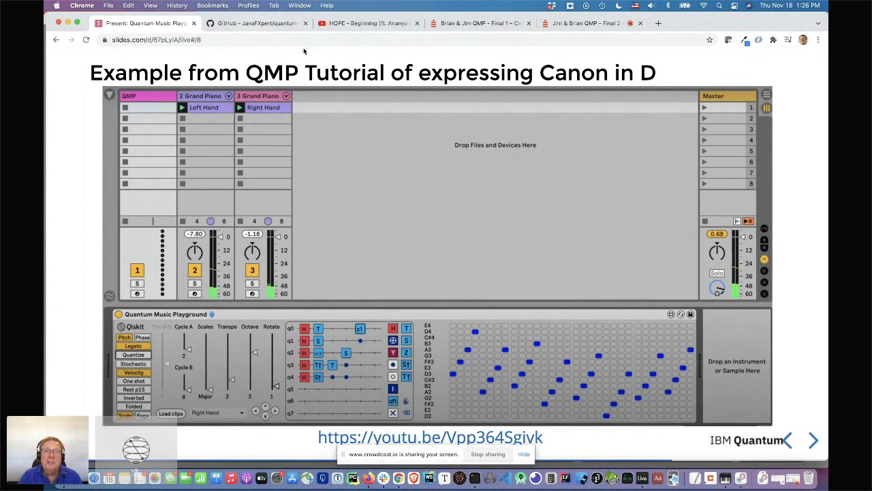
Open the quantum-music-playground GitHub page in Chrome and read the README tutorial from the Summary to Choosing instruments and pitches
click(258, 24)
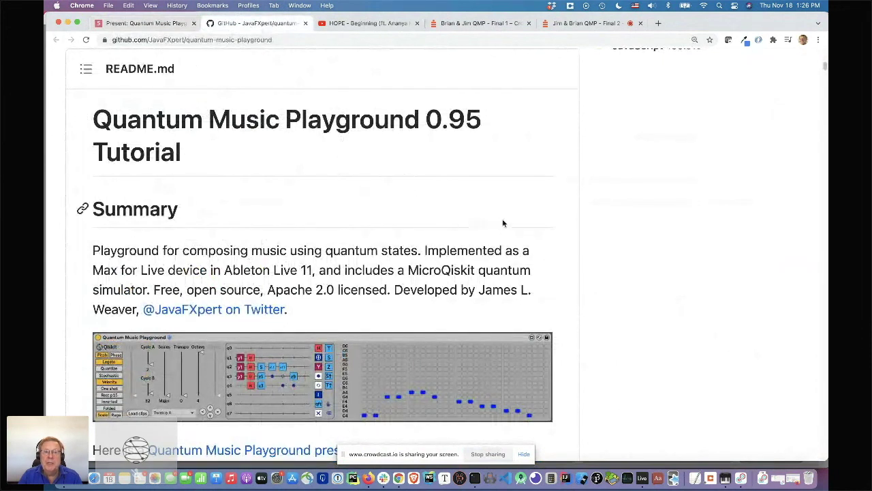
scroll(565, 235, down, 1)
scroll(583, 238, down, 3)
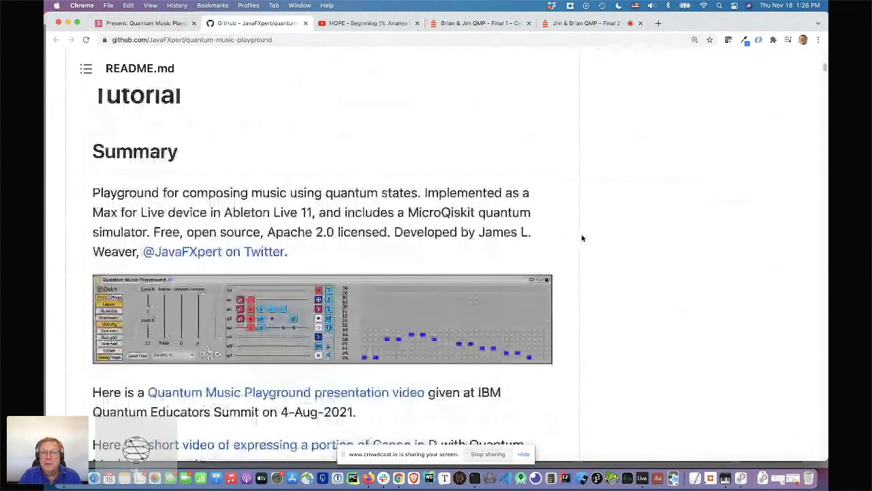
scroll(584, 246, down, 10)
scroll(588, 265, down, 5)
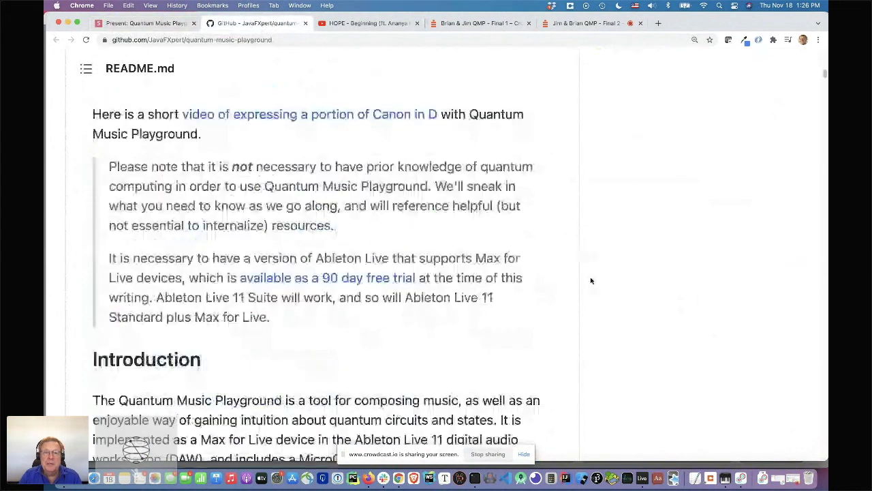
scroll(591, 280, down, 6)
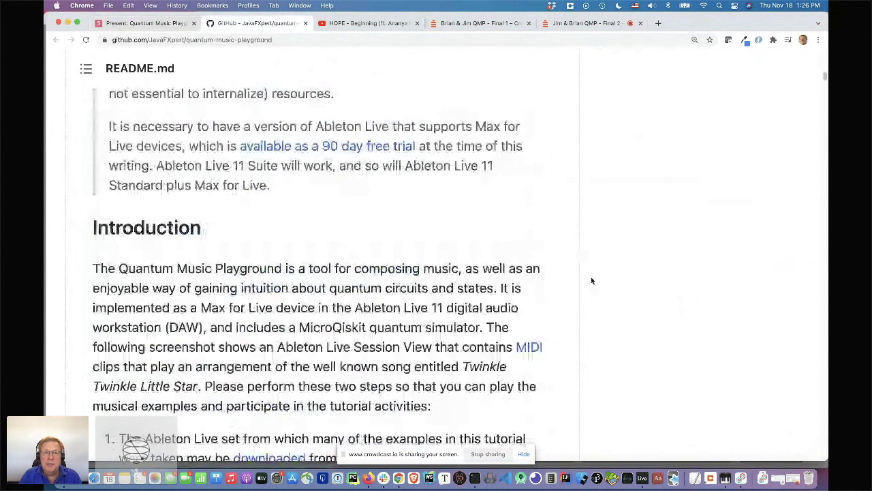
scroll(591, 280, down, 5)
scroll(591, 280, down, 7)
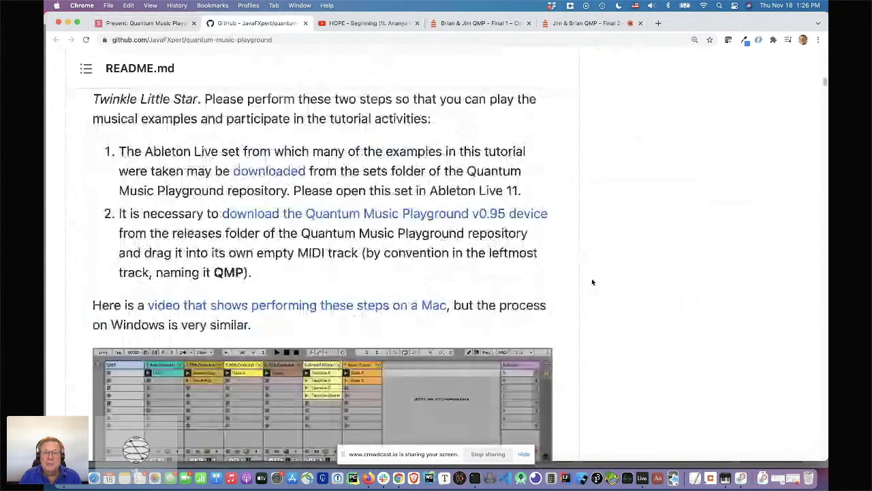
scroll(592, 282, down, 10)
scroll(594, 285, down, 6)
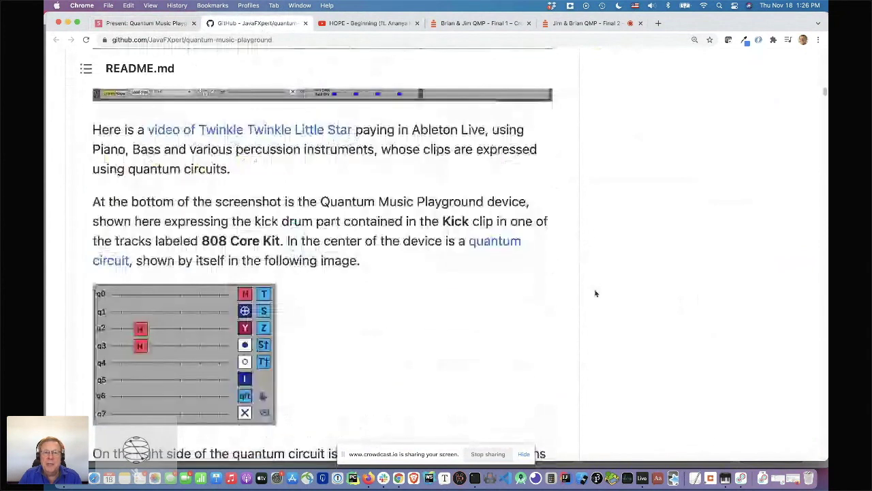
scroll(596, 296, down, 11)
scroll(598, 300, down, 13)
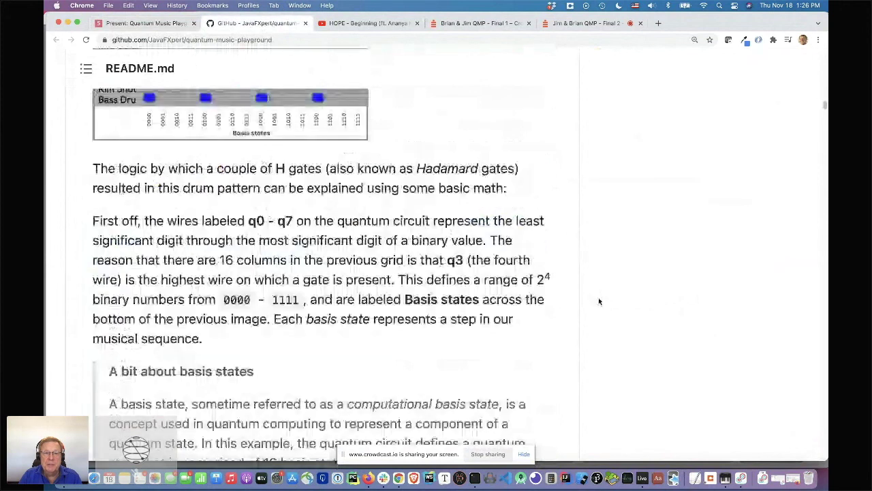
scroll(599, 301, down, 11)
scroll(598, 305, down, 10)
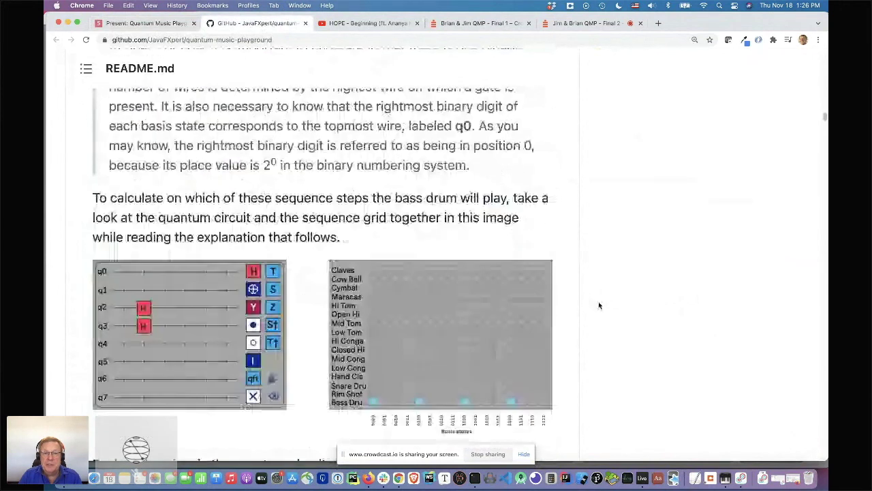
scroll(598, 301, down, 8)
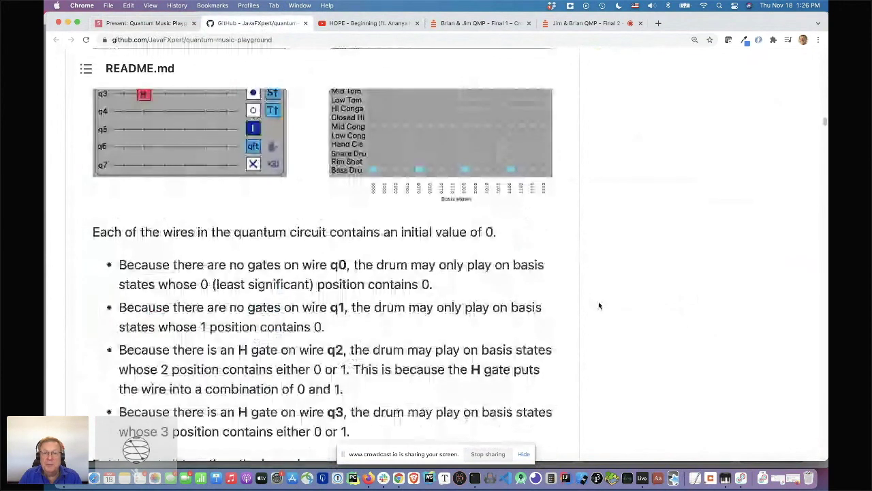
scroll(598, 301, down, 6)
scroll(599, 306, down, 3)
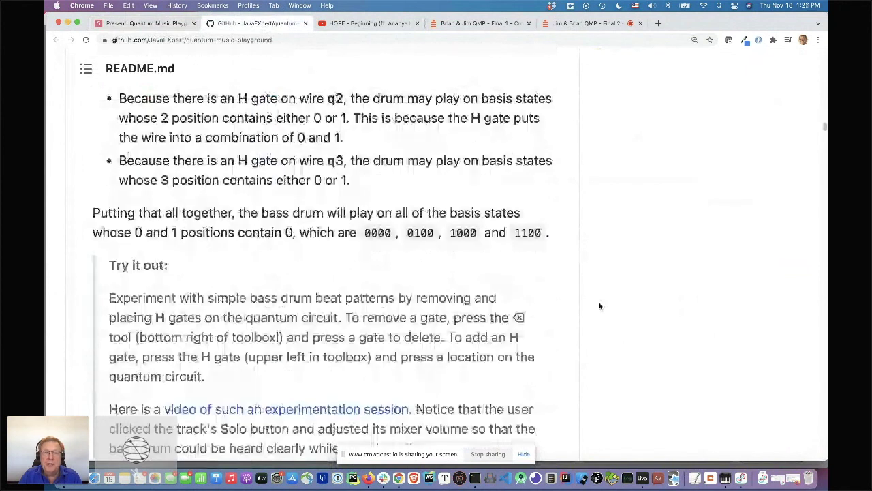
scroll(599, 306, down, 6)
scroll(600, 305, down, 1)
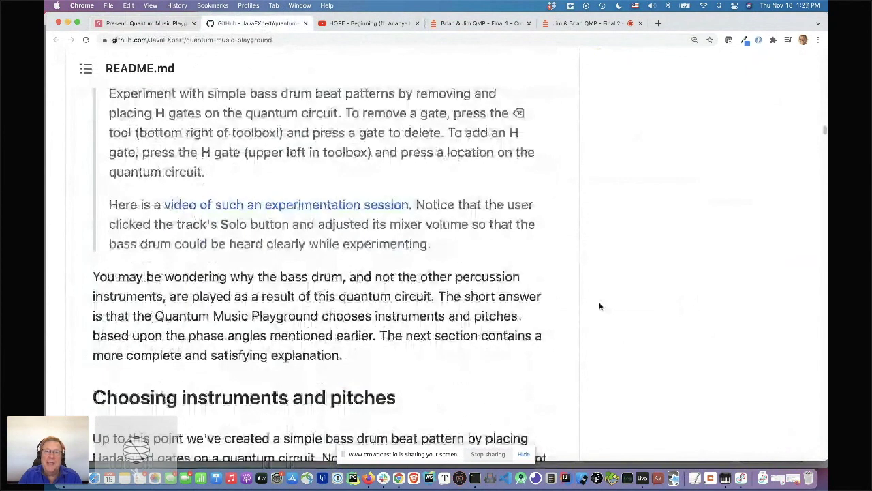
scroll(597, 313, down, 1)
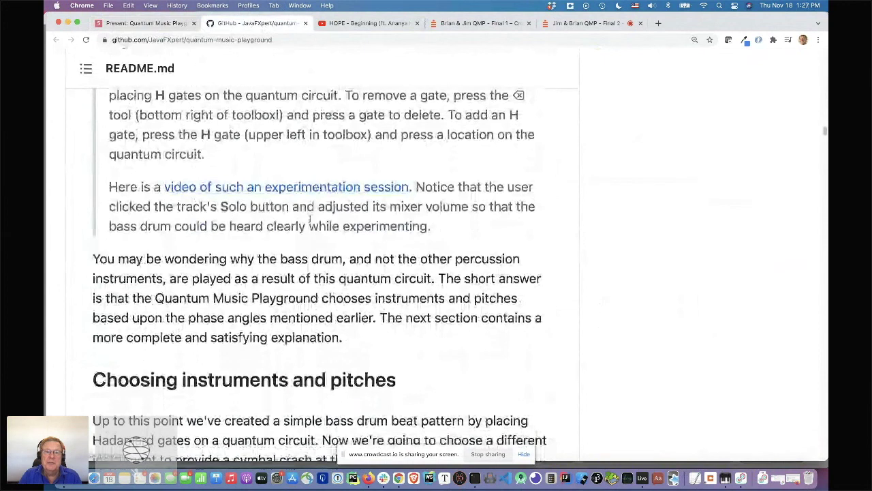
scroll(436, 258, down, 1)
Go back up through the README to review the Introduction's setup steps and download links
scroll(511, 270, up, 10)
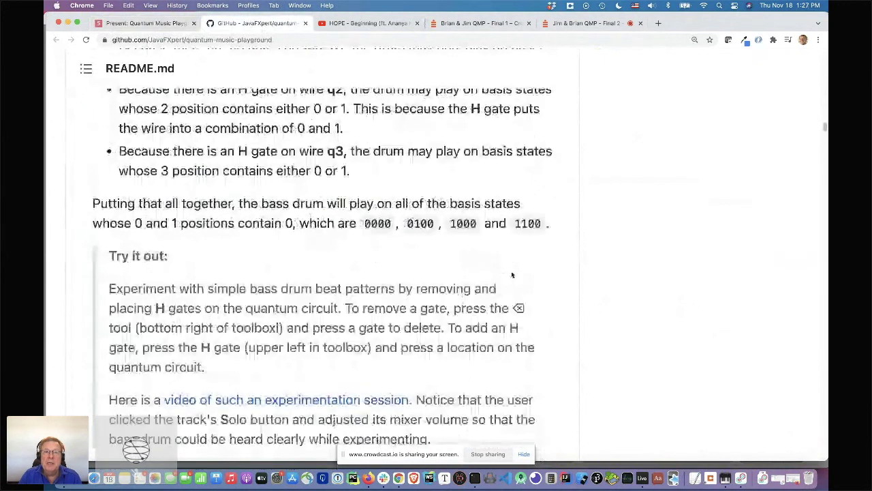
scroll(395, 283, up, 4)
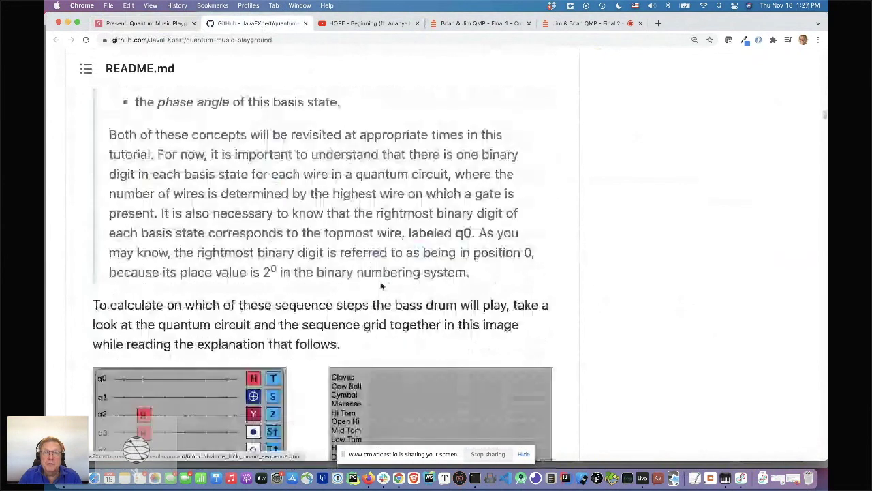
scroll(381, 287, up, 6)
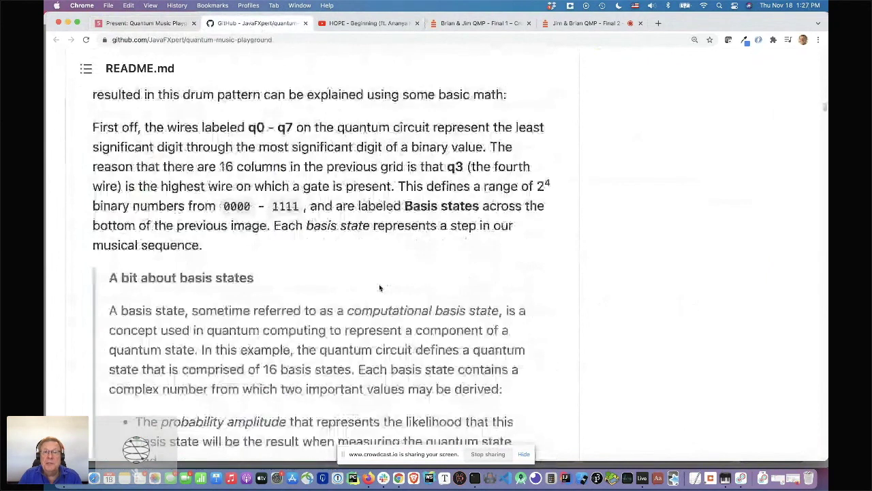
scroll(382, 279, up, 8)
scroll(402, 269, up, 3)
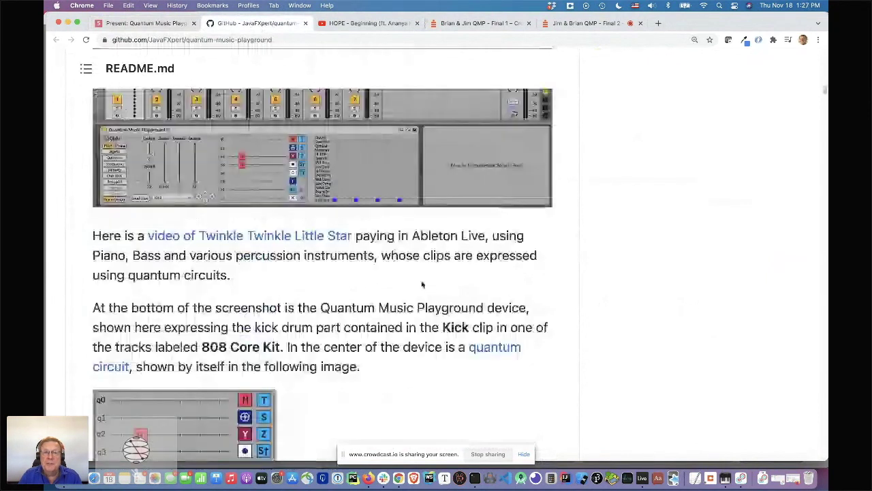
scroll(416, 279, up, 2)
scroll(382, 205, up, 2)
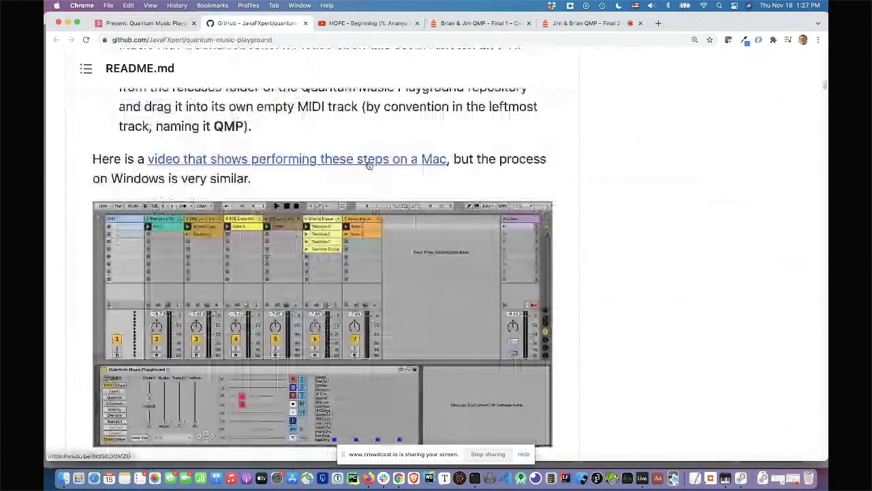
scroll(378, 204, up, 2)
scroll(398, 255, up, 1)
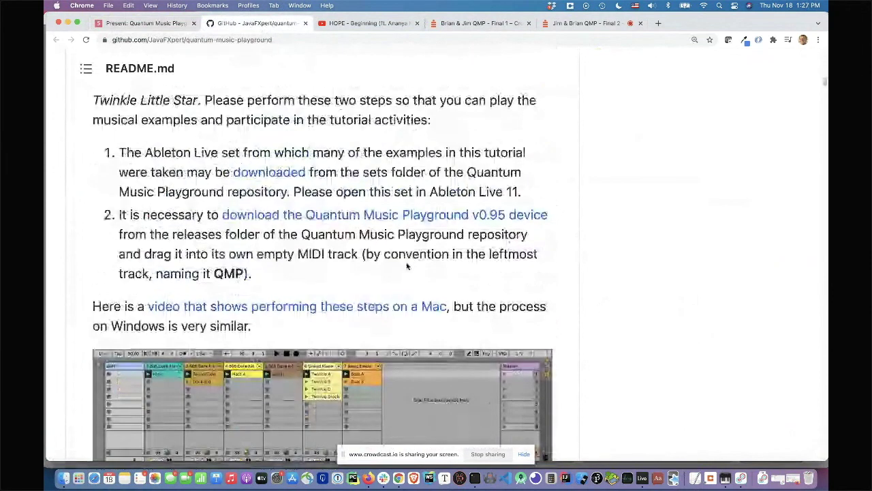
scroll(407, 265, up, 3)
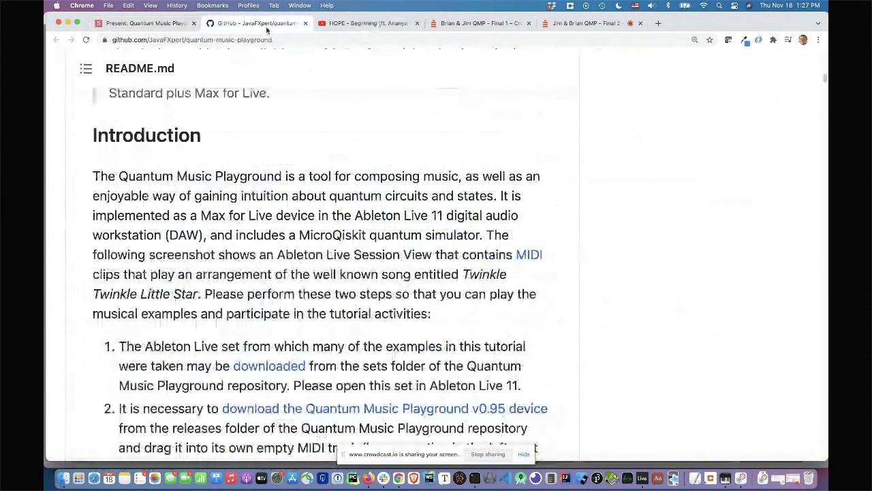
Return to the Canon in D slide of the presentation and hide the screen-sharing notice
click(162, 23)
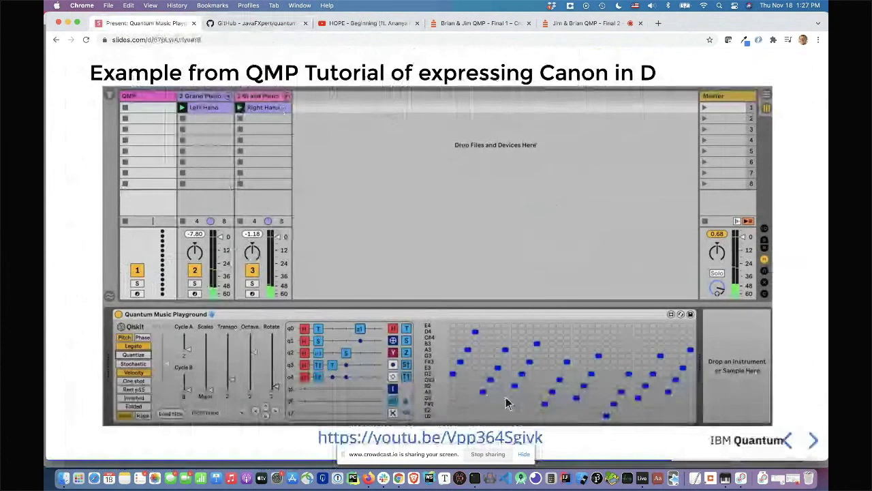
click(522, 453)
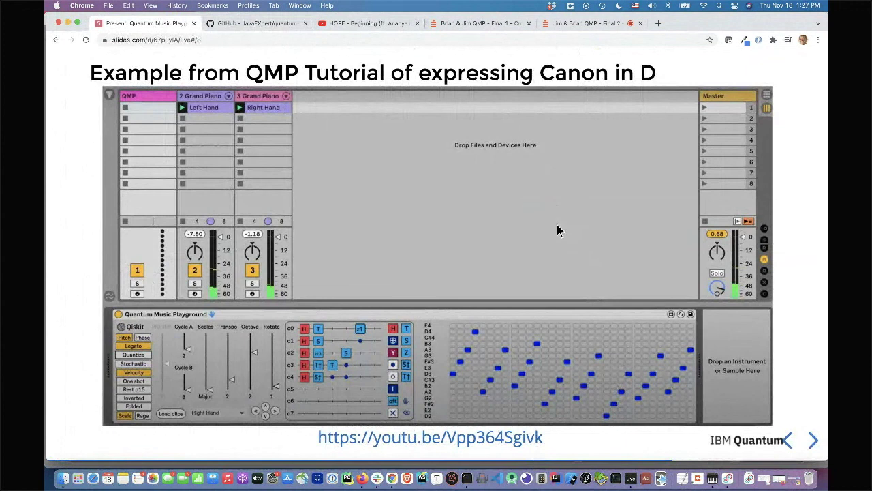
Switch to Ableton Live and place Hadamard gates on q5, q4 and q3 in the Canon clip's circuit
key(super+Tab)
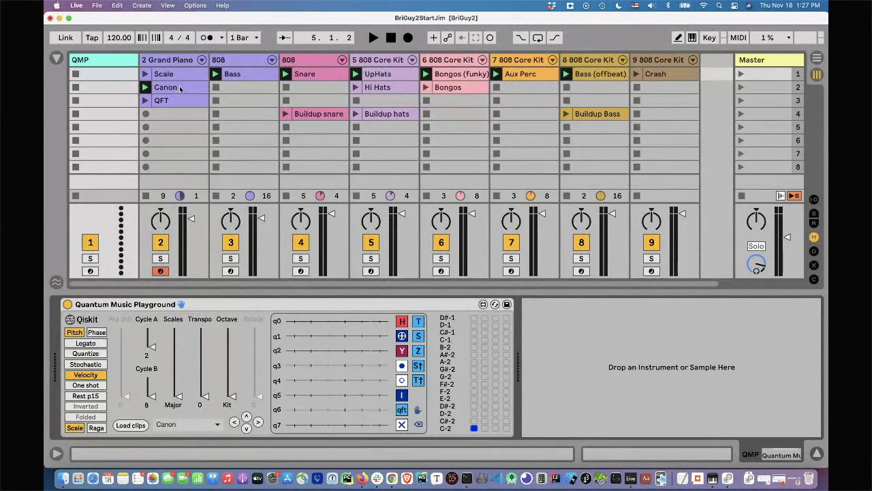
click(183, 425)
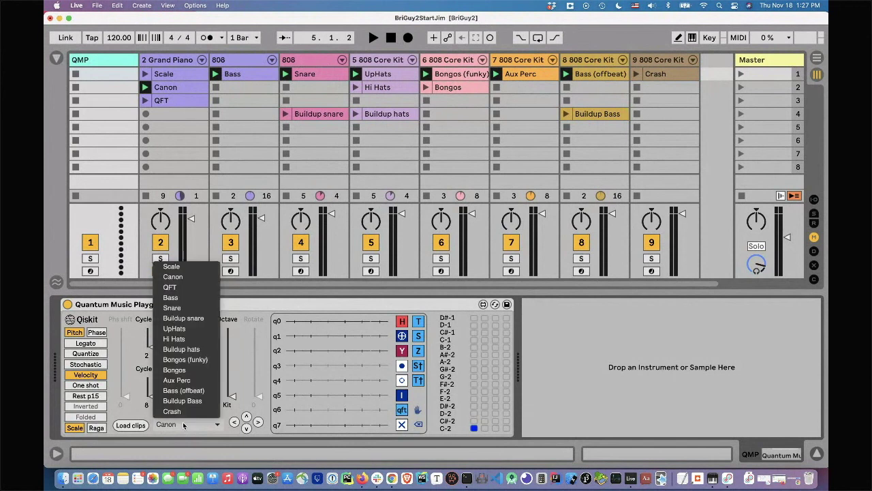
click(183, 425)
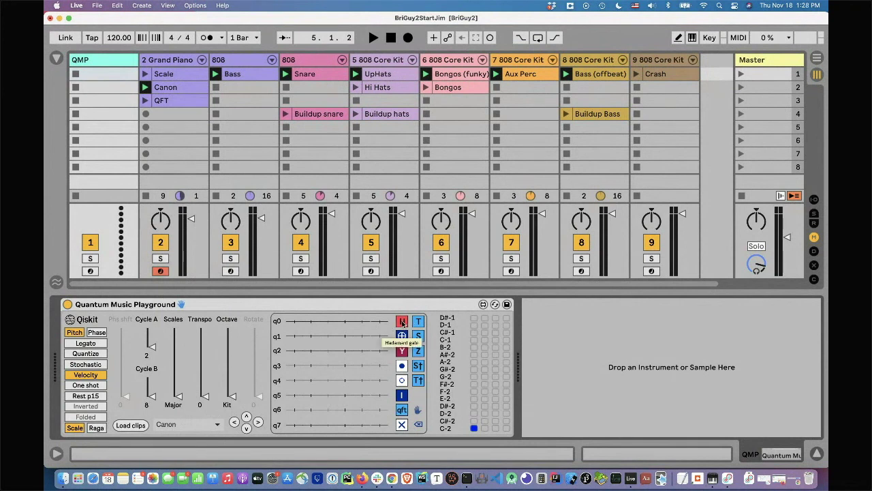
click(293, 396)
click(294, 380)
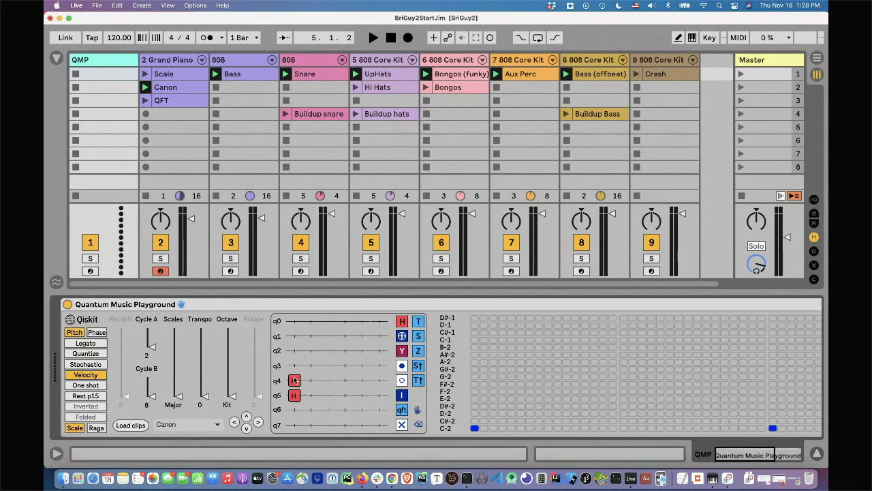
click(294, 366)
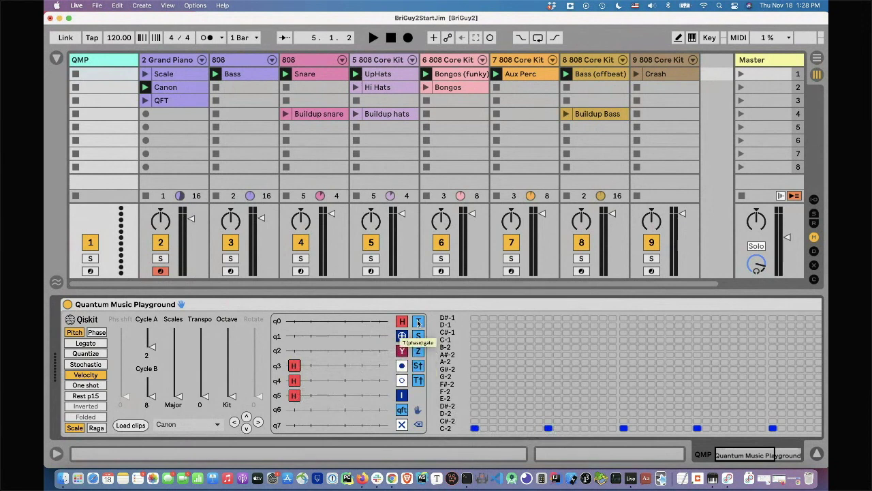
Add a phase gate after the Hadamard on q3 and set its rotation to 13
click(312, 367)
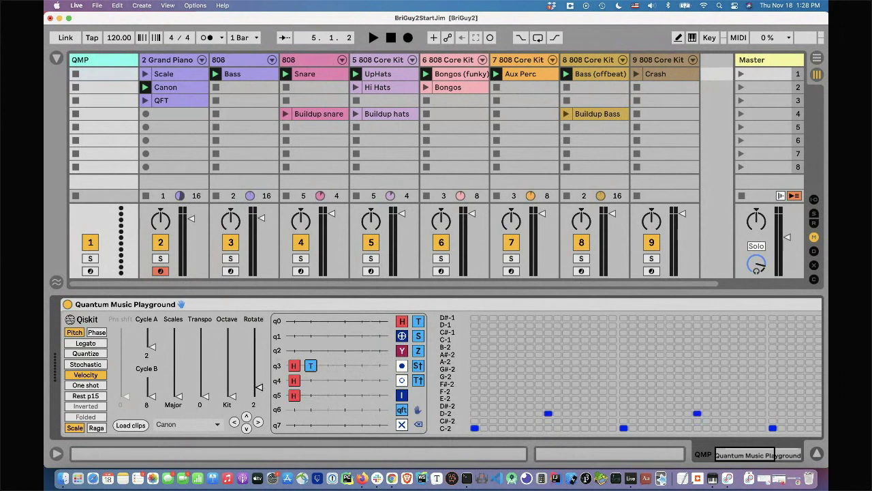
drag(258, 387, 258, 341)
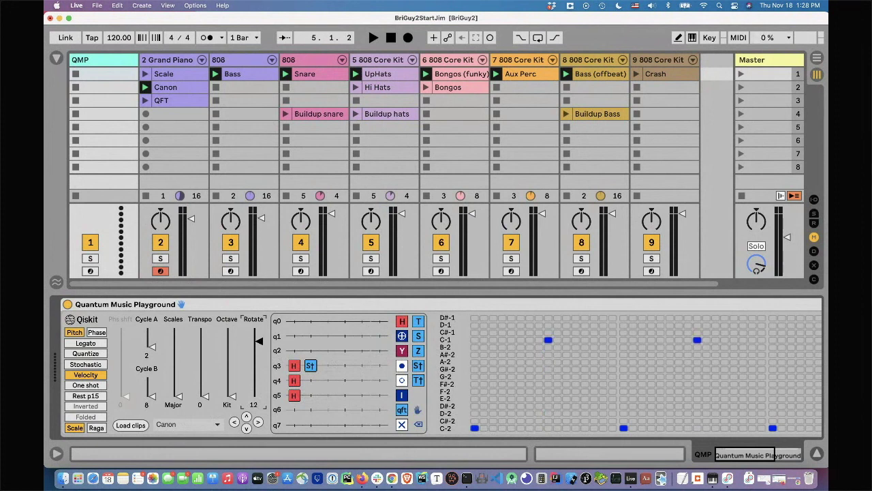
drag(258, 341, 258, 335)
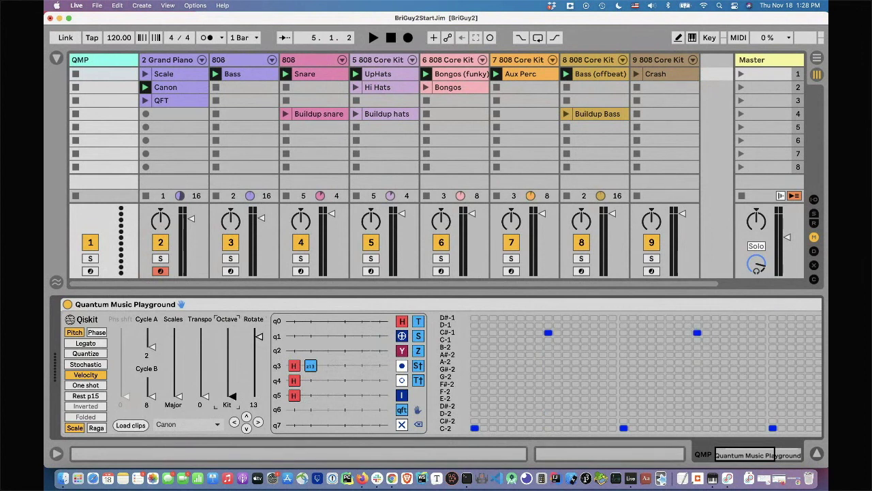
Set the Canon clip's octave to 2 and transposition to 2, and start playback
drag(232, 396, 233, 374)
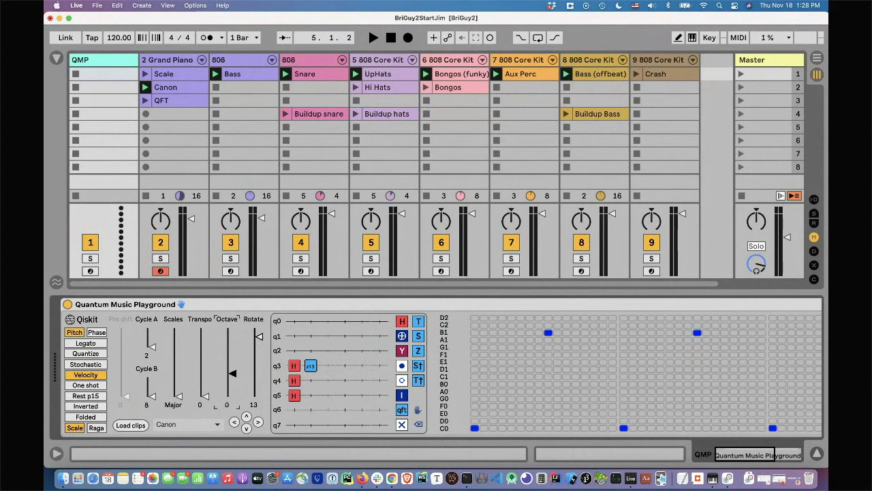
drag(232, 374, 232, 350)
key(Up)
key(Up)
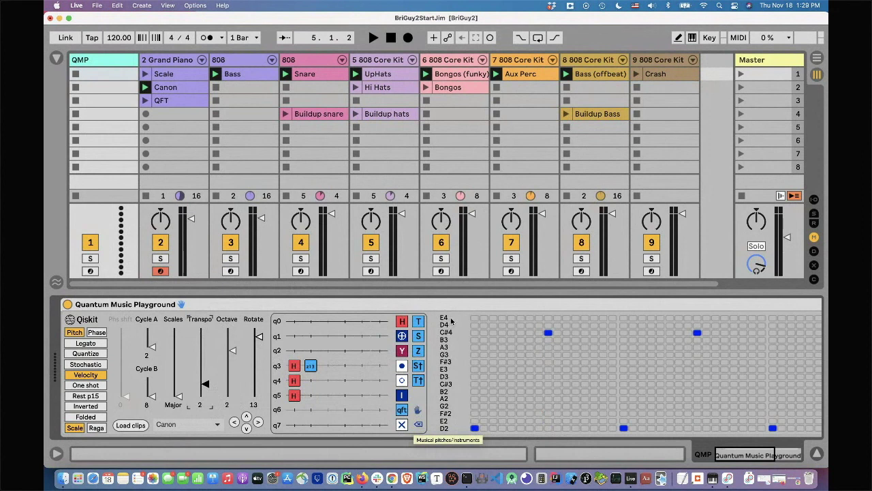
click(372, 38)
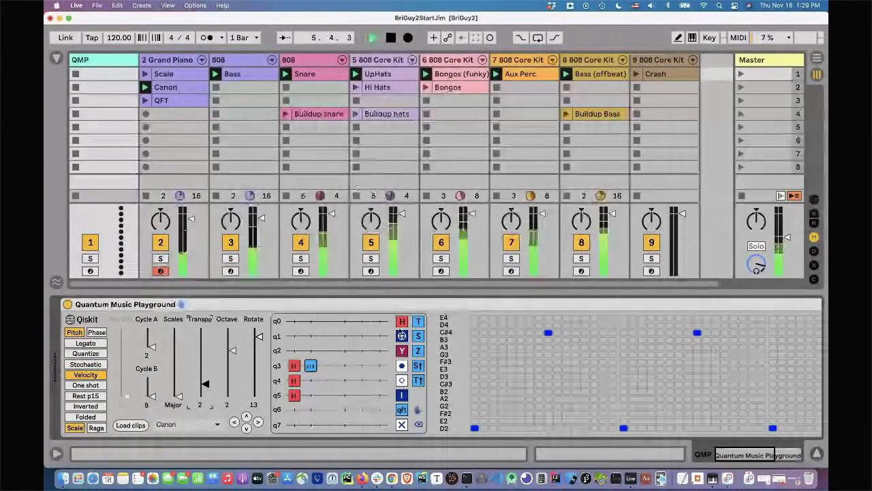
Add a T† gate on q4 and set the phase shift to 7, returning to the Pitch setting
click(310, 380)
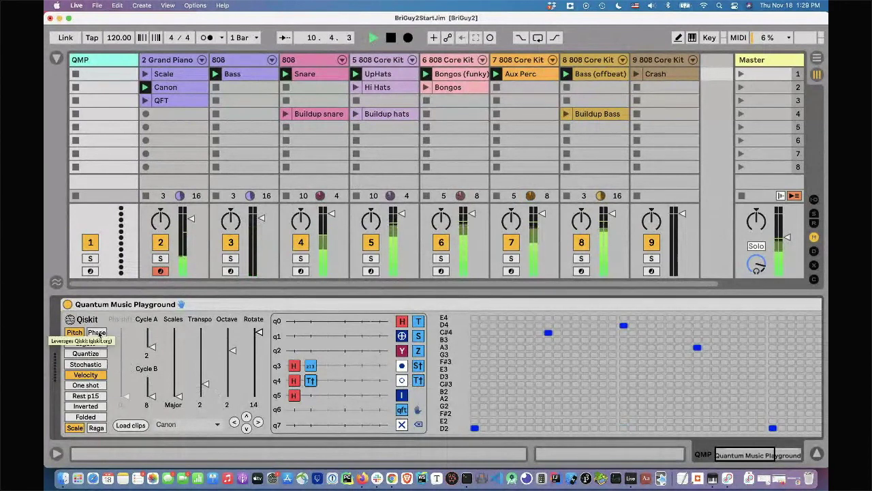
click(99, 332)
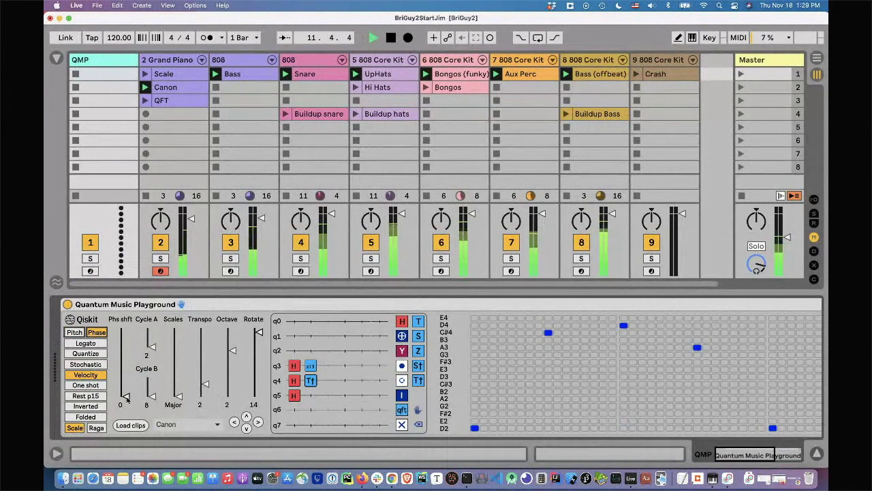
drag(126, 397, 126, 364)
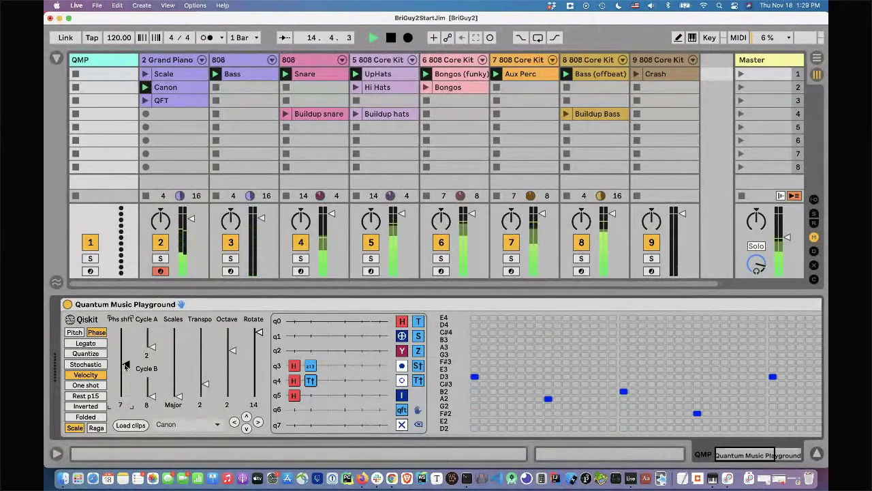
click(75, 332)
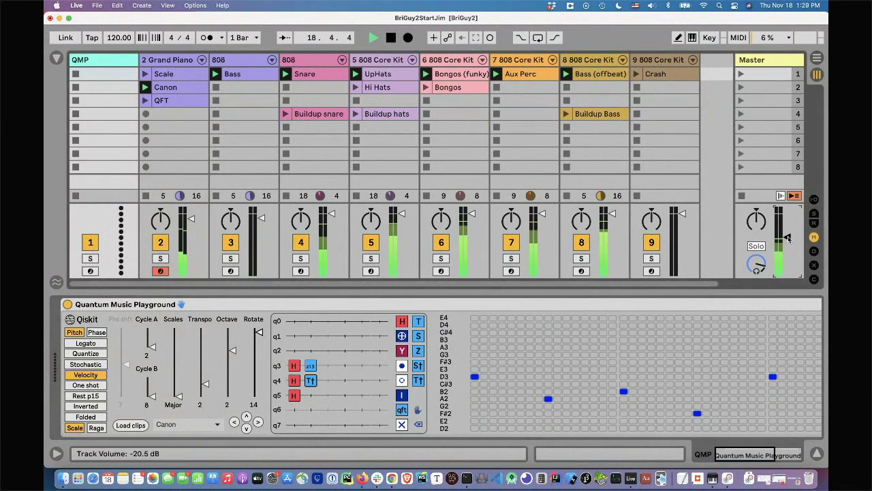
Raise the master track's volume and add an S† gate after the Hadamard on q5
scroll(788, 237, up, 5)
scroll(788, 238, up, 2)
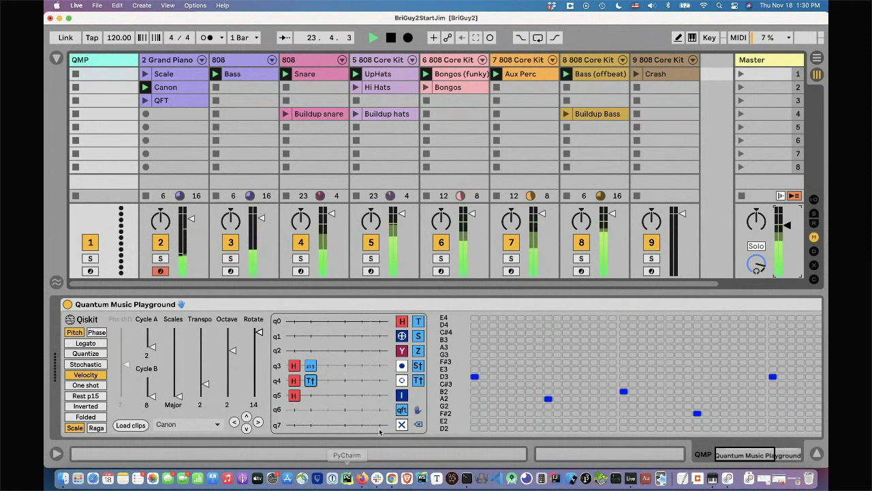
drag(418, 367, 310, 396)
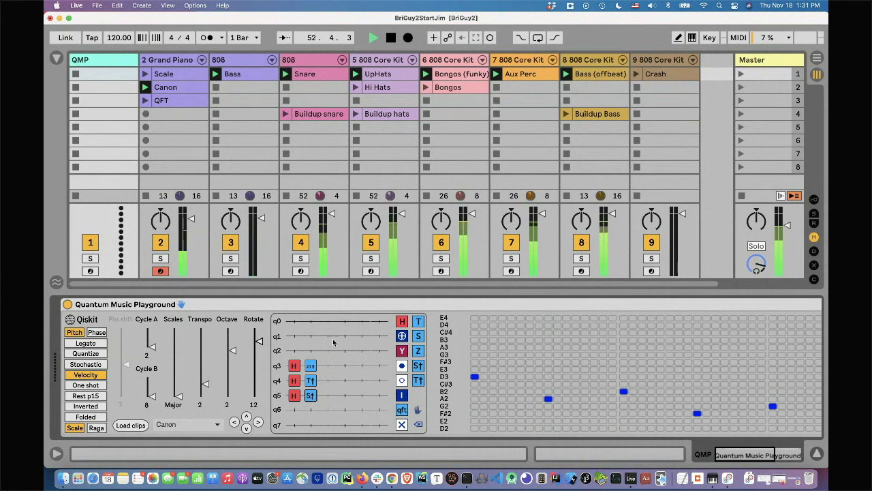
Reduce the display zoom to 121 % in the Look/Feel preferences and close the preferences
click(173, 10)
click(172, 9)
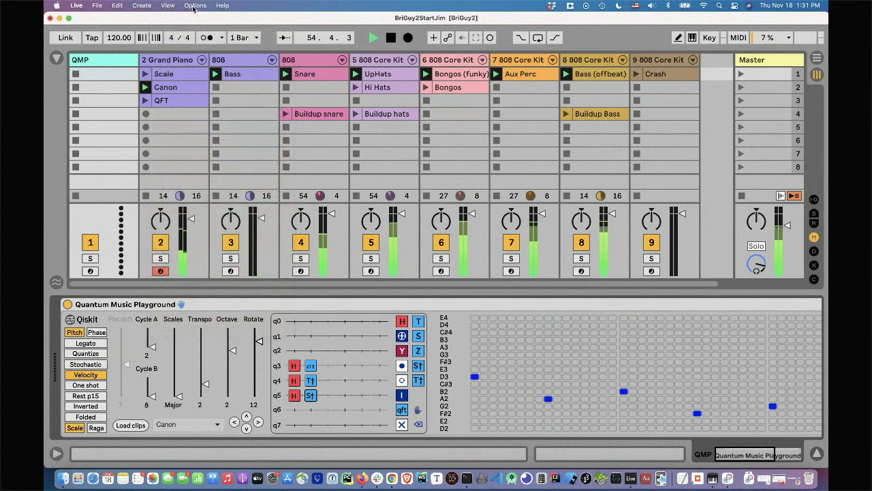
key(super+comma)
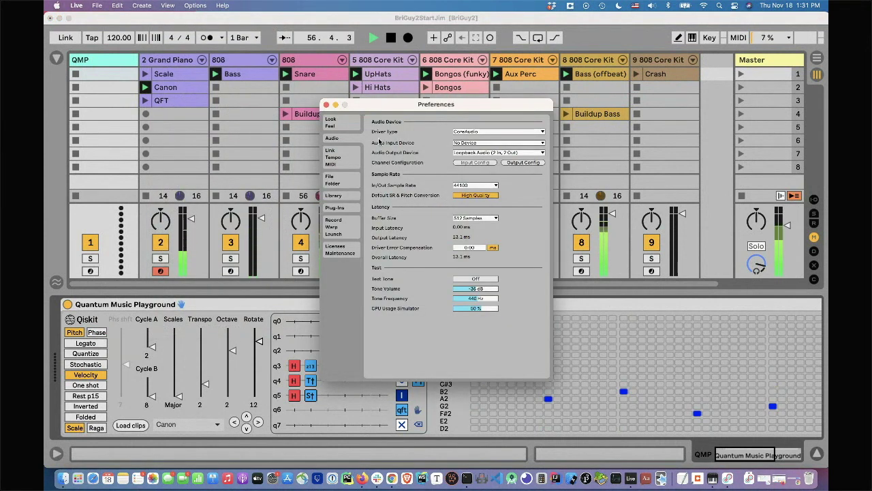
click(343, 122)
scroll(465, 184, down, 12)
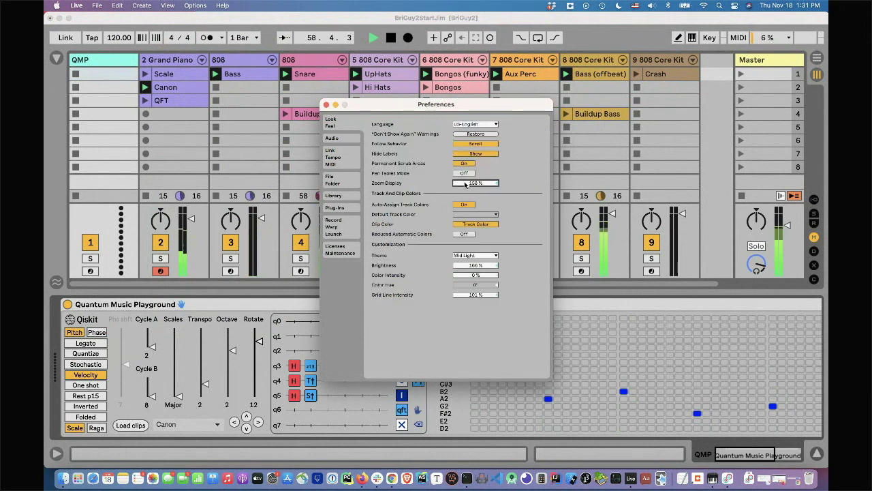
scroll(465, 184, down, 13)
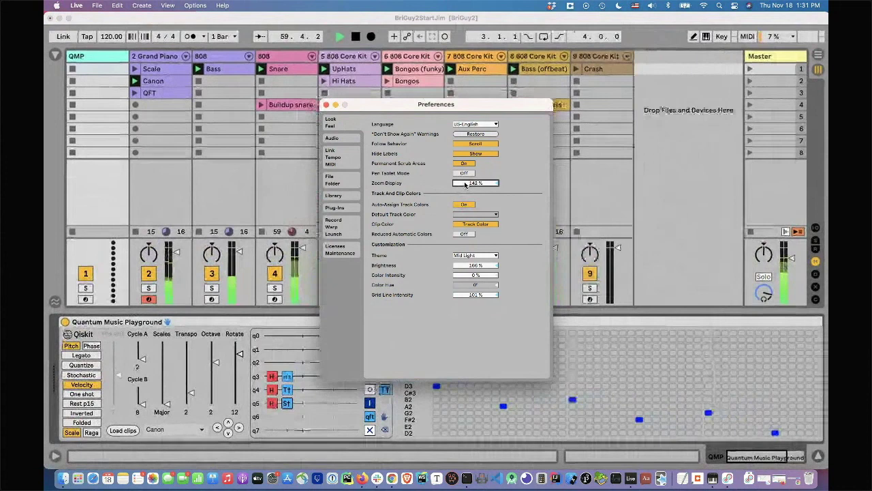
scroll(465, 184, down, 5)
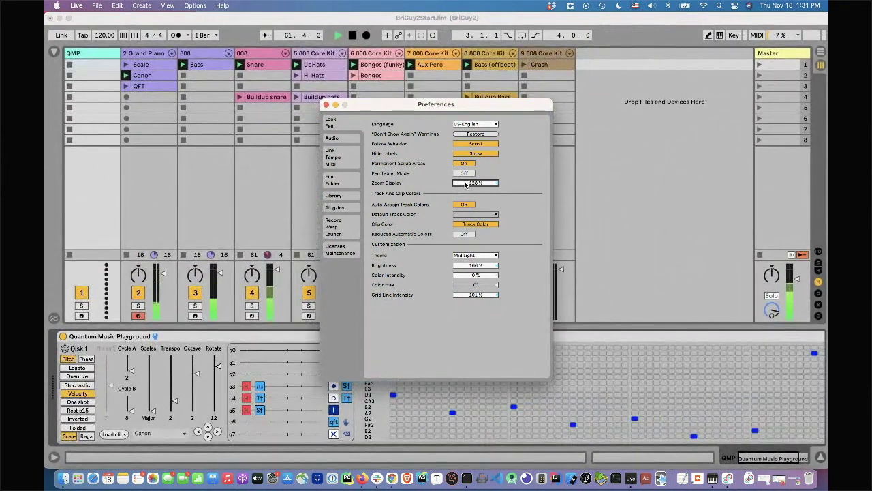
scroll(465, 184, down, 2)
scroll(466, 184, down, 5)
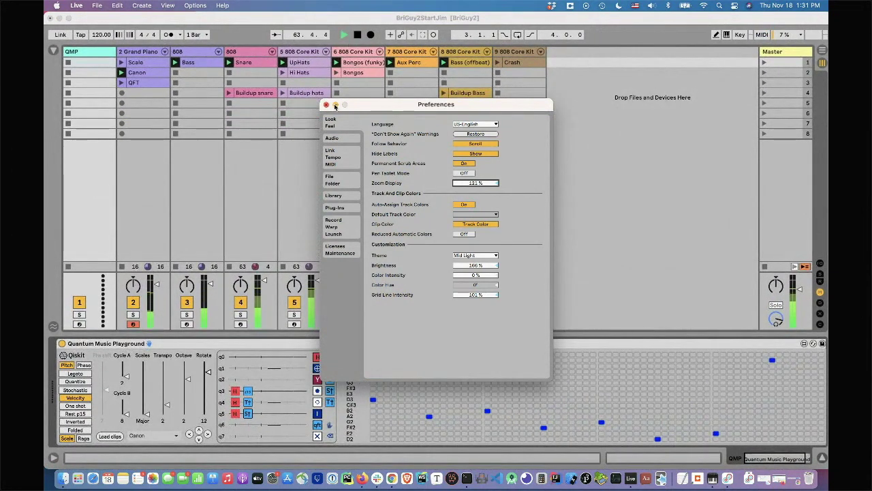
click(326, 104)
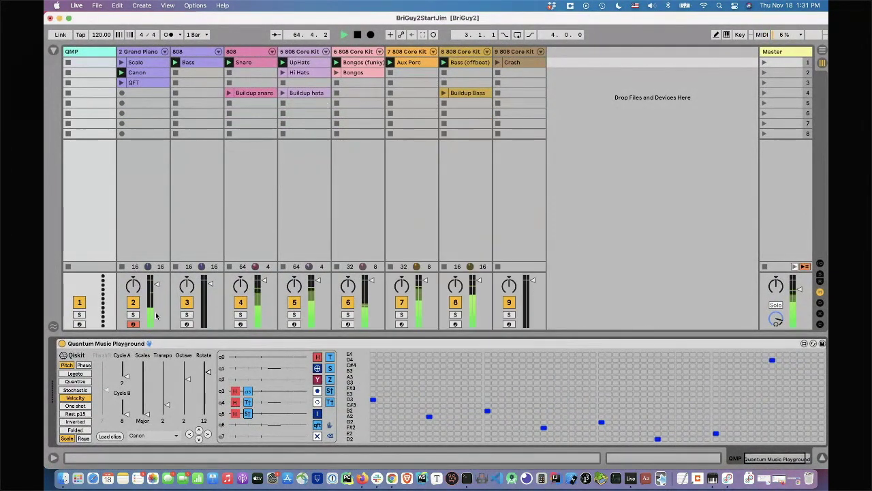
Turn on Legato and add a q5-controlled T gate on q4 and an S gate on q3 controlled by q4 and q5
click(76, 374)
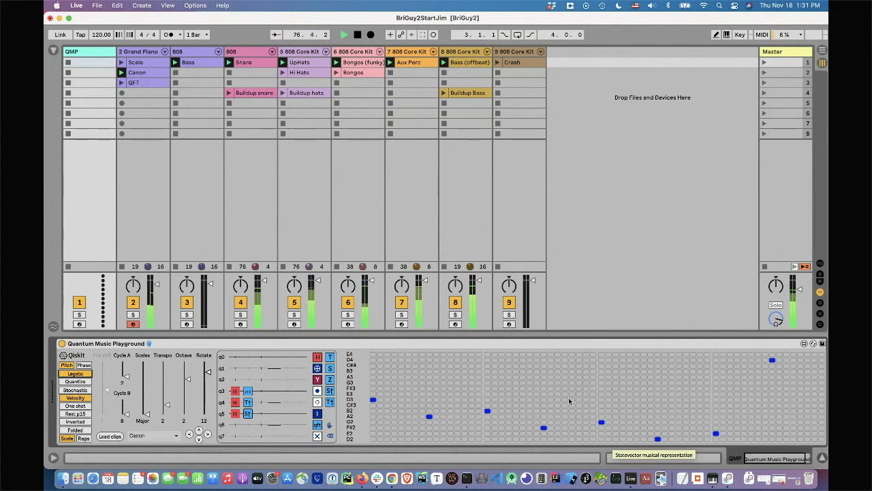
click(317, 391)
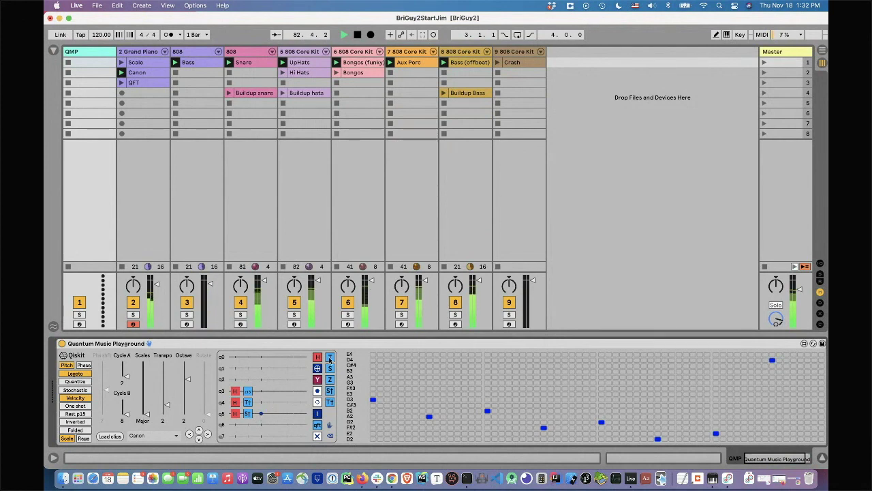
click(261, 403)
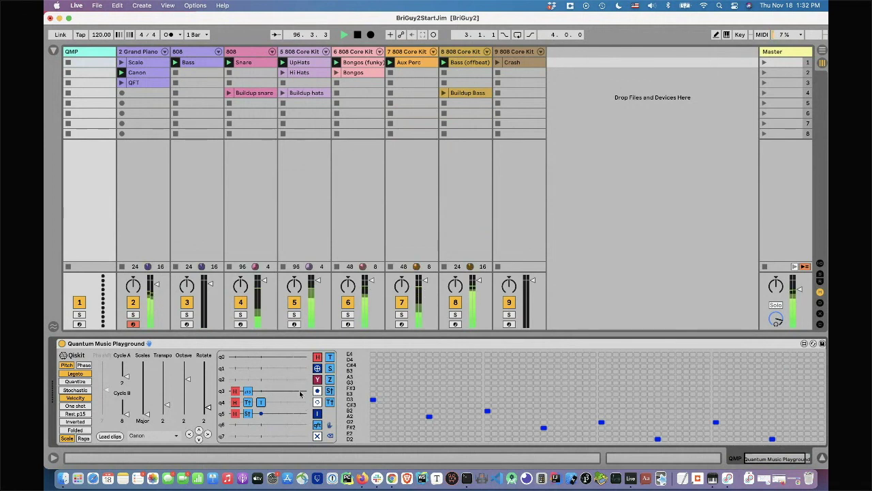
drag(299, 393, 273, 391)
click(274, 412)
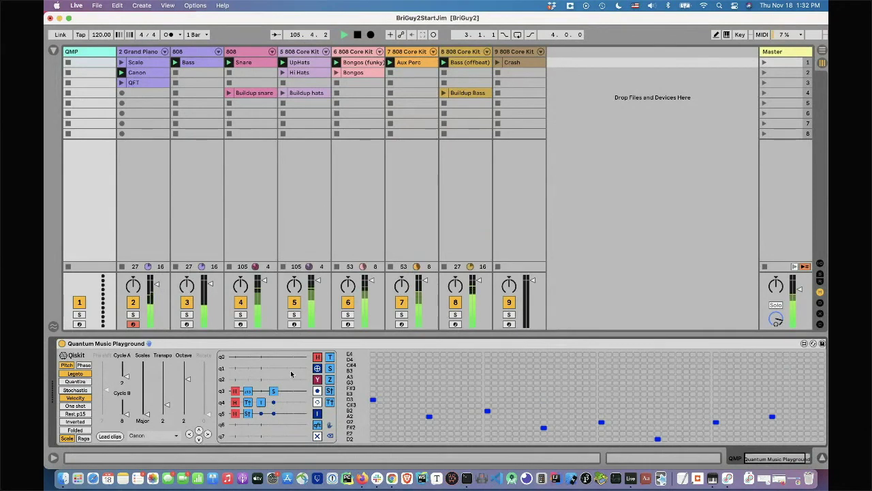
Place Hadamard gates on q2 and q1, followed by an S gate on q2 and a T gate on q1
click(234, 379)
click(234, 368)
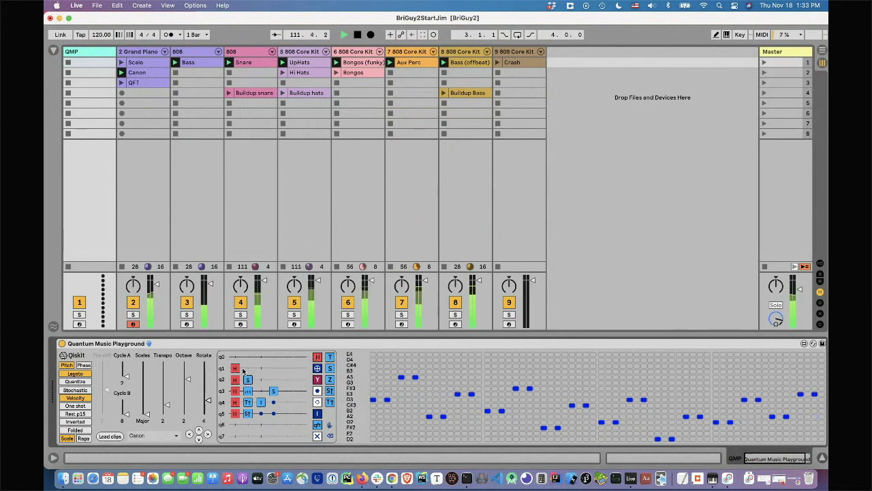
click(248, 369)
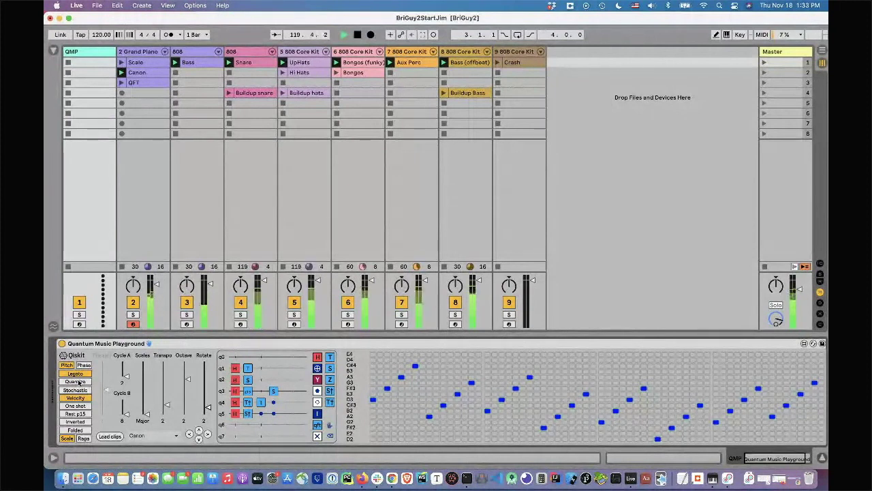
Try out Quantize, and add a q2-controlled phase gate with rotation 1 on q1
click(80, 382)
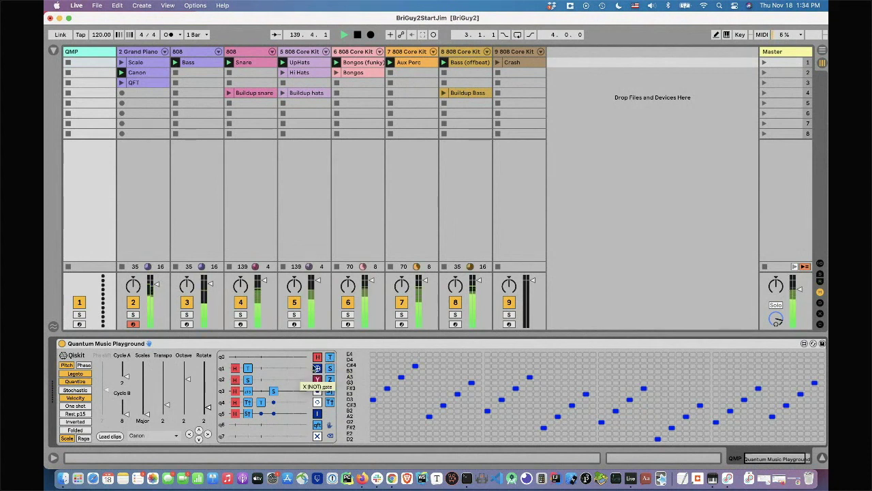
click(285, 368)
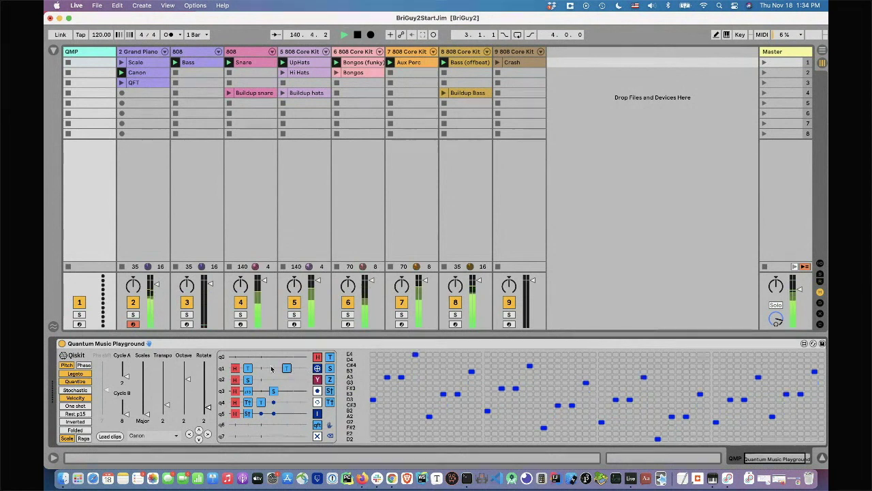
click(208, 409)
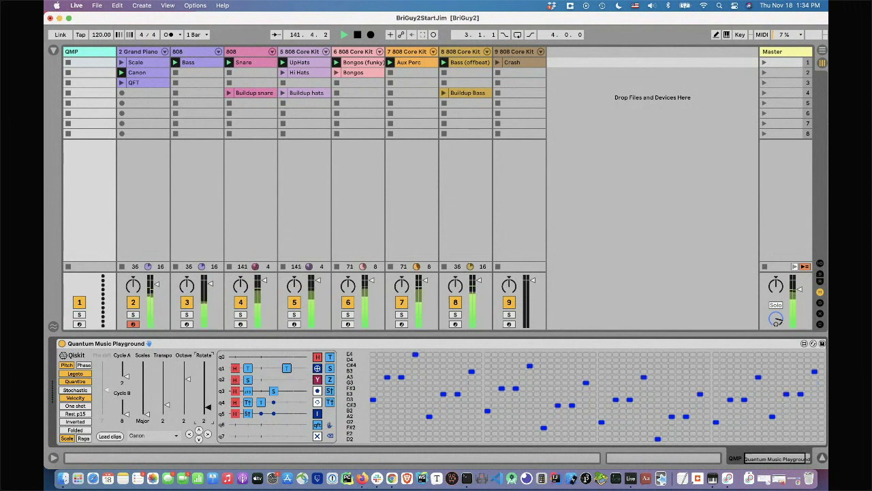
drag(208, 408, 209, 414)
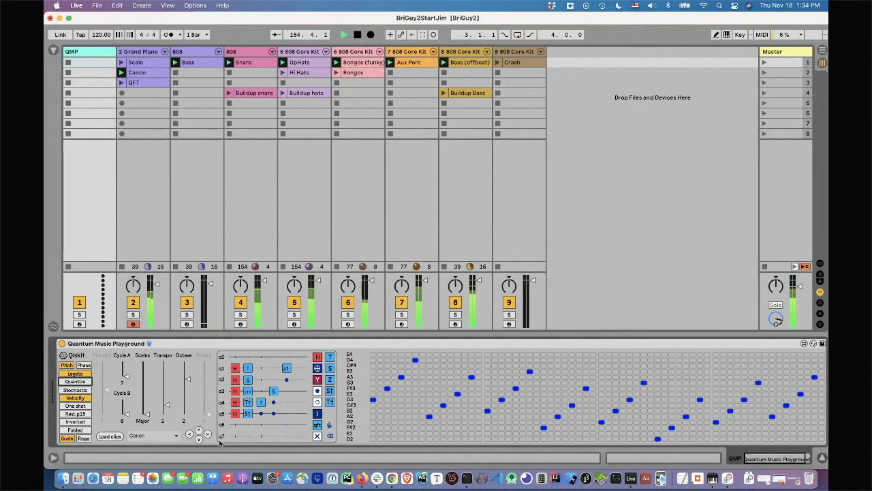
click(147, 414)
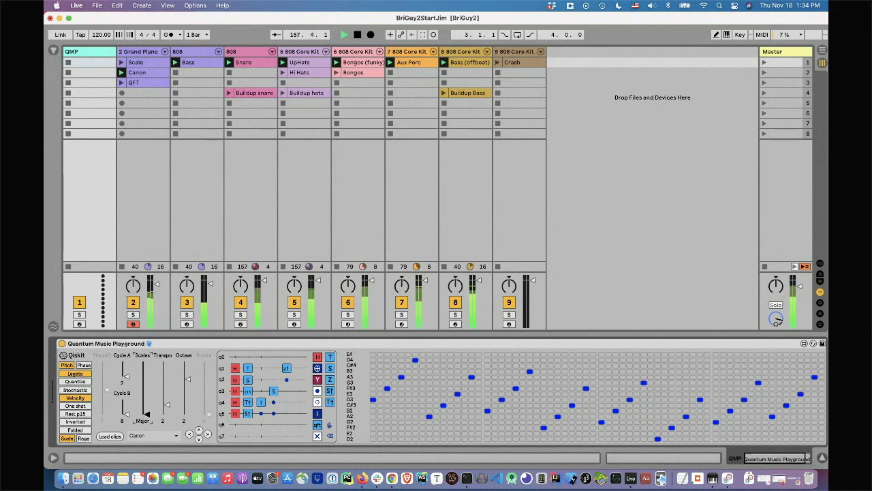
Set the Canon clip's scale to natural minor, and try shifting its gates down and up before returning them to q1 through q5
drag(147, 415, 147, 409)
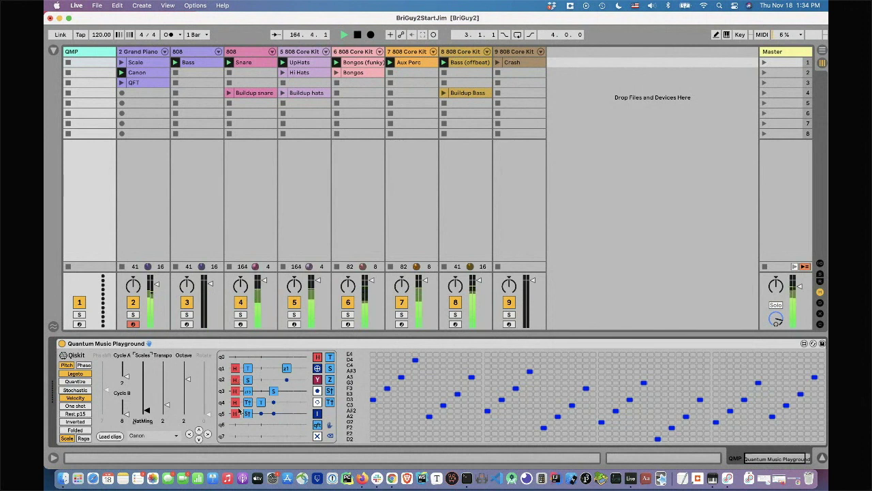
click(198, 437)
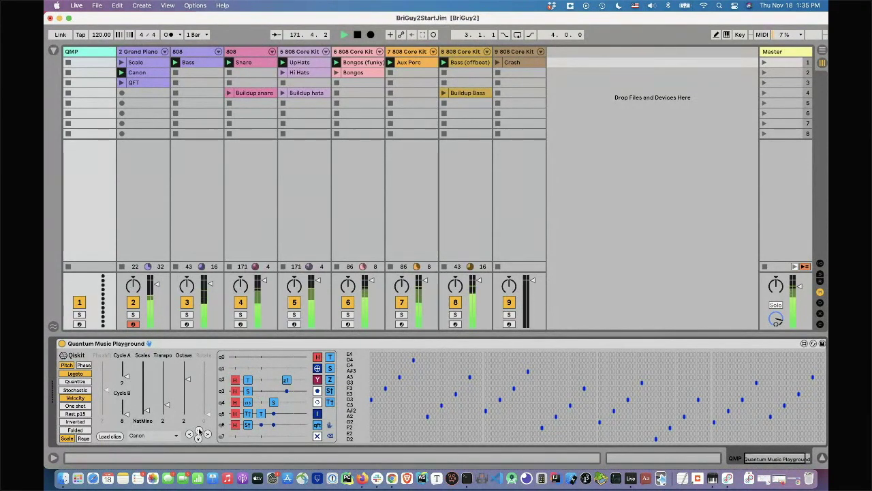
click(198, 431)
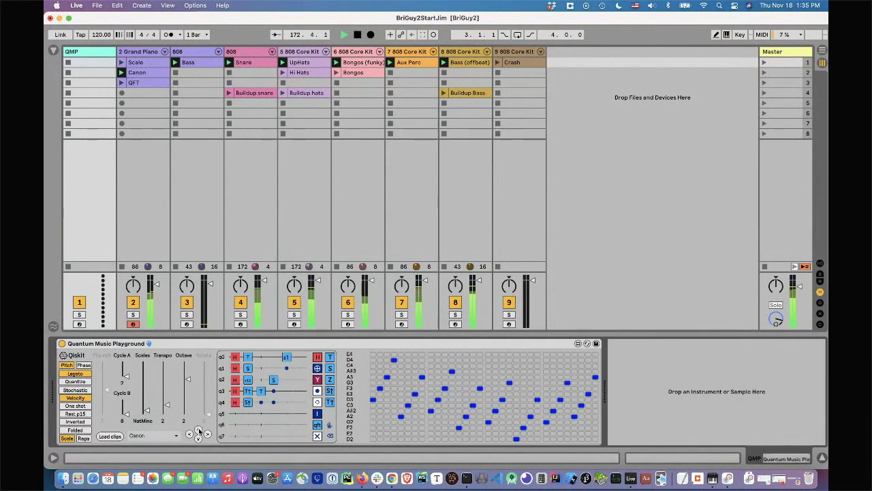
click(198, 432)
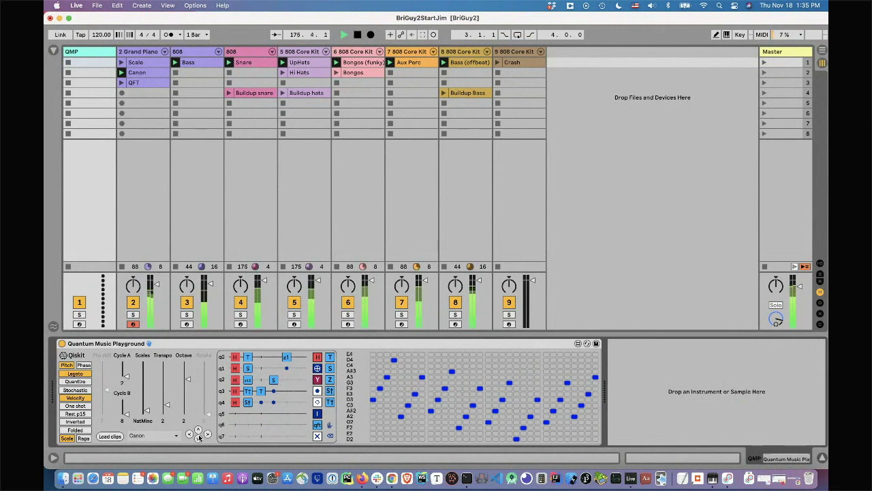
click(198, 439)
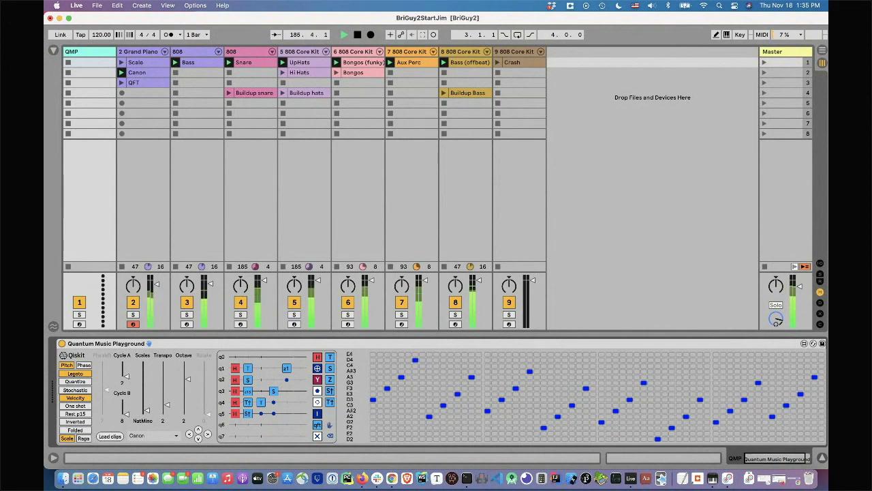
Try Cycle A values of 7 and 6 on the Canon pattern and set it back to 2
click(125, 375)
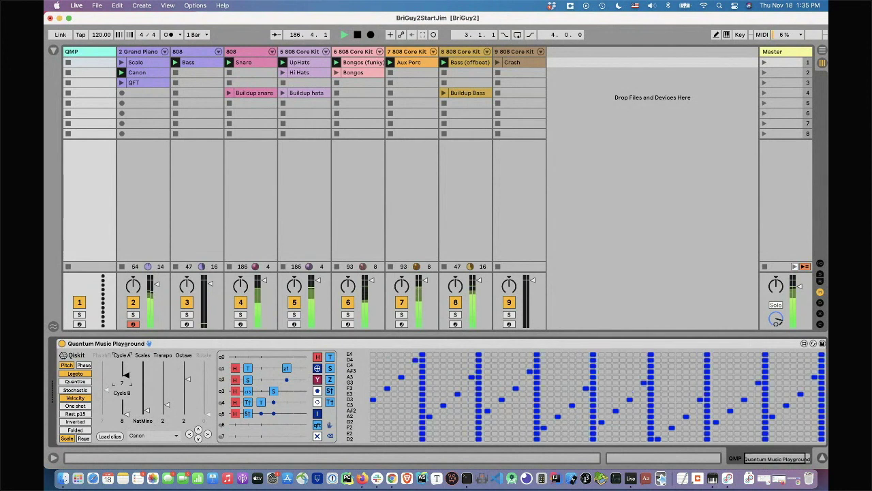
click(125, 375)
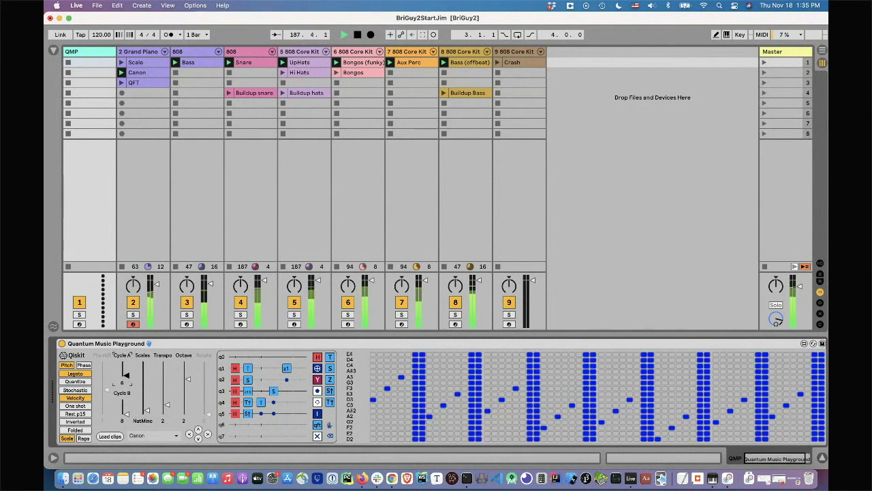
click(125, 376)
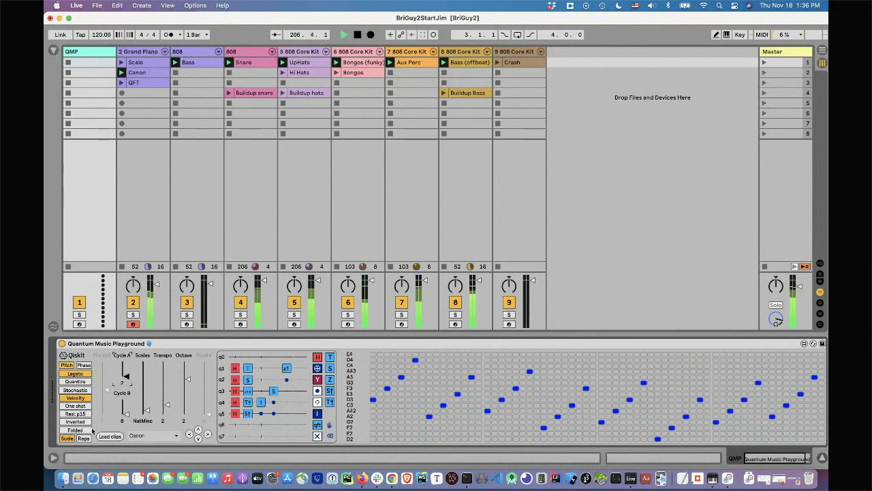
Stop playback and select the QFT clip for editing in Quantum Music Playground on the QMP track
click(358, 35)
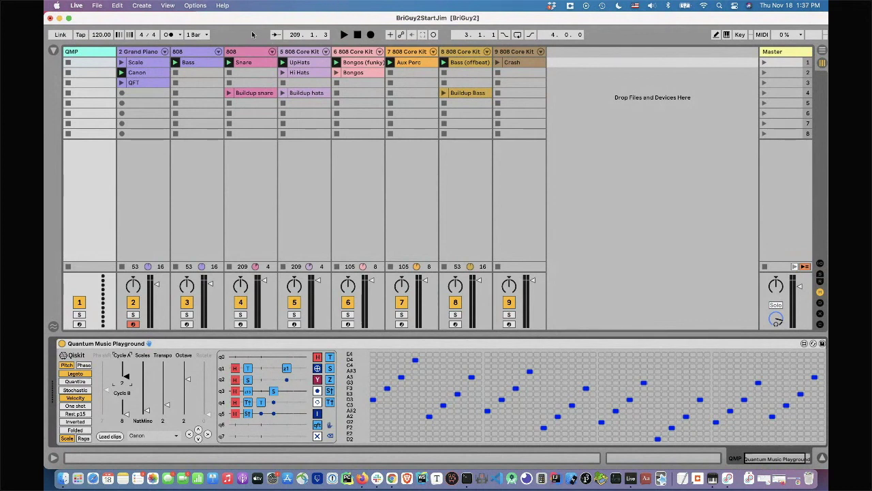
click(146, 83)
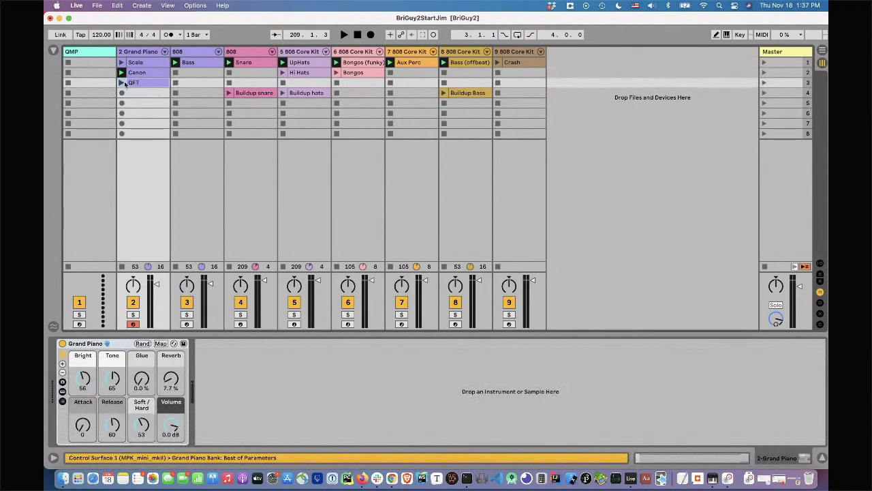
click(97, 54)
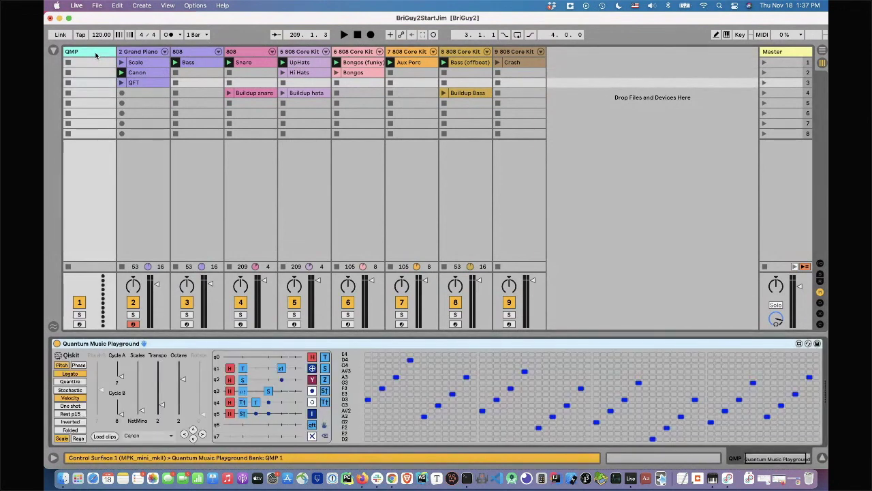
click(169, 436)
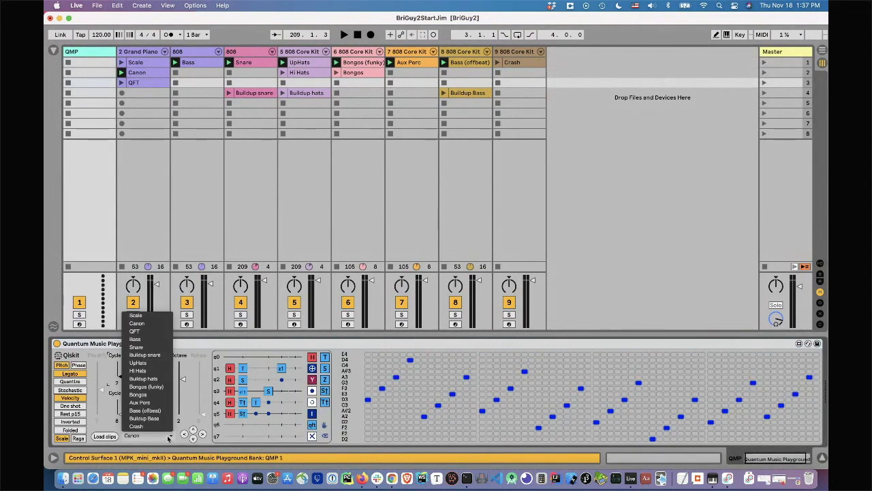
click(143, 334)
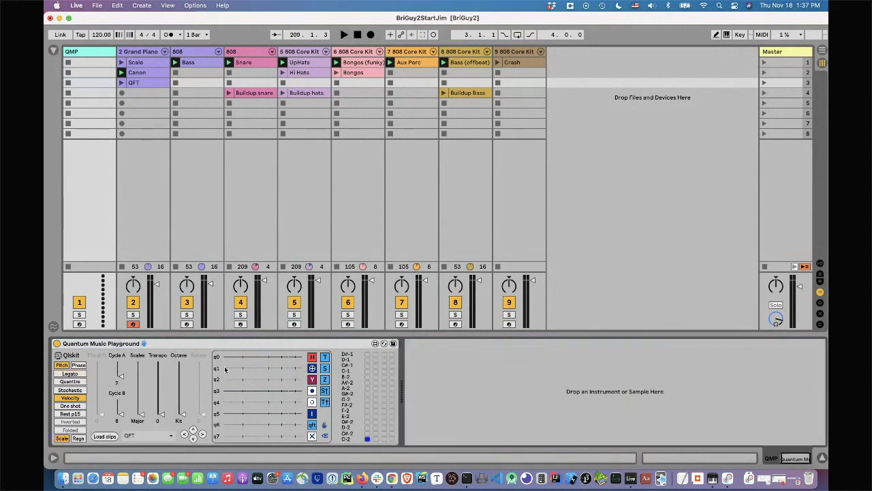
Raise the QFT clip's octave to 3
click(183, 413)
drag(183, 413, 182, 378)
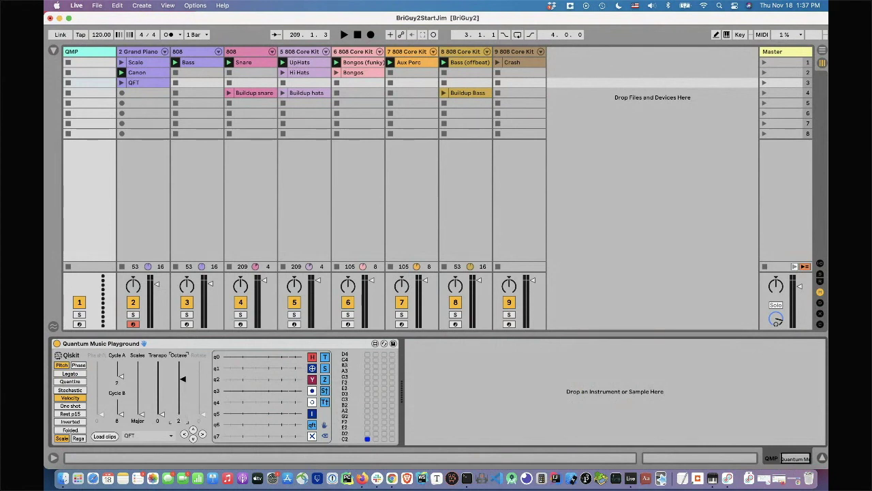
drag(183, 379, 183, 370)
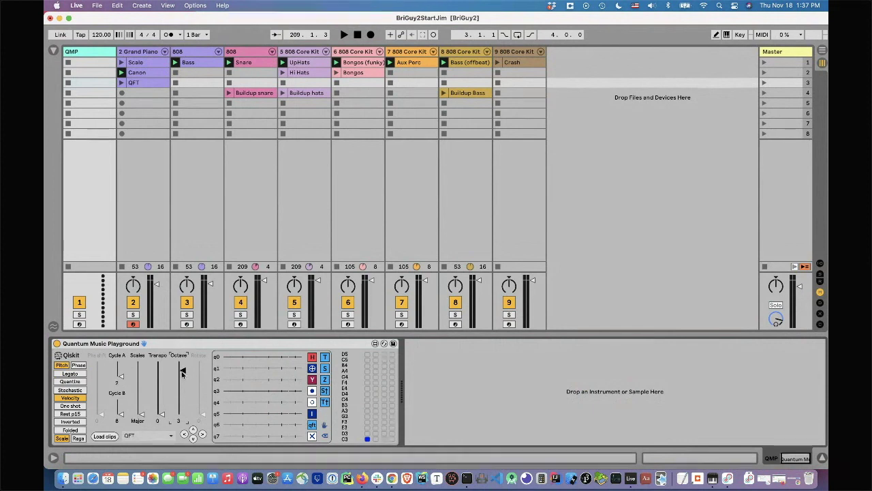
Place QFT gates in the second column of the circuit on q0 through q6
click(312, 379)
click(230, 359)
click(323, 435)
click(242, 358)
click(241, 369)
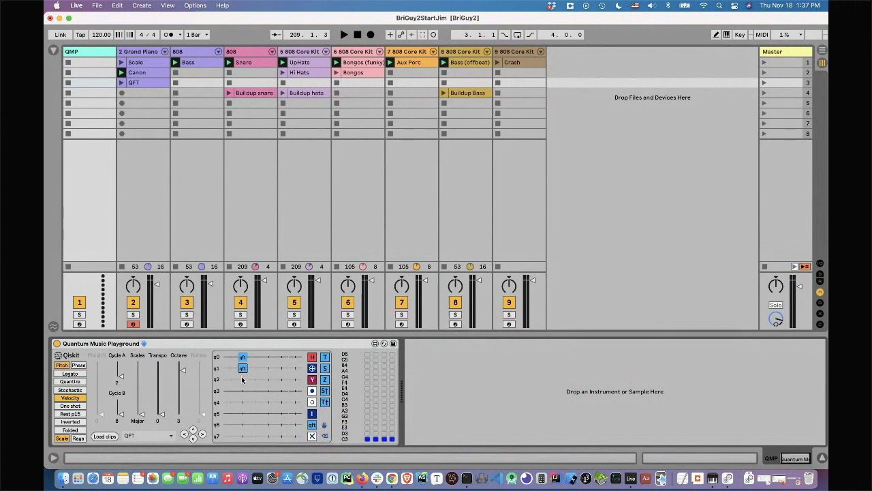
click(242, 379)
click(242, 391)
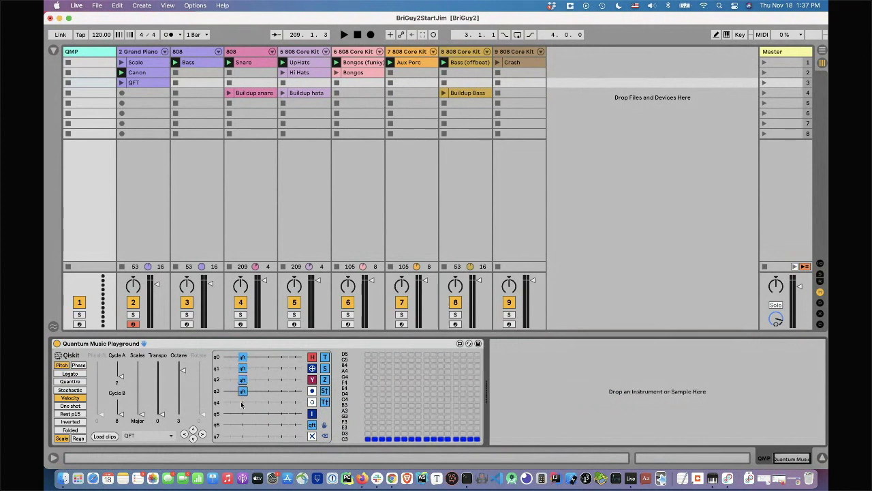
click(242, 402)
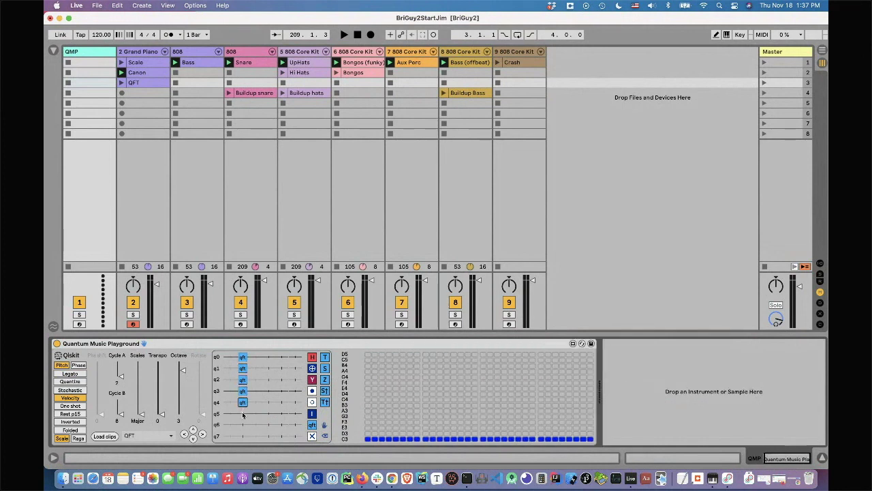
click(243, 414)
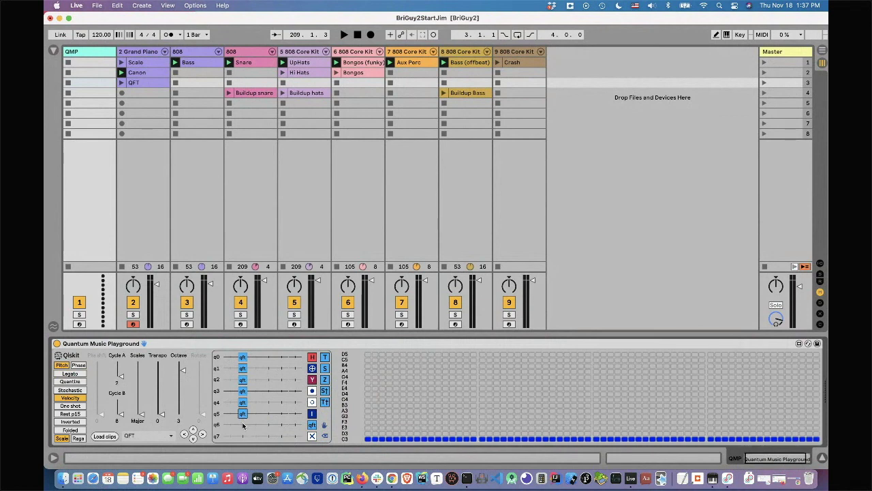
click(243, 424)
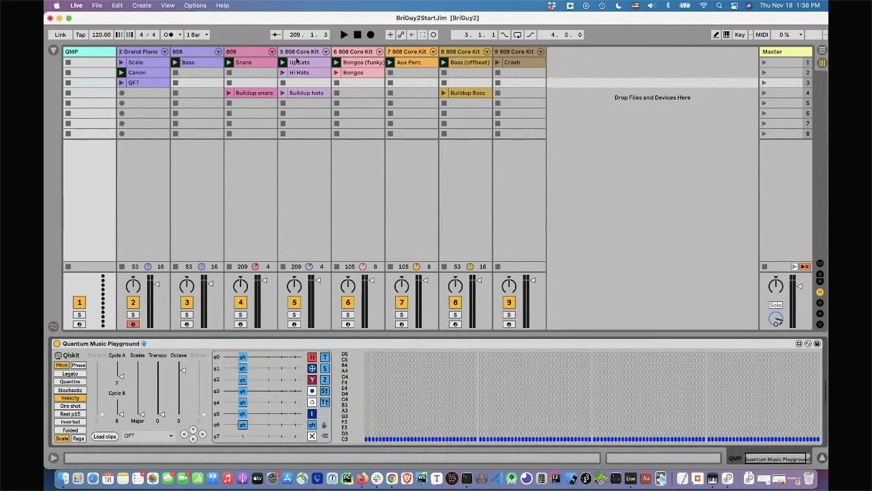
Play the QFT clip and place NOT gates in the first column on q0, q2, q4 and q6
click(121, 83)
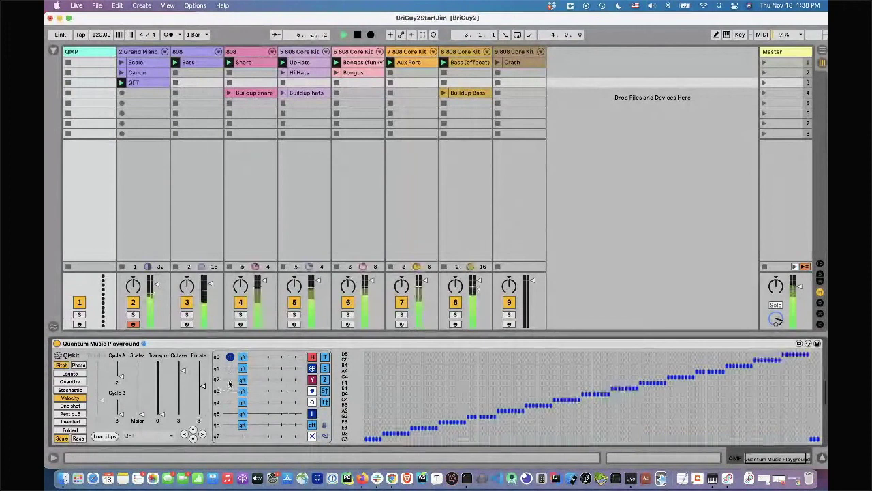
click(230, 380)
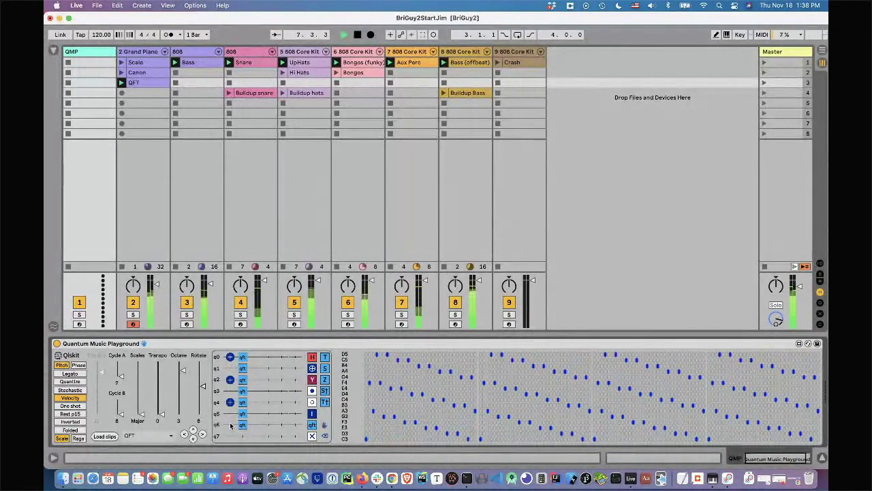
click(231, 425)
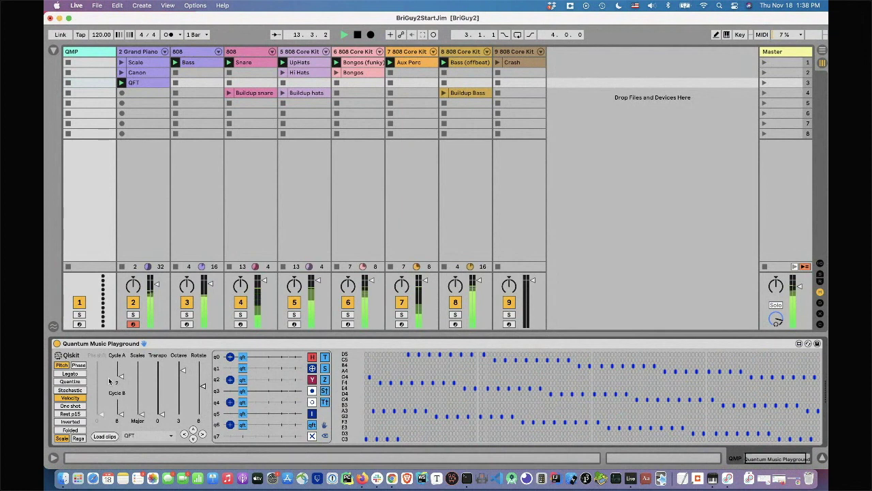
Turn on Quantize and Legato for the QFT clip and lower its octave to 2
click(77, 383)
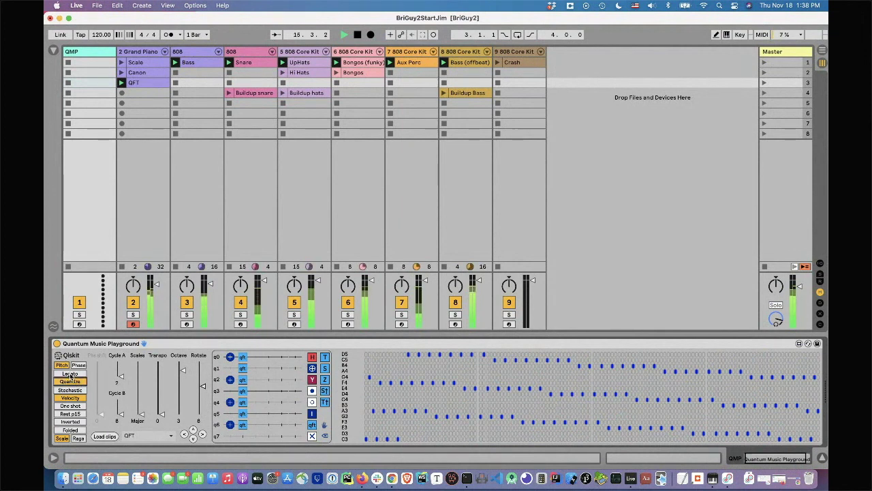
click(71, 374)
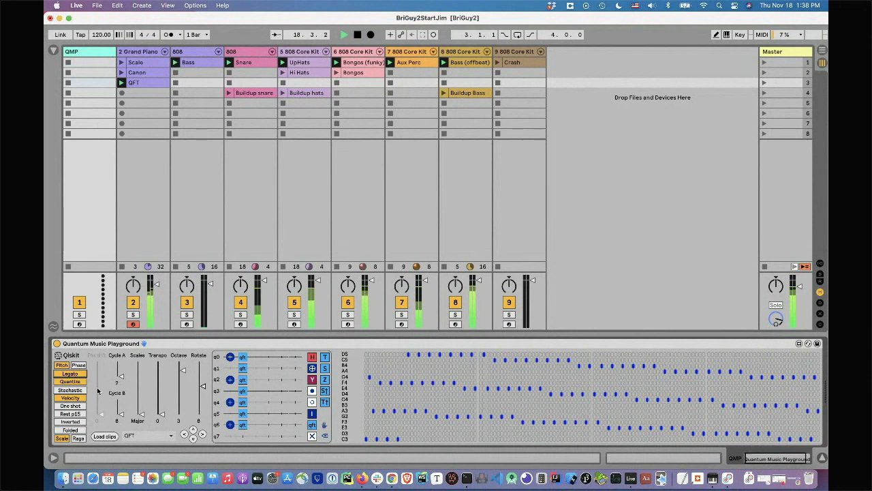
click(183, 368)
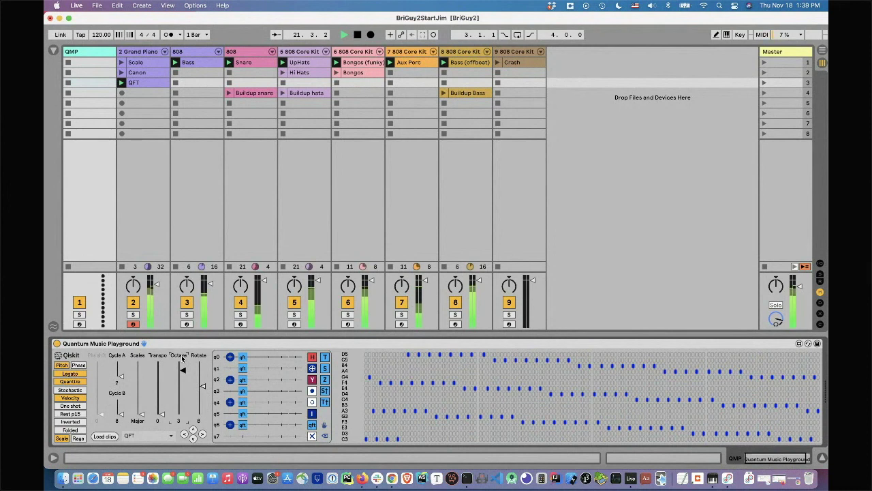
key(Down)
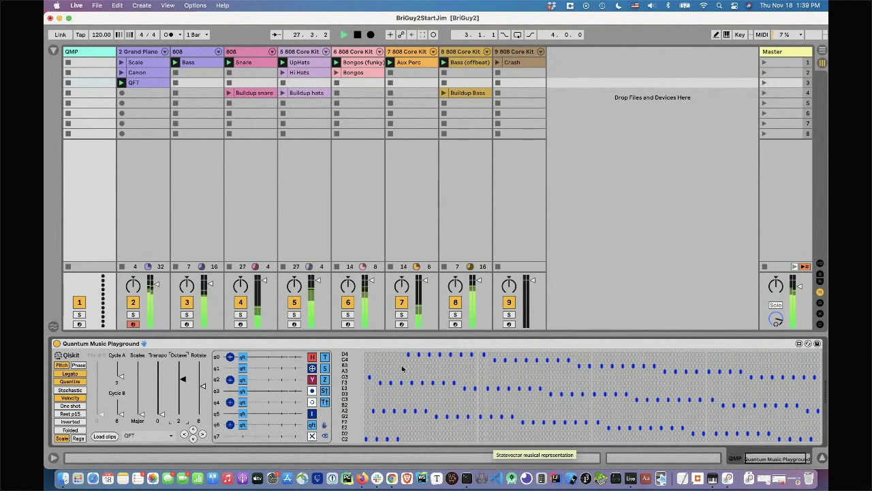
Switch the QFT clip to Folded without Quantize, and remove the QFT gate from q3 before stopping playback
click(77, 430)
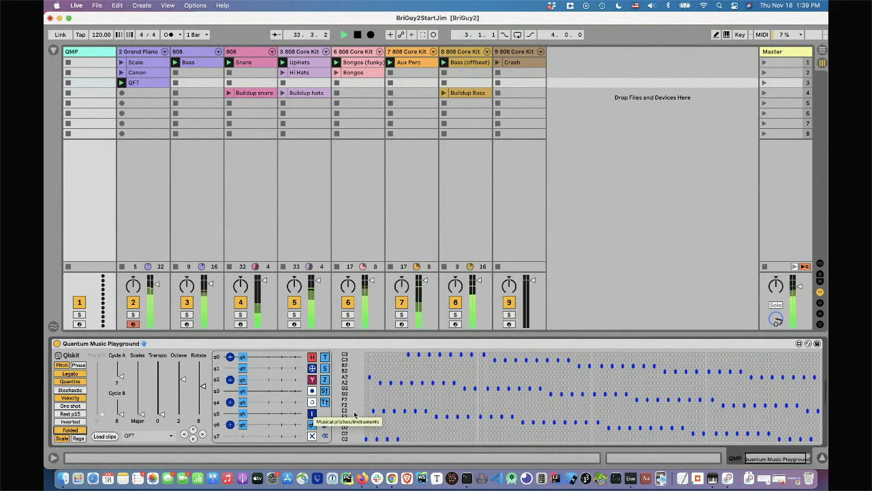
click(75, 382)
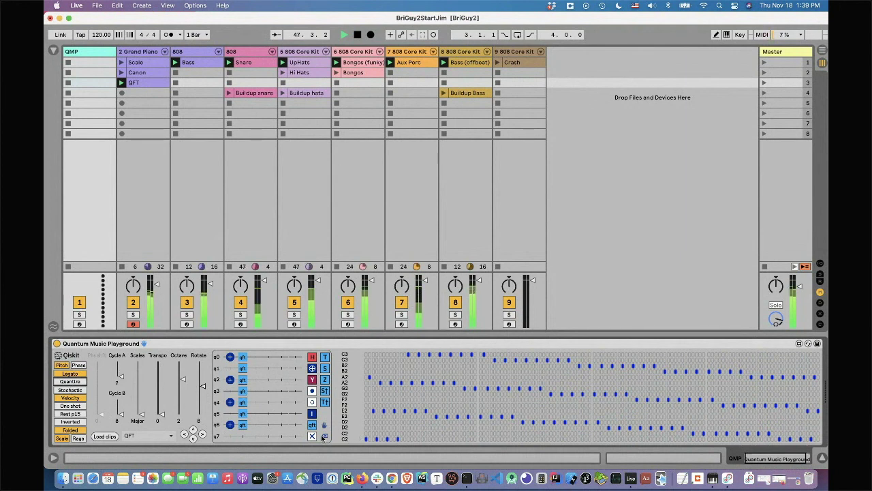
click(243, 394)
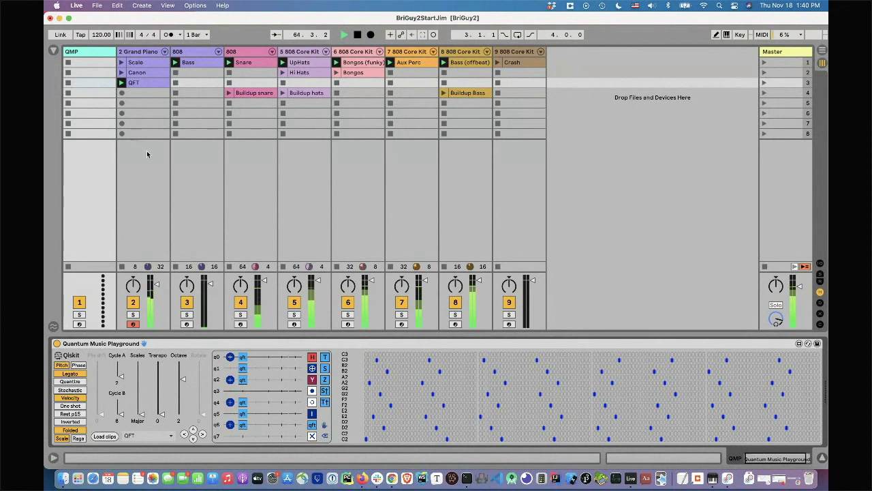
click(359, 36)
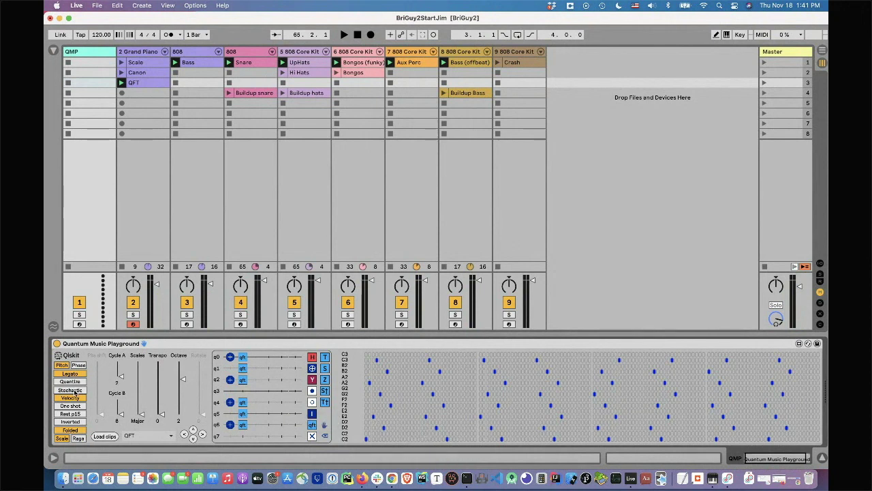
Play the QFT clip with Stochastic on, generate another random pattern, and stop playback
click(344, 35)
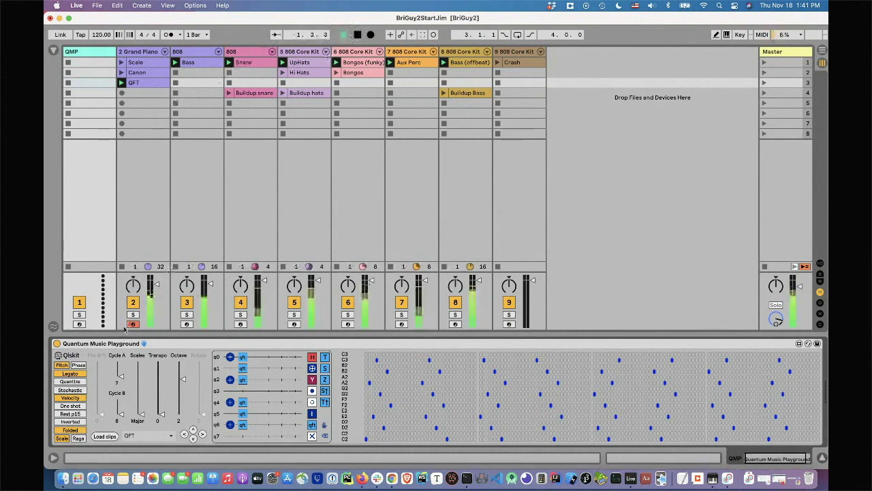
click(73, 391)
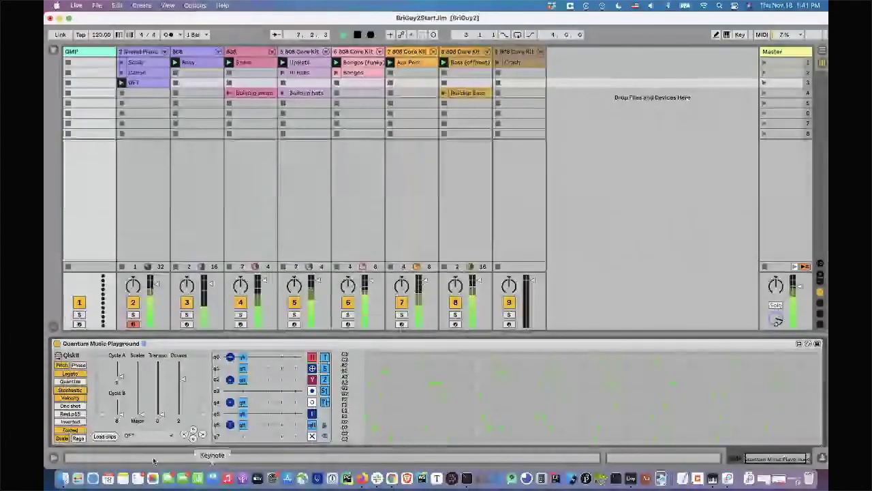
click(71, 390)
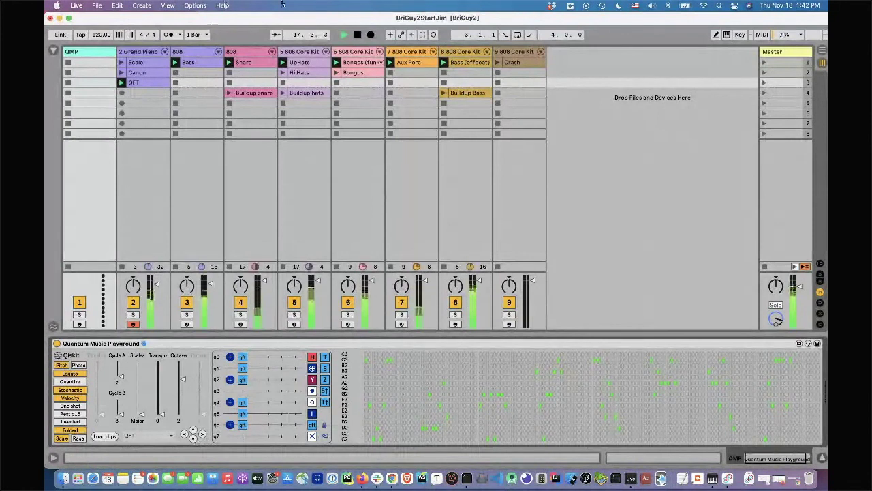
click(357, 35)
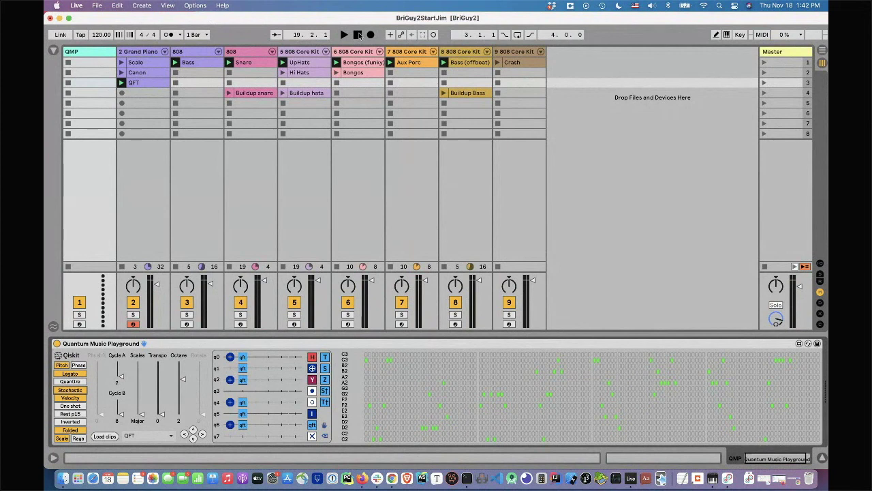
Switch to the presentation in Chrome, advance to the EDM composition slide, and go to the HOPE - Beginning video tab
key(super+Tab)
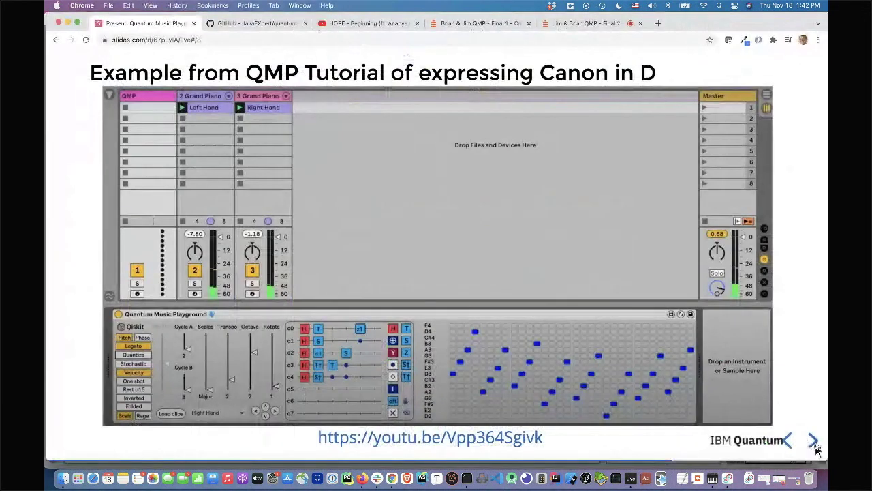
click(813, 441)
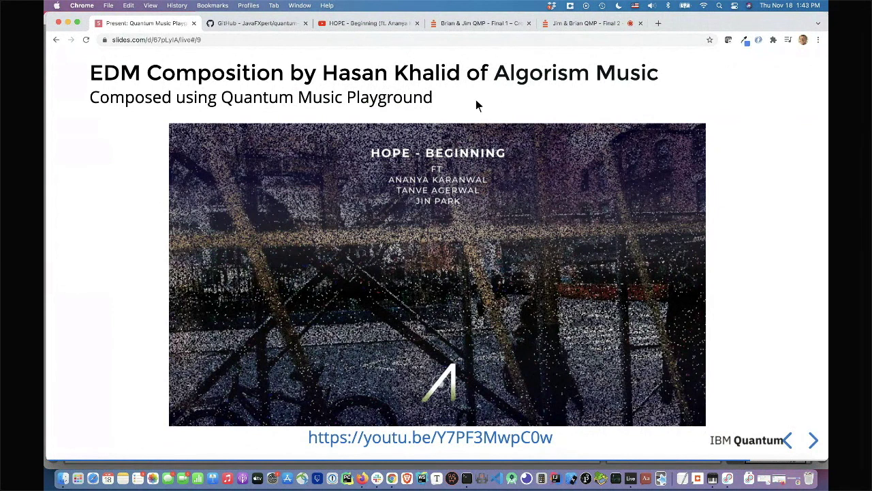
click(346, 24)
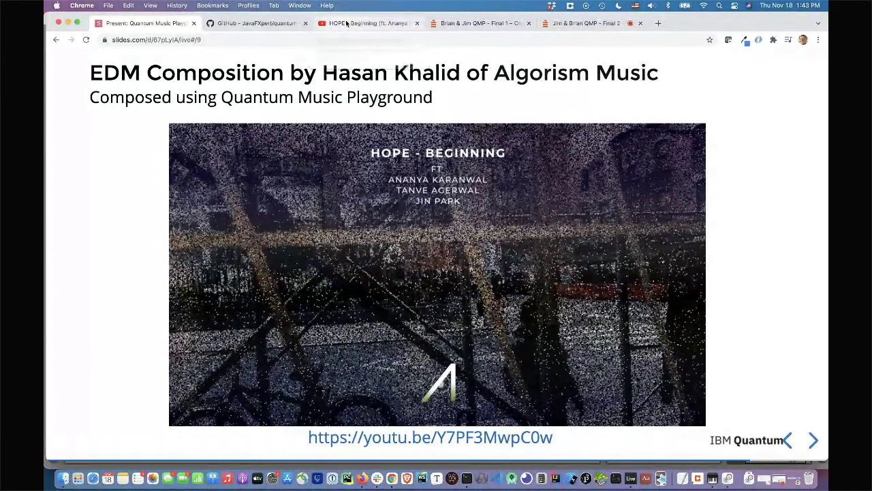